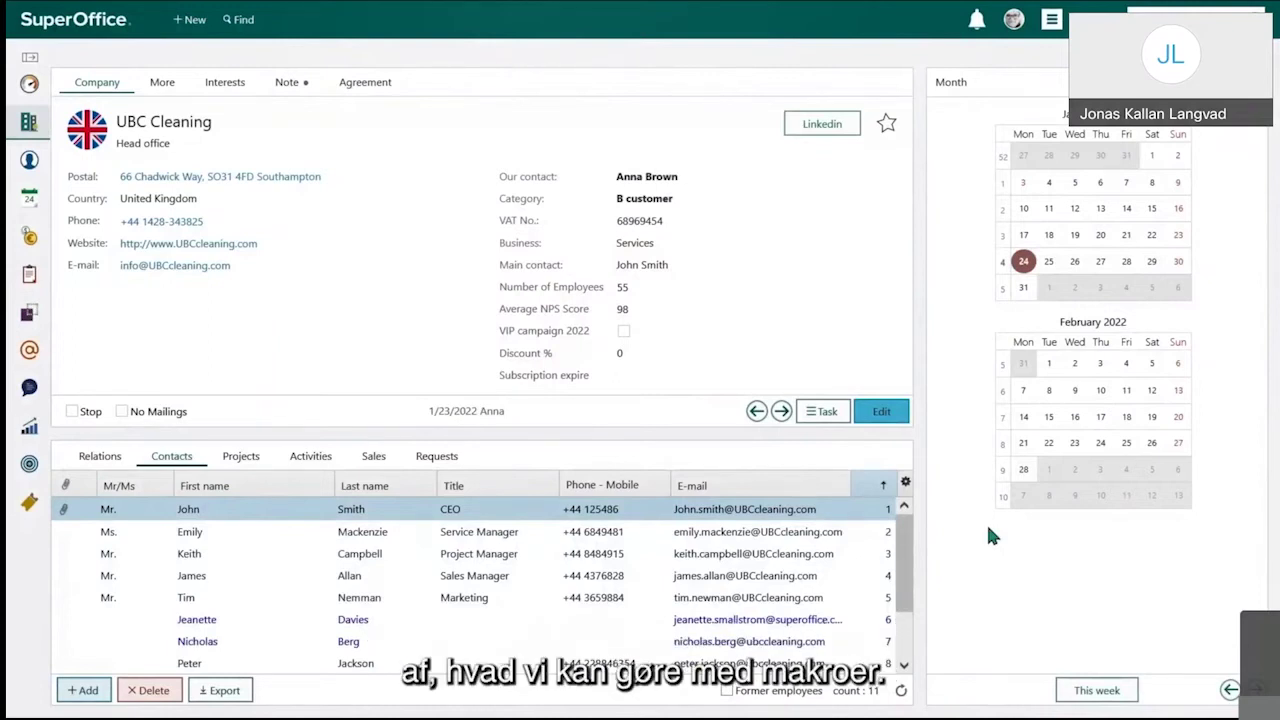
# Step: Go to the CRMScript Macros and scripts list under Settings and maintenance and start a new macro
pyautogui.click(1050, 28)
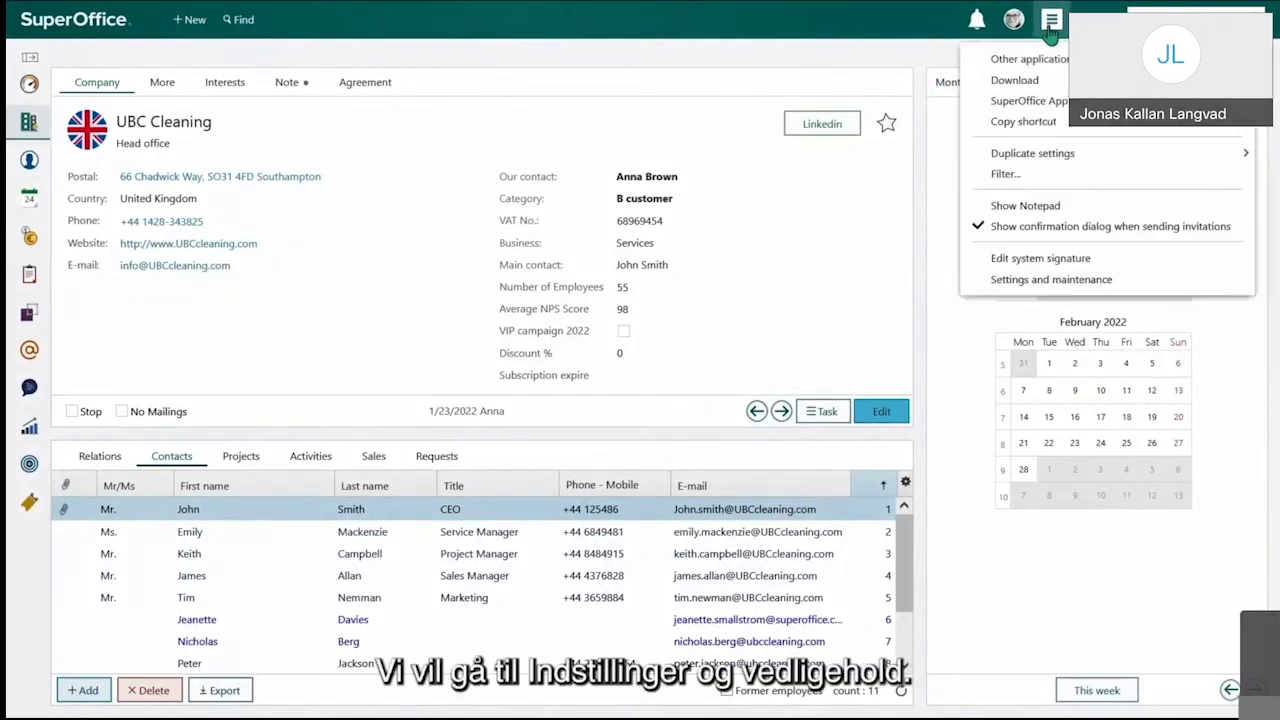
pyautogui.click(1052, 277)
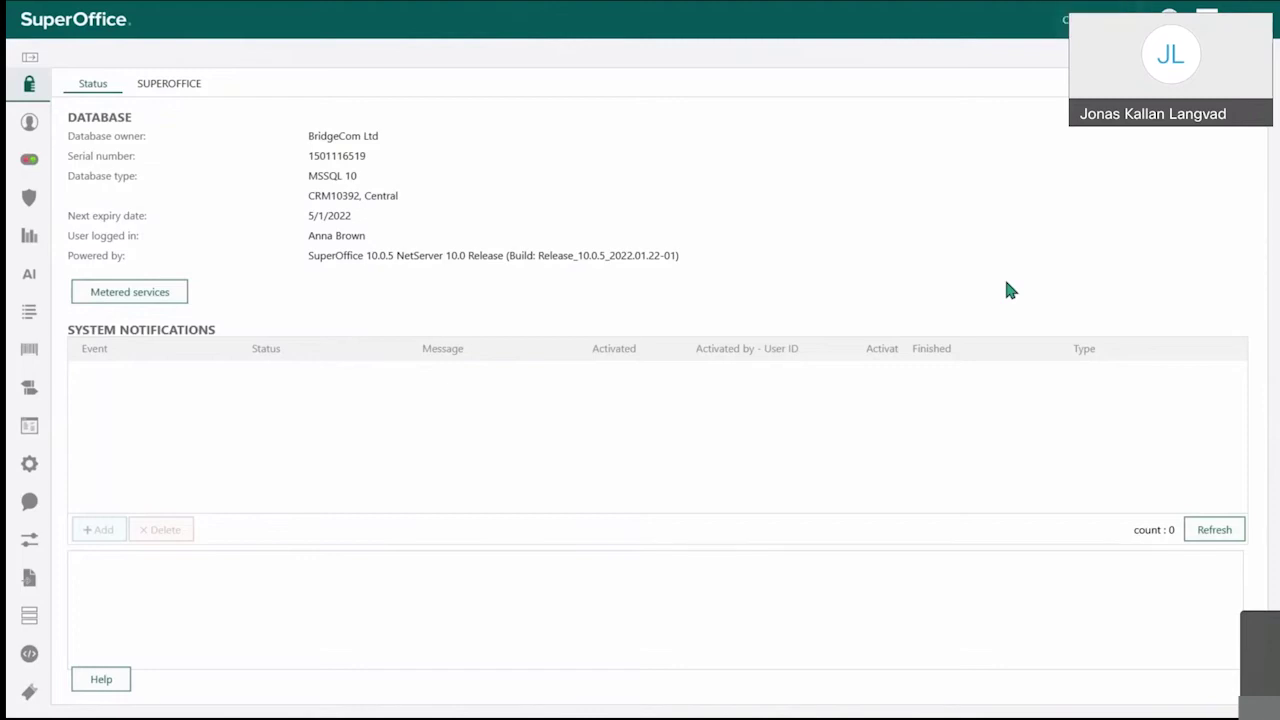
pyautogui.moveTo(10, 456)
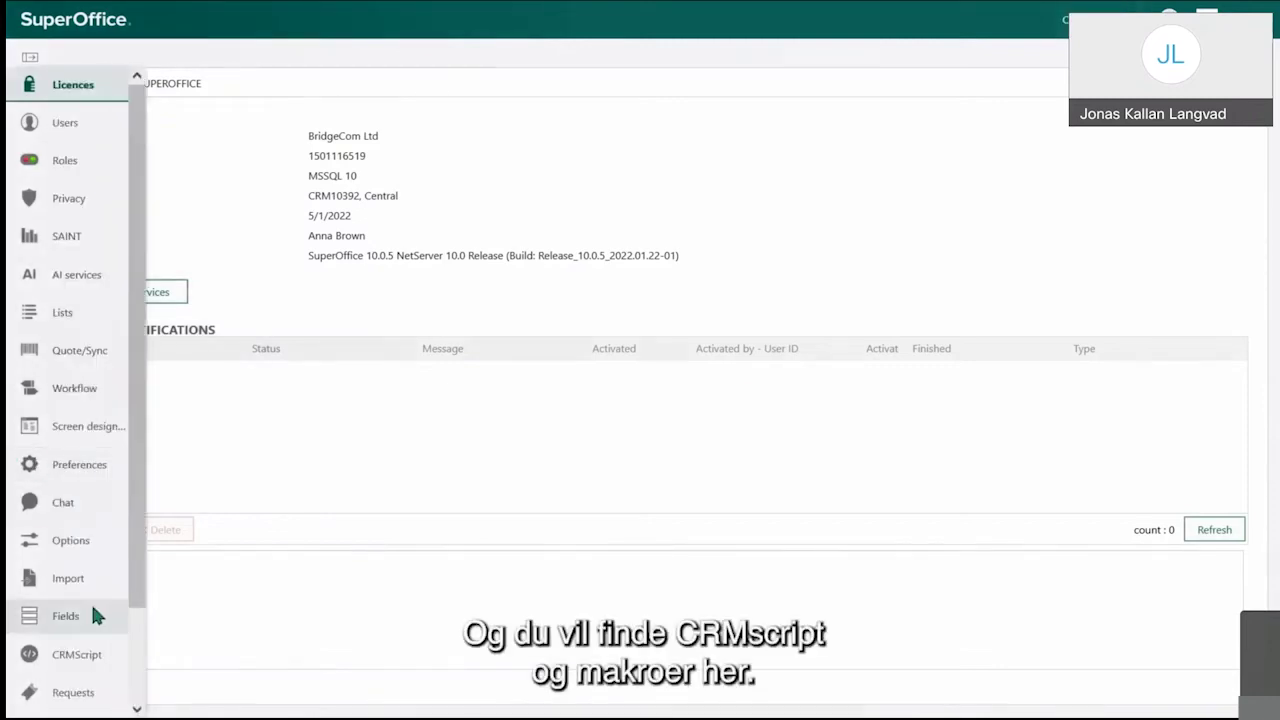
pyautogui.click(79, 656)
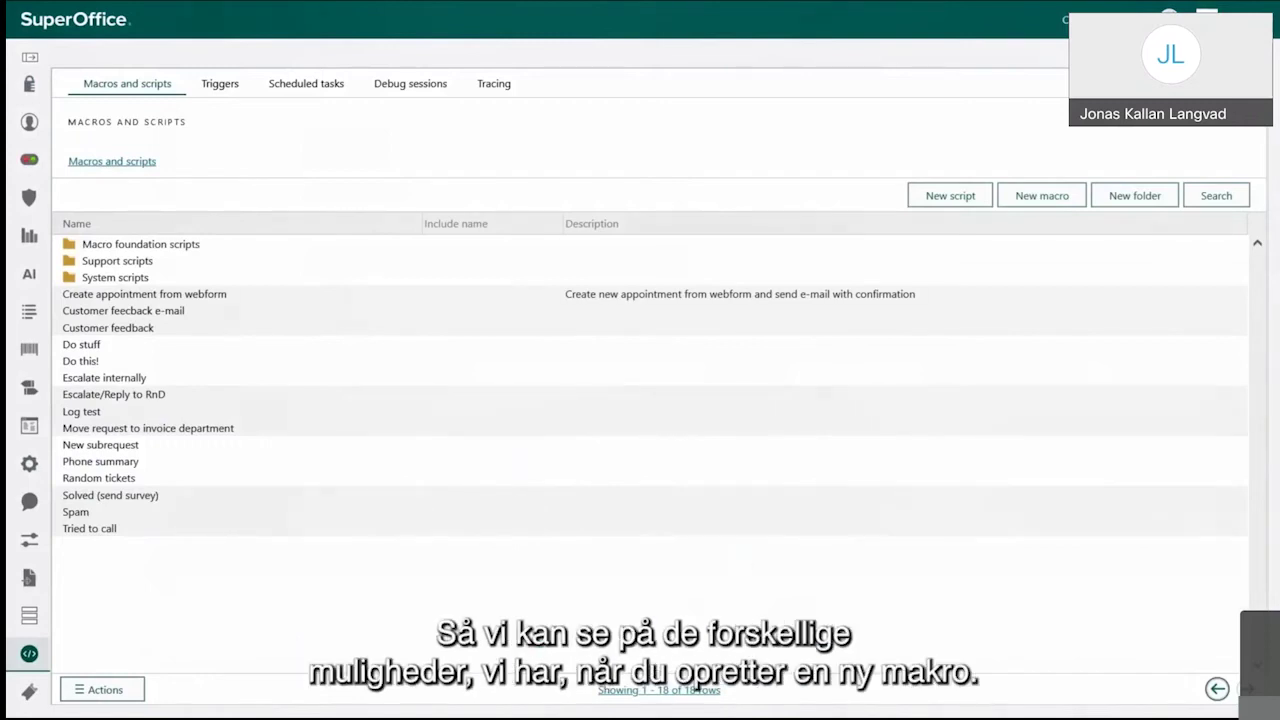
pyautogui.click(1027, 199)
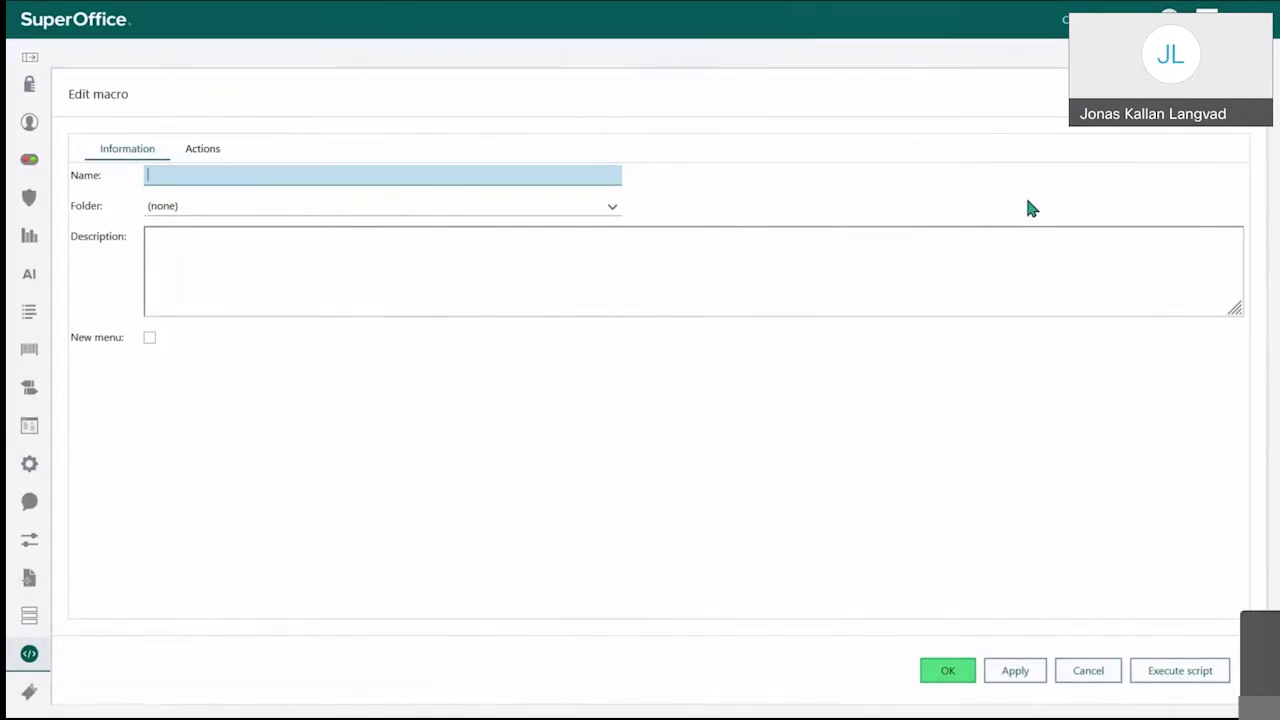
pyautogui.click(204, 157)
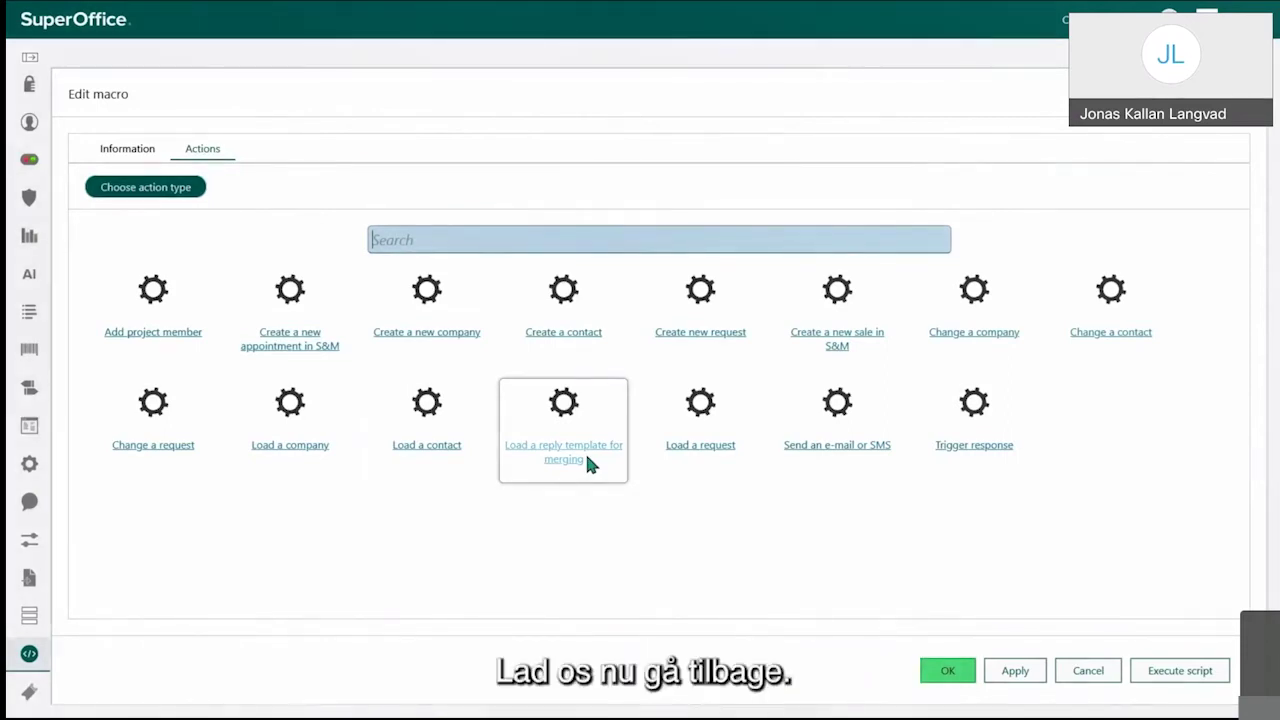
pyautogui.click(1070, 670)
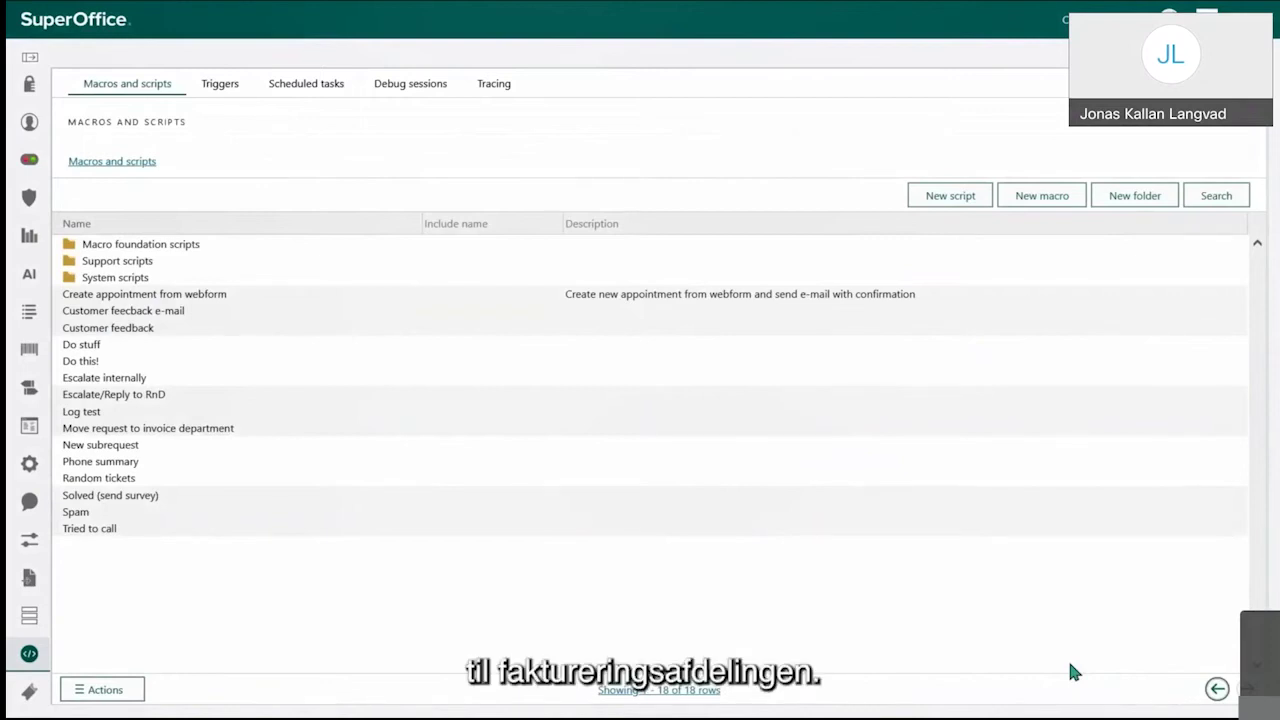
# Step: Select the 'Move request to invoice department' macro and open it in the Edit macro form
pyautogui.click(222, 430)
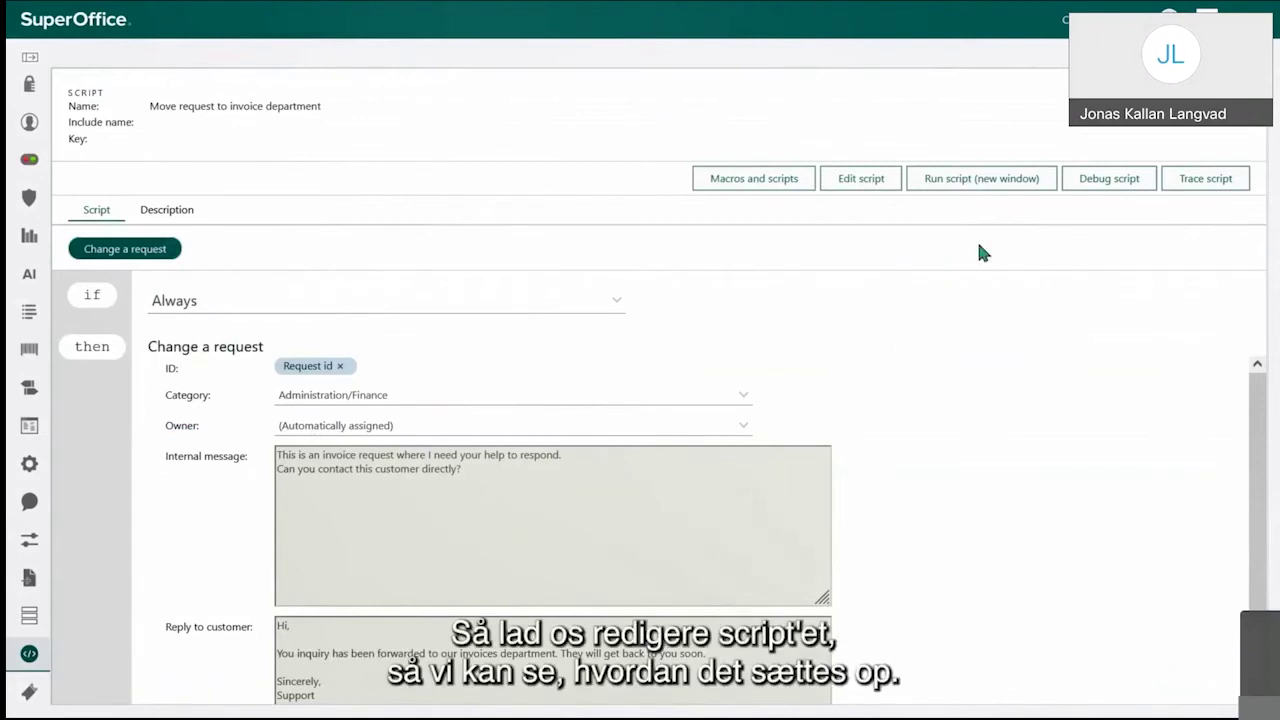
pyautogui.click(855, 178)
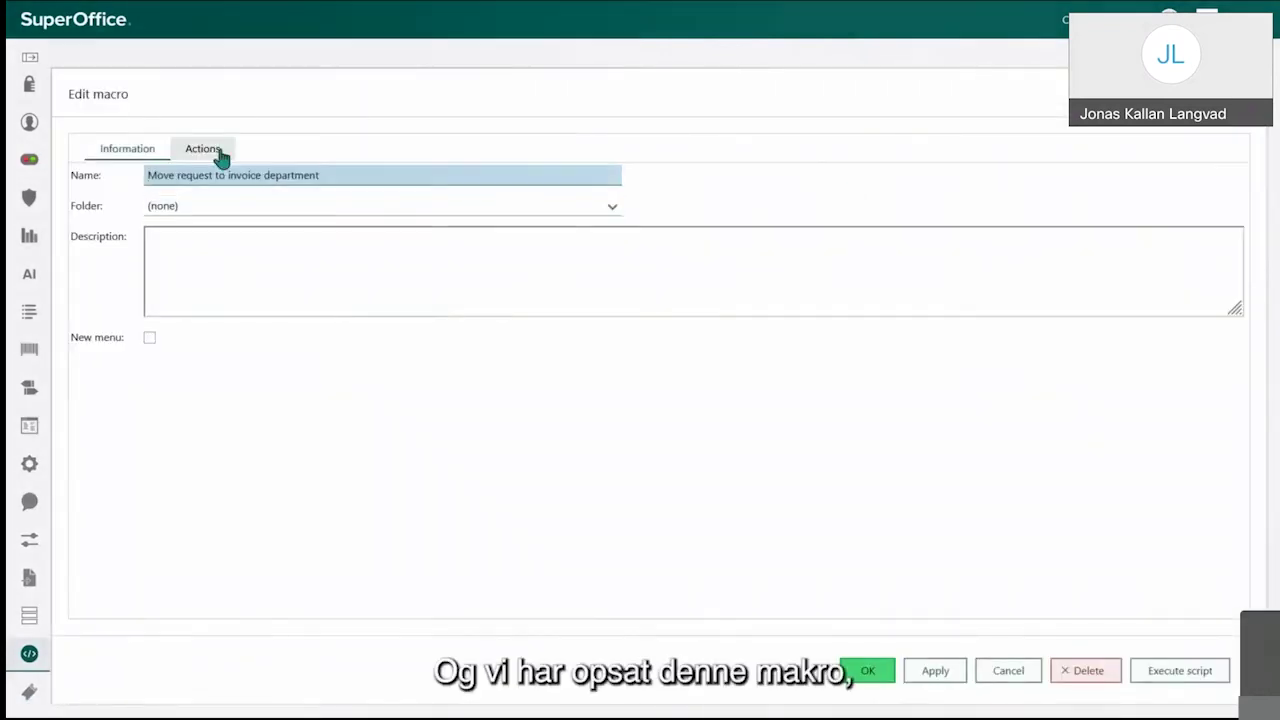
# Step: Review the Change a request action: category Administration/Finance, automatic owner, internal message and customer reply
pyautogui.click(215, 154)
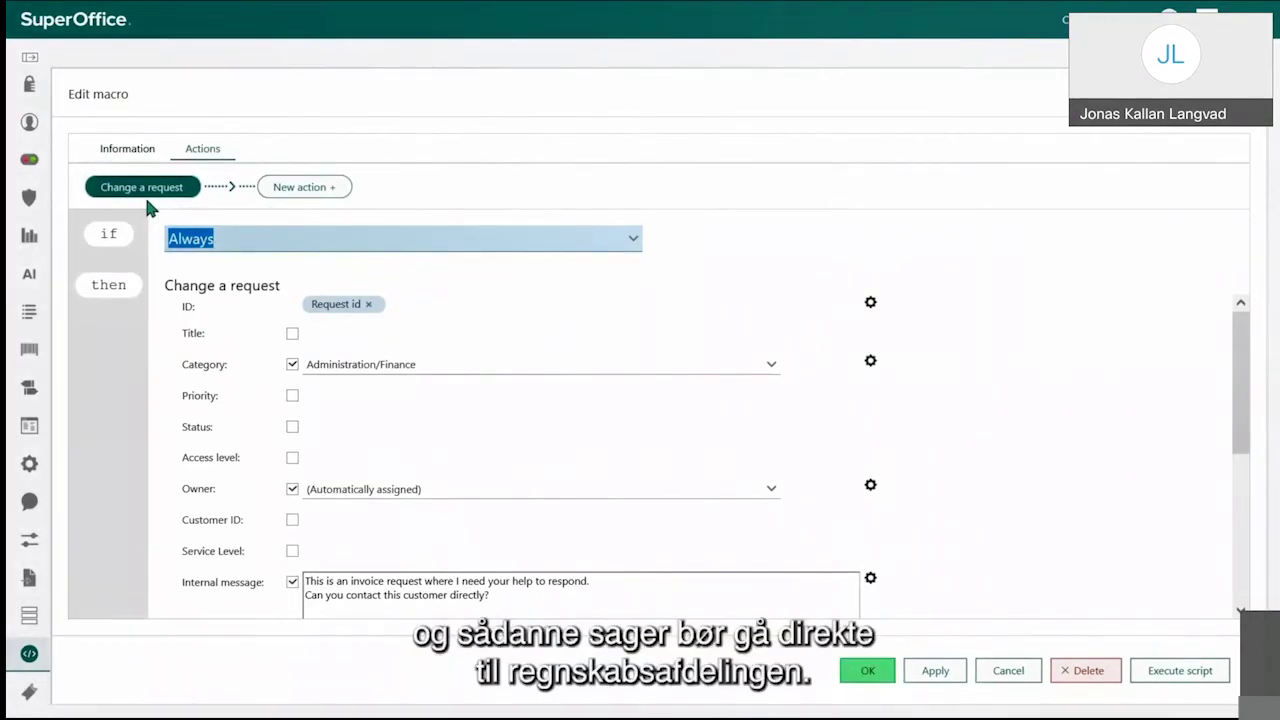
pyautogui.moveTo(147, 206)
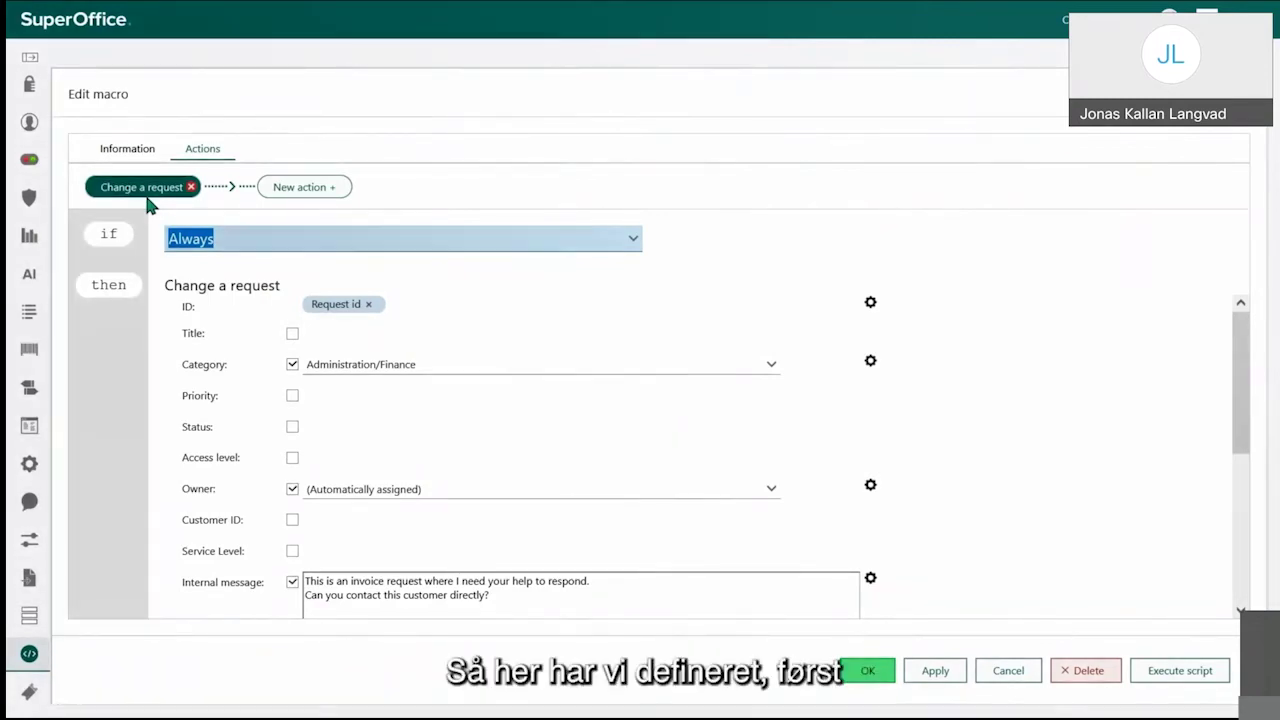
pyautogui.scroll(-1, 240, 340)
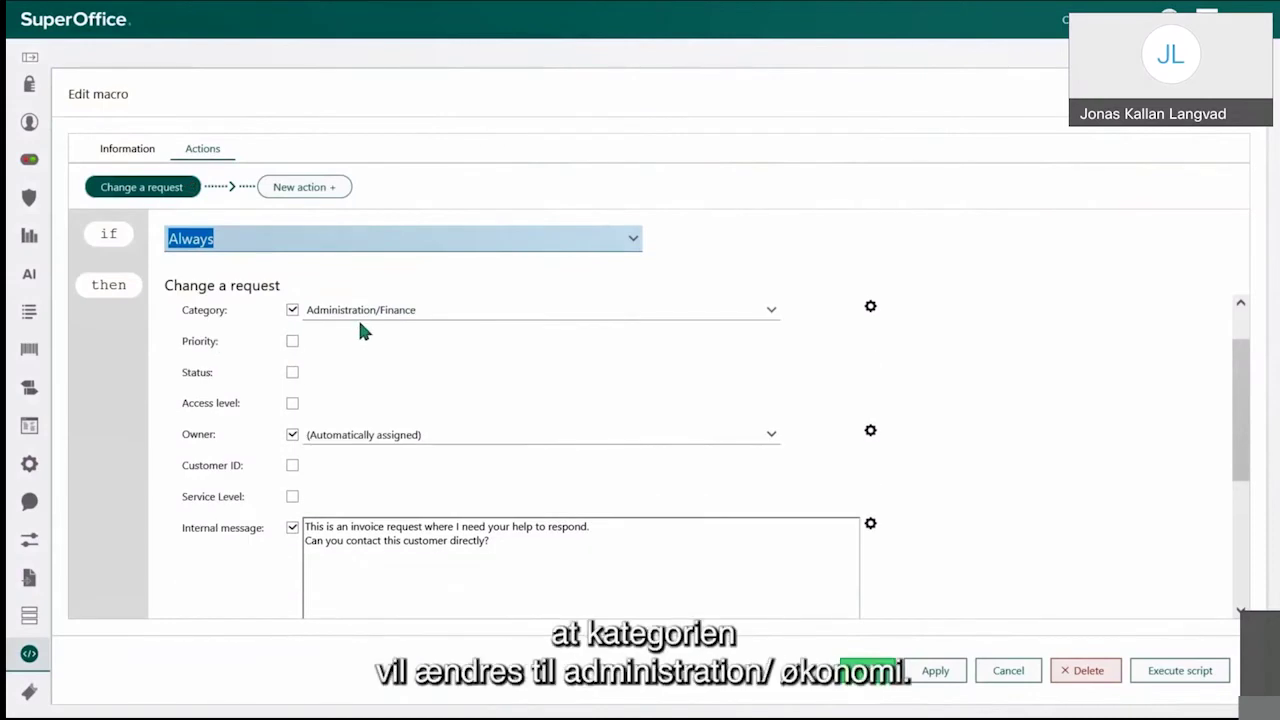
pyautogui.scroll(-1, 417, 395)
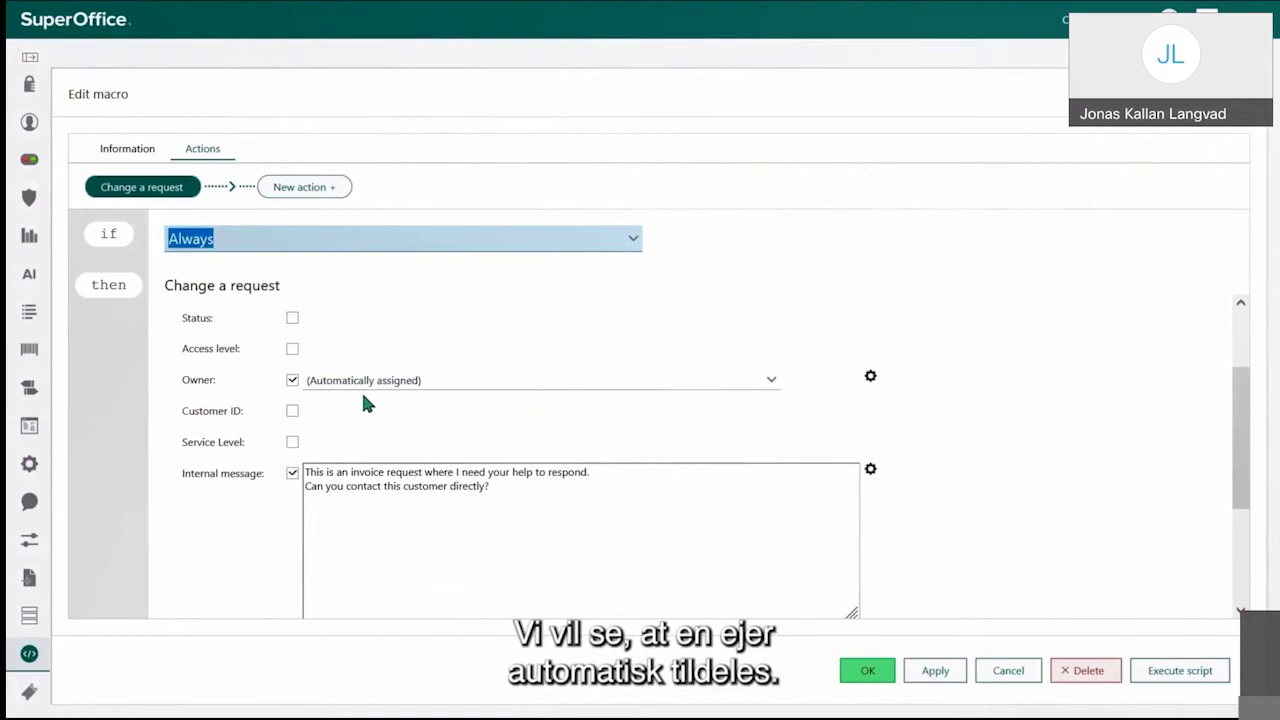
pyautogui.scroll(-2, 365, 400)
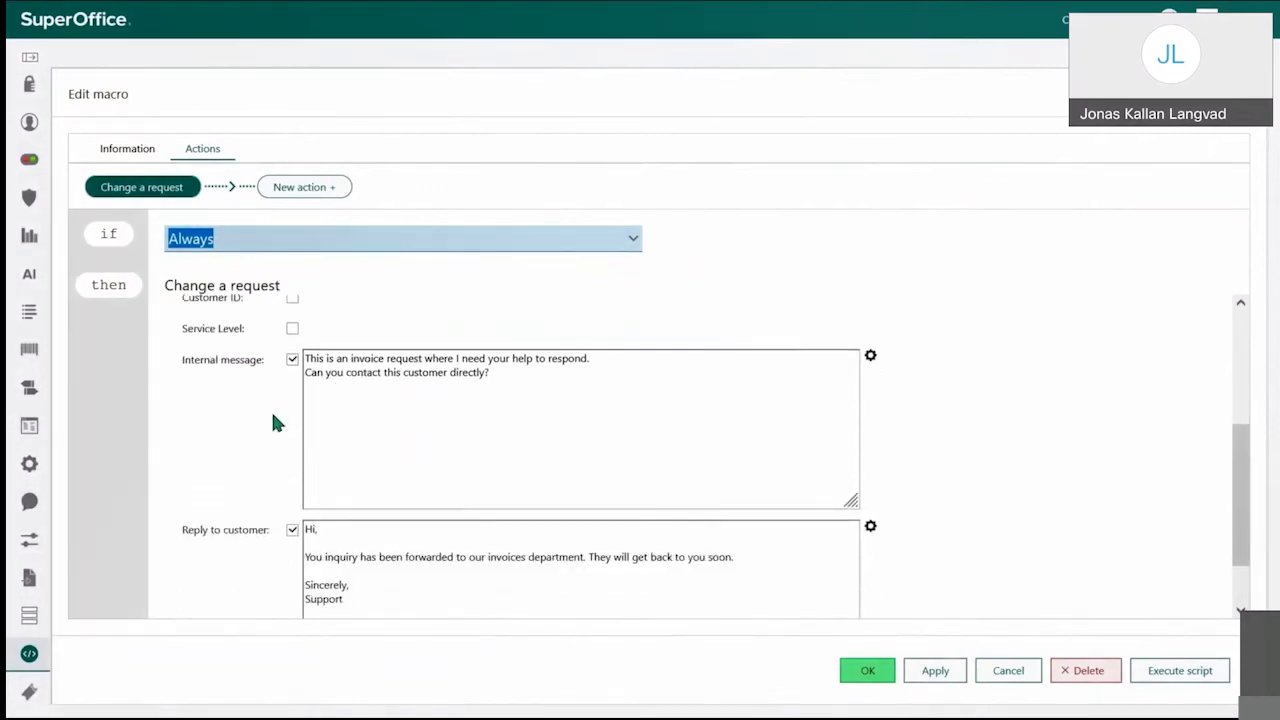
pyautogui.scroll(-1, 338, 431)
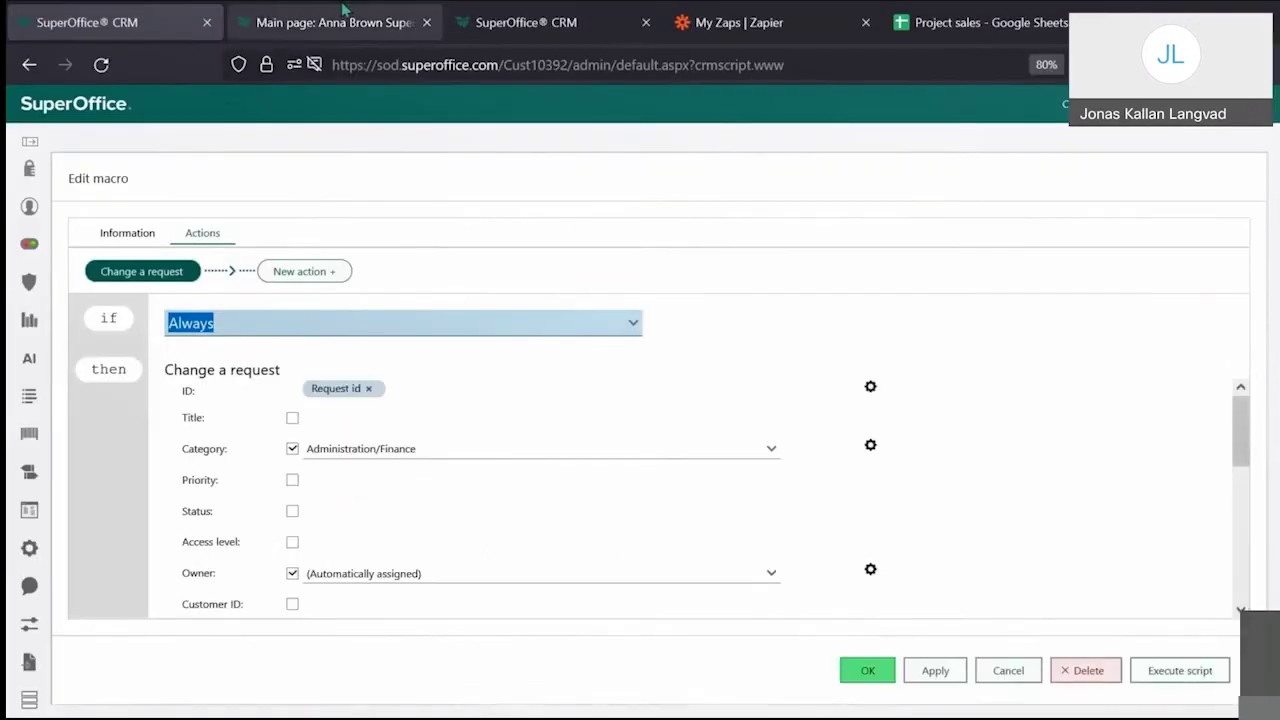
# Step: From the dashboard's Support slice, open request 149 'Invoice amount'
pyautogui.click(342, 10)
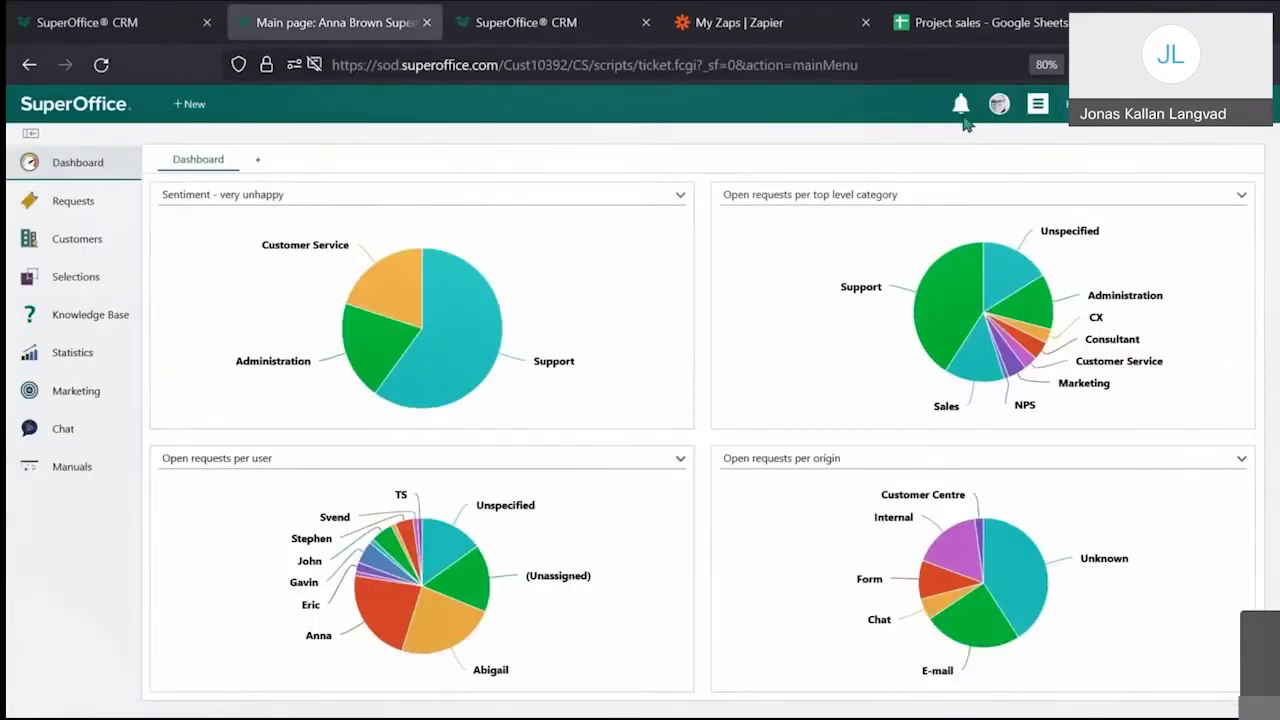
pyautogui.press('F11')
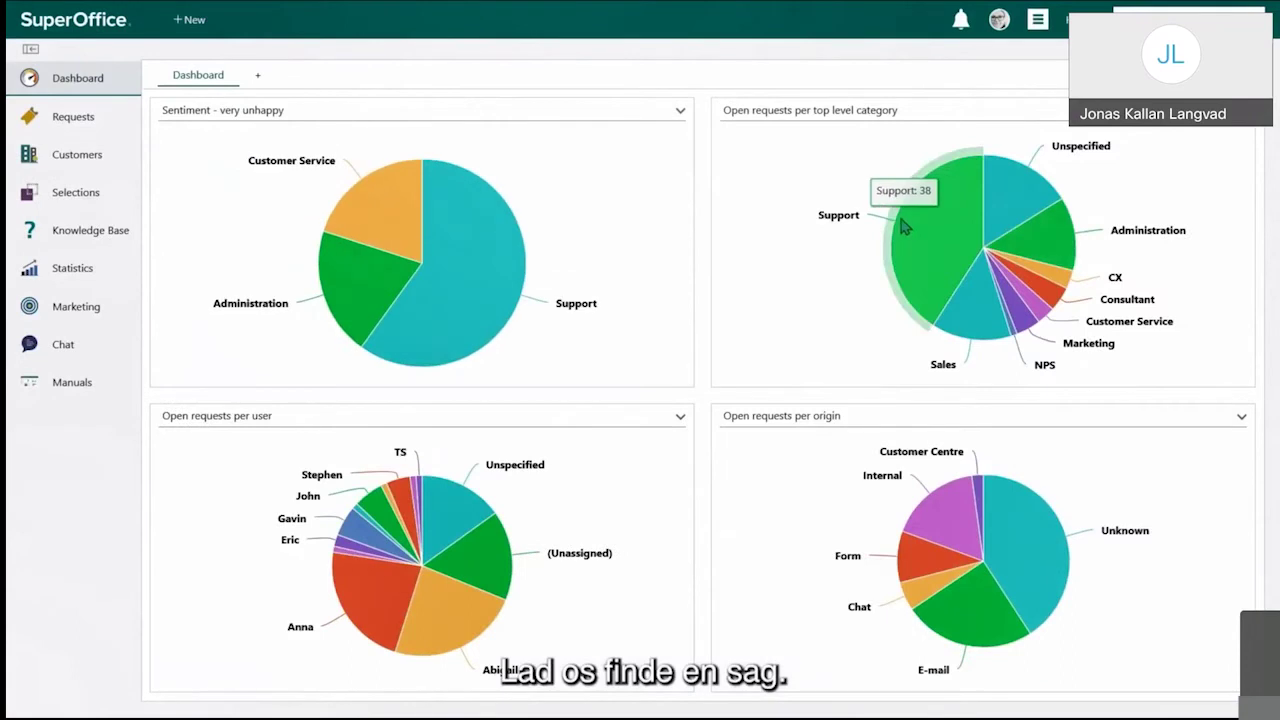
pyautogui.moveTo(930, 275)
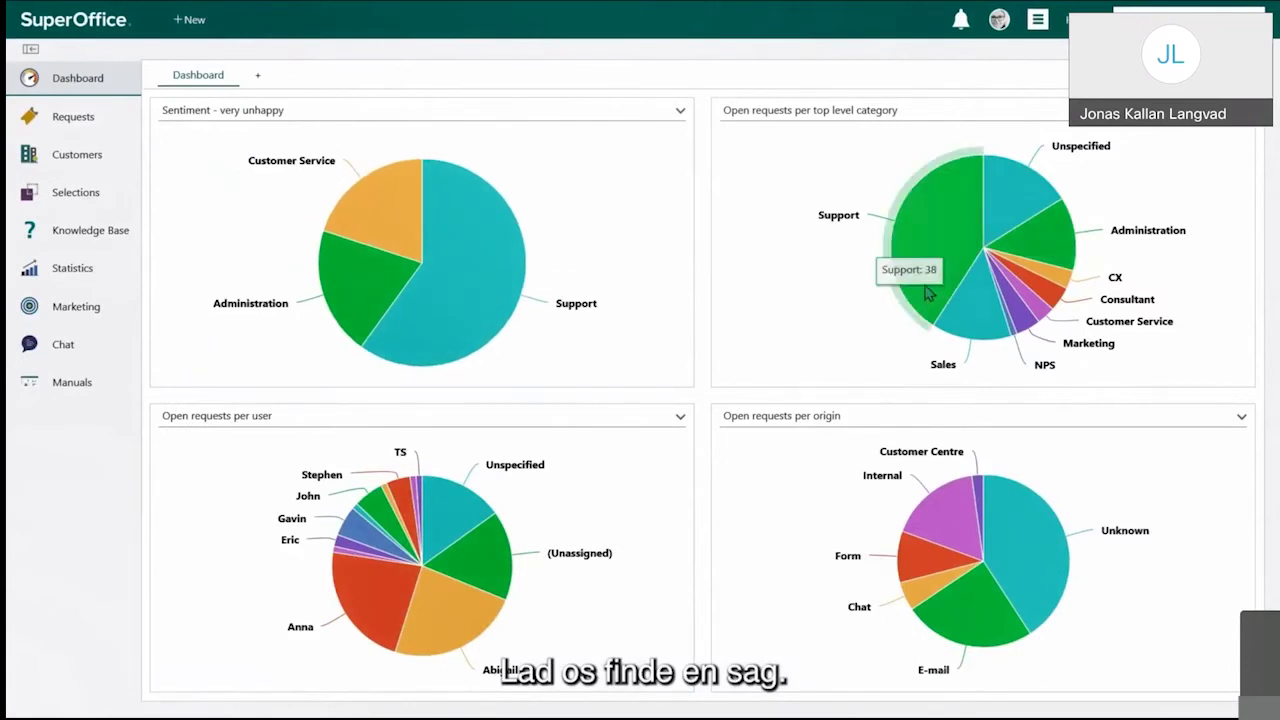
pyautogui.click(930, 275)
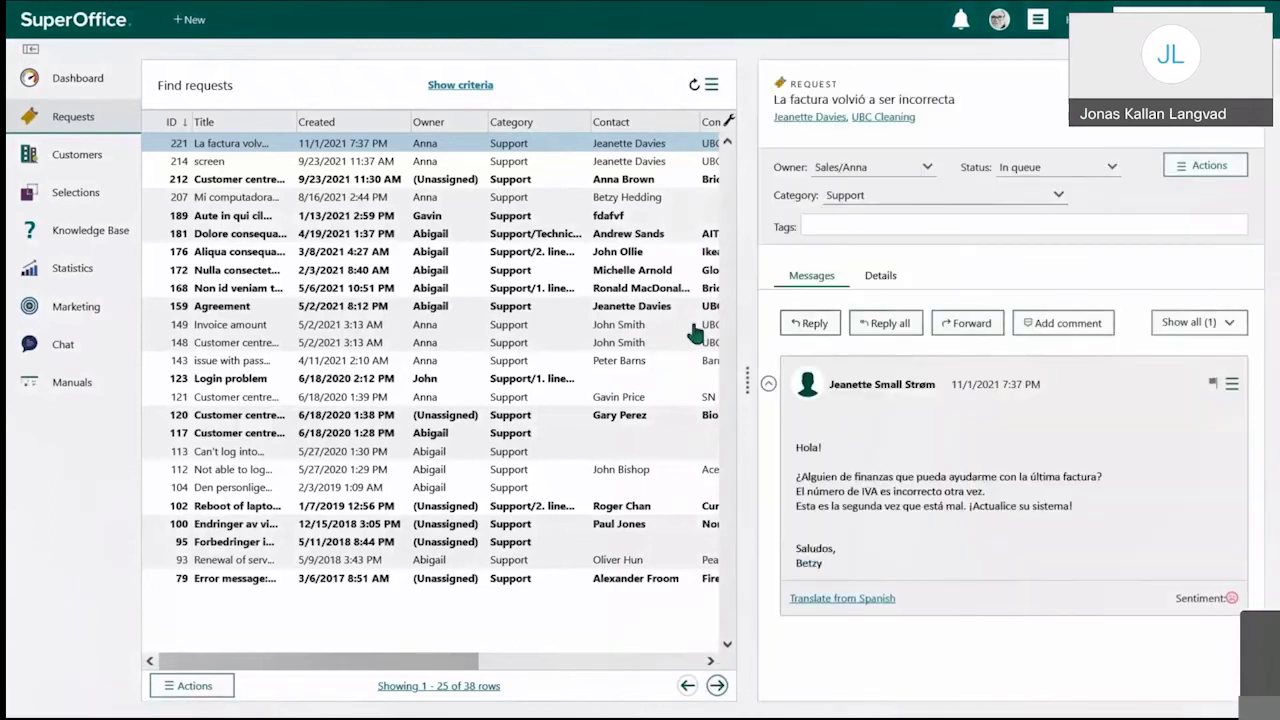
pyautogui.click(354, 328)
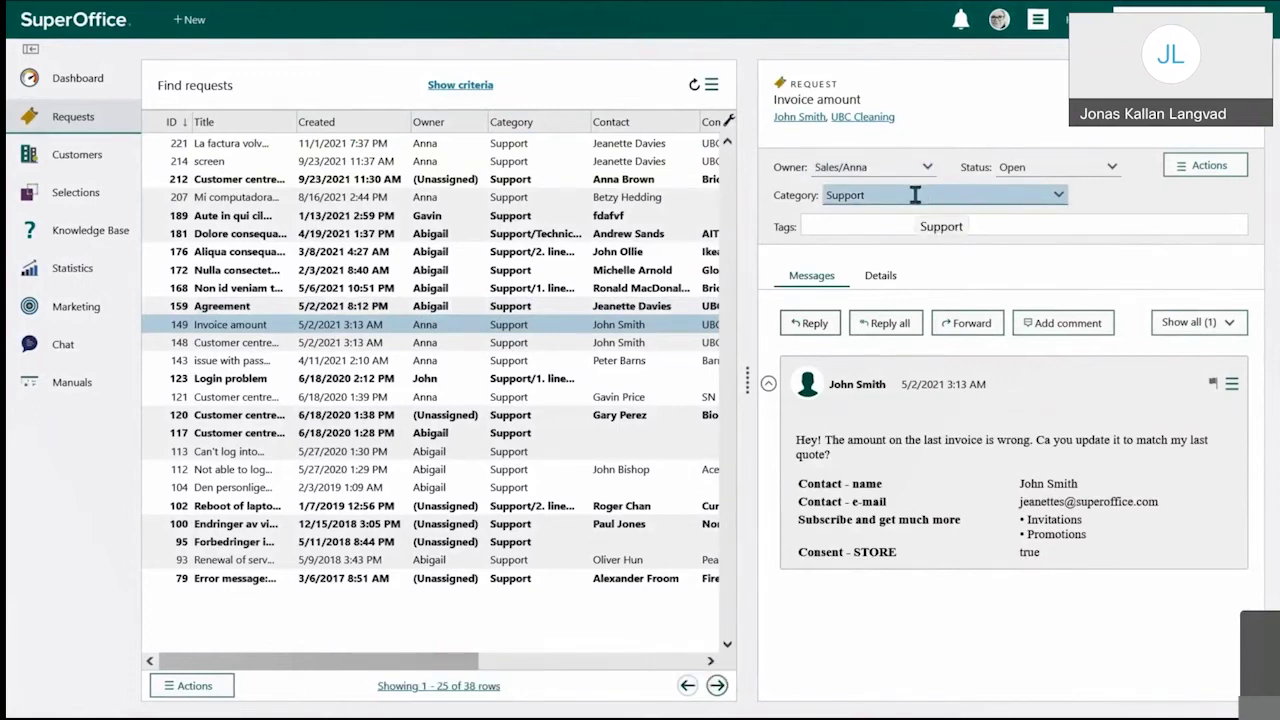
# Step: Run the Move to invoices macro on request 149, sending it to Administration/Finance
pyautogui.click(1209, 168)
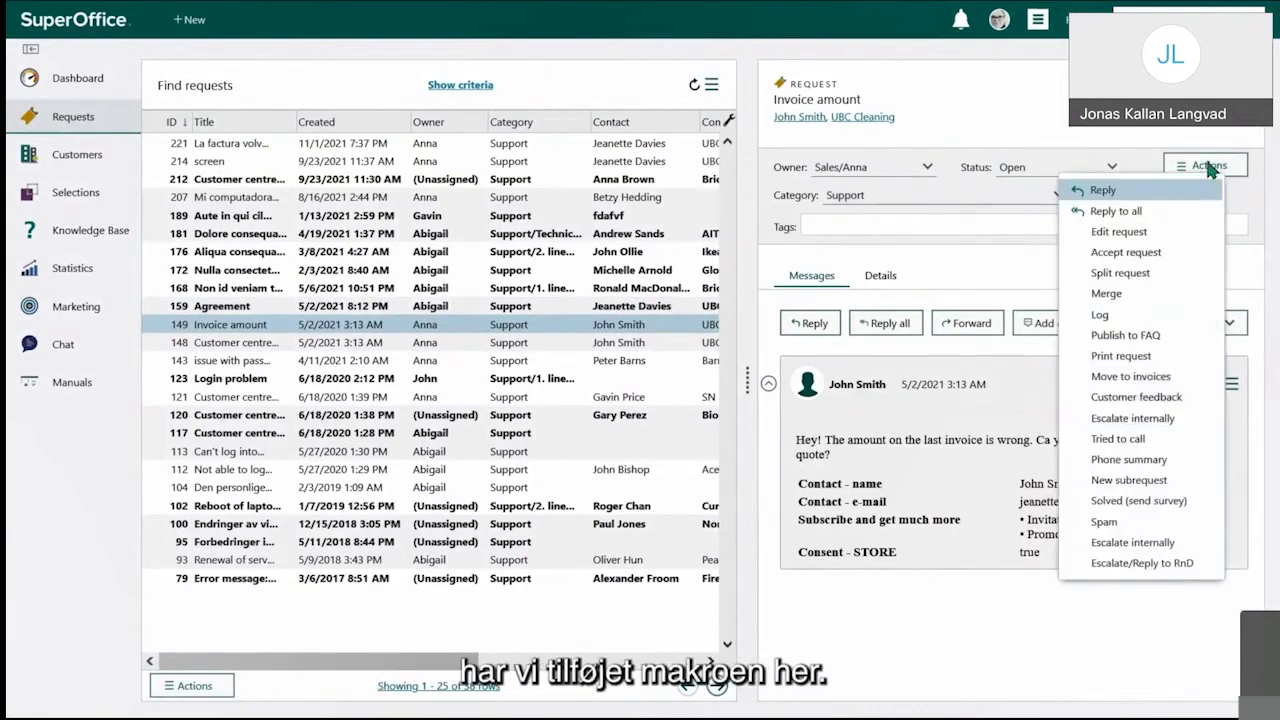
pyautogui.click(1130, 377)
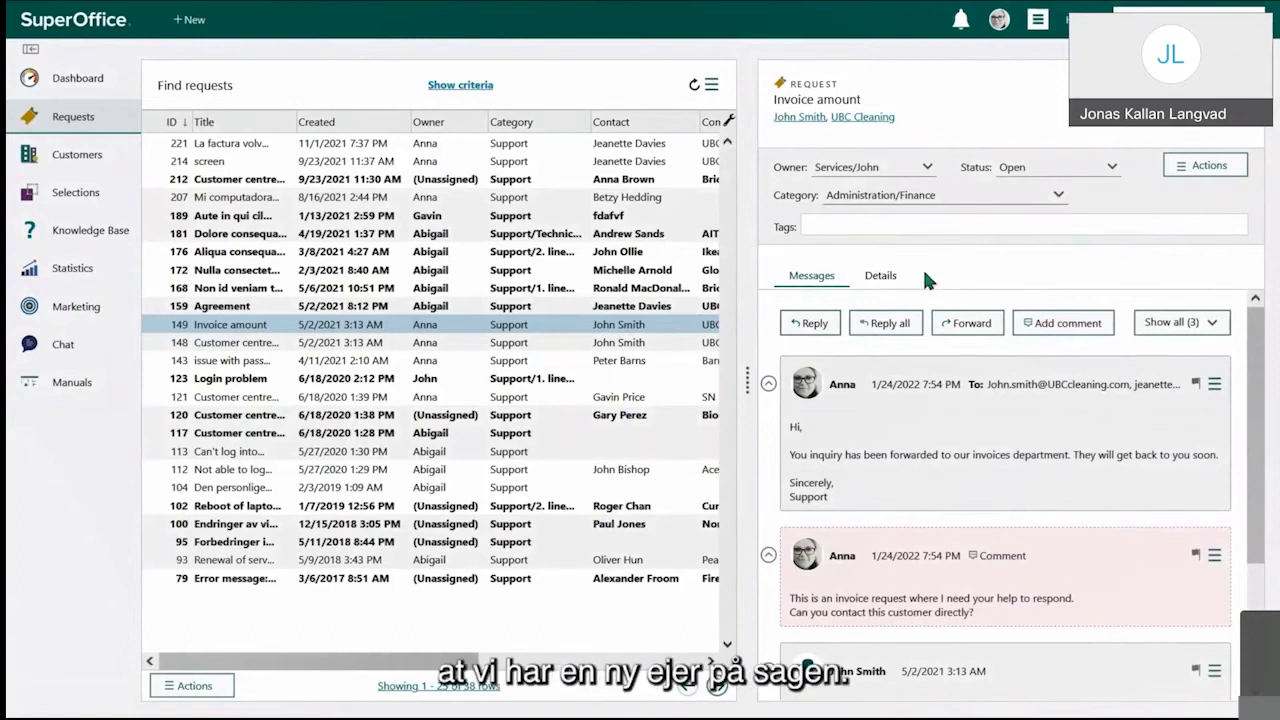
pyautogui.click(855, 167)
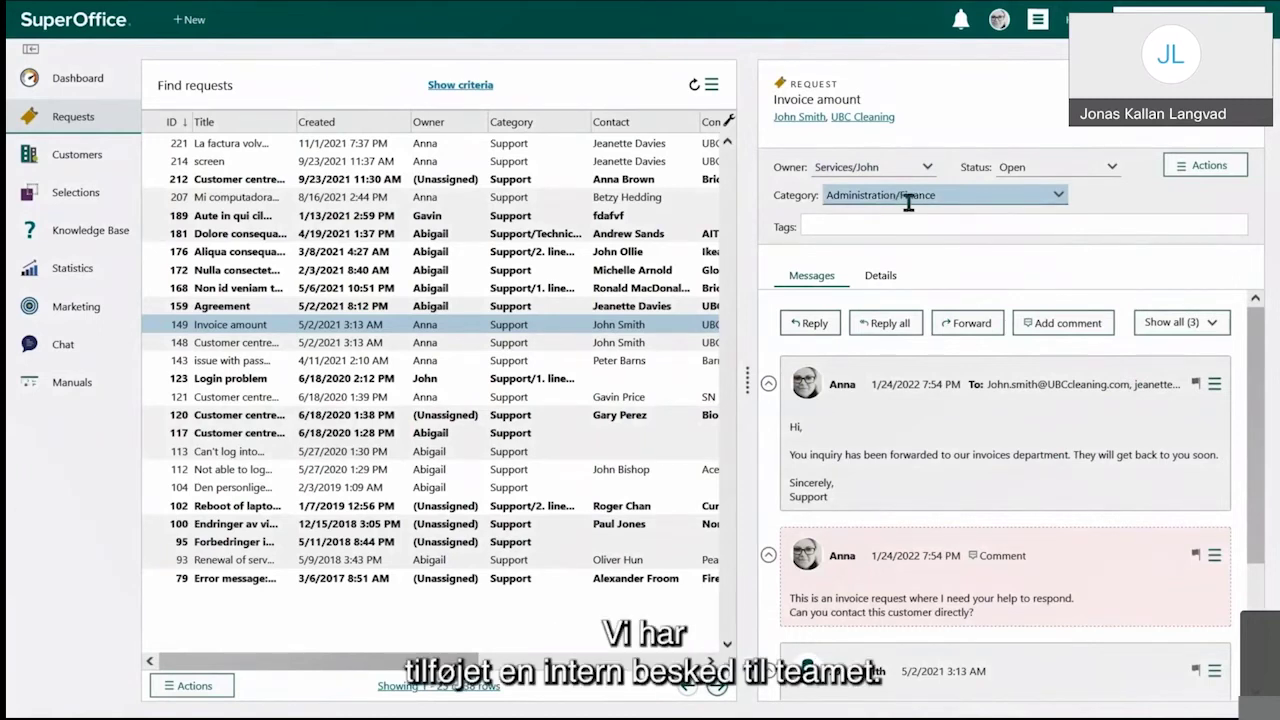
pyautogui.scroll(-1, 1007, 477)
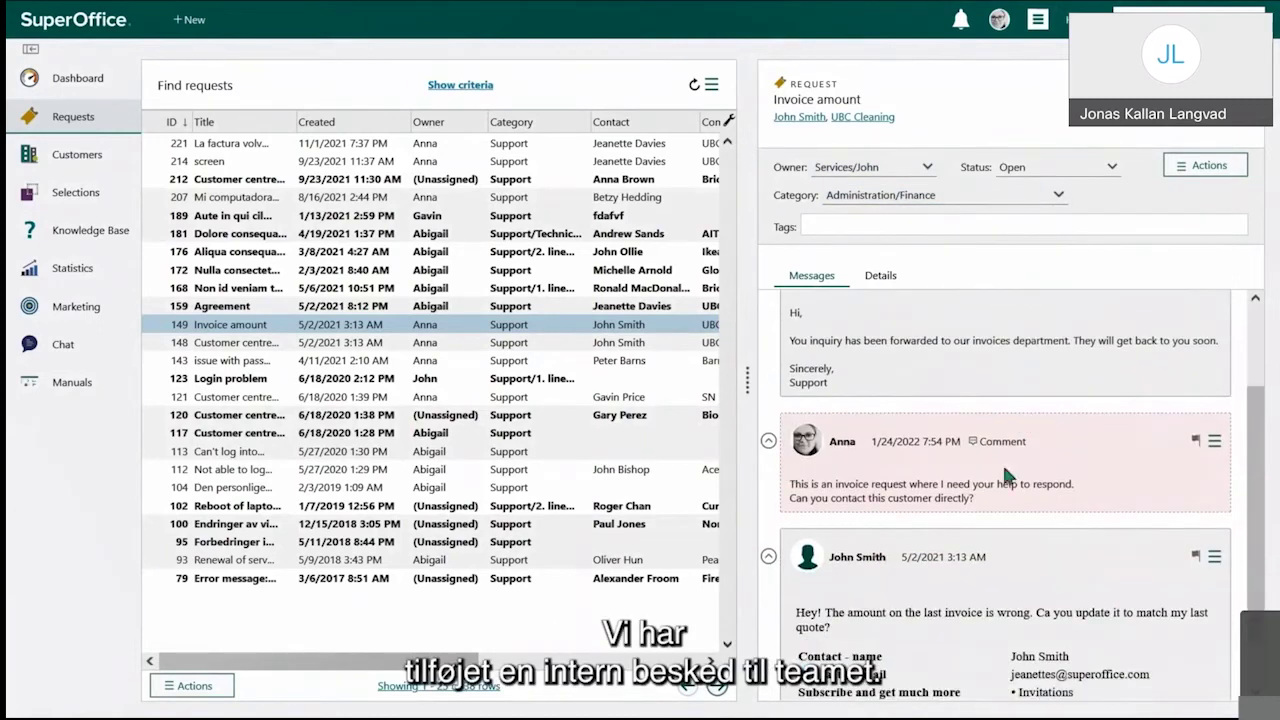
pyautogui.scroll(1, 958, 445)
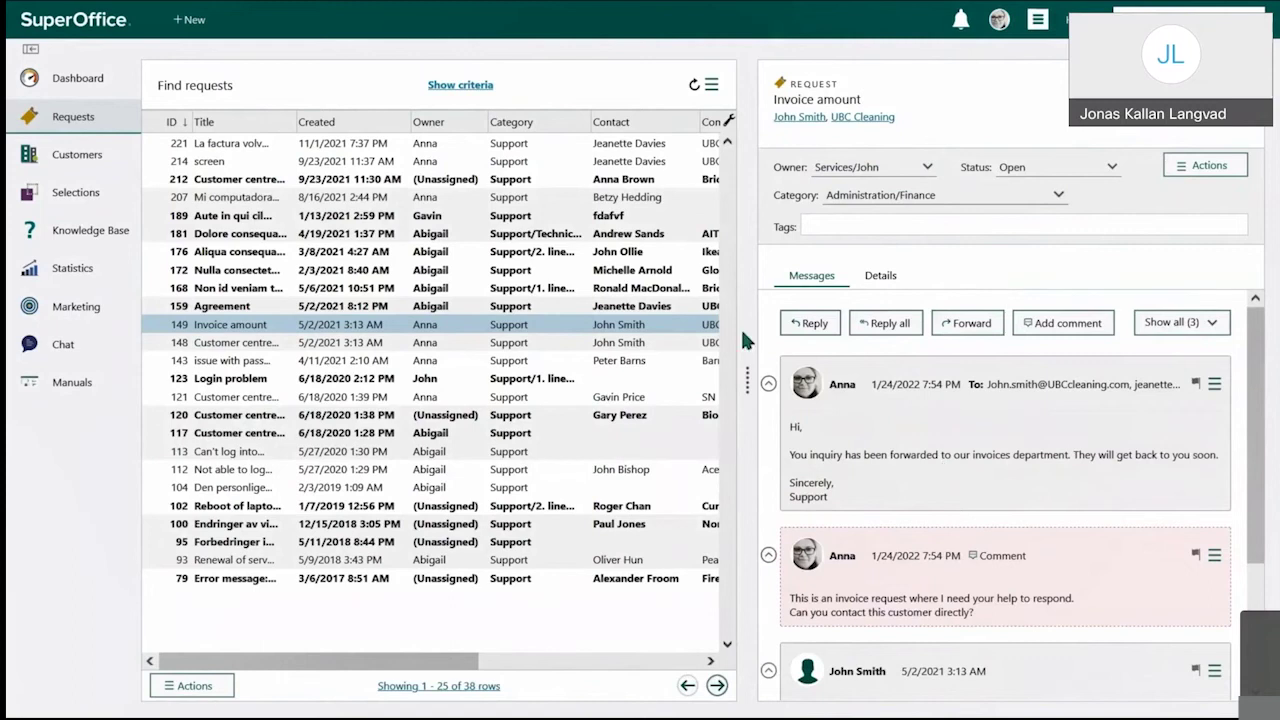
pyautogui.press('F11')
# Step: Cancel the finance macro's editor unsaved and return to the Macros and scripts list
pyautogui.click(135, 14)
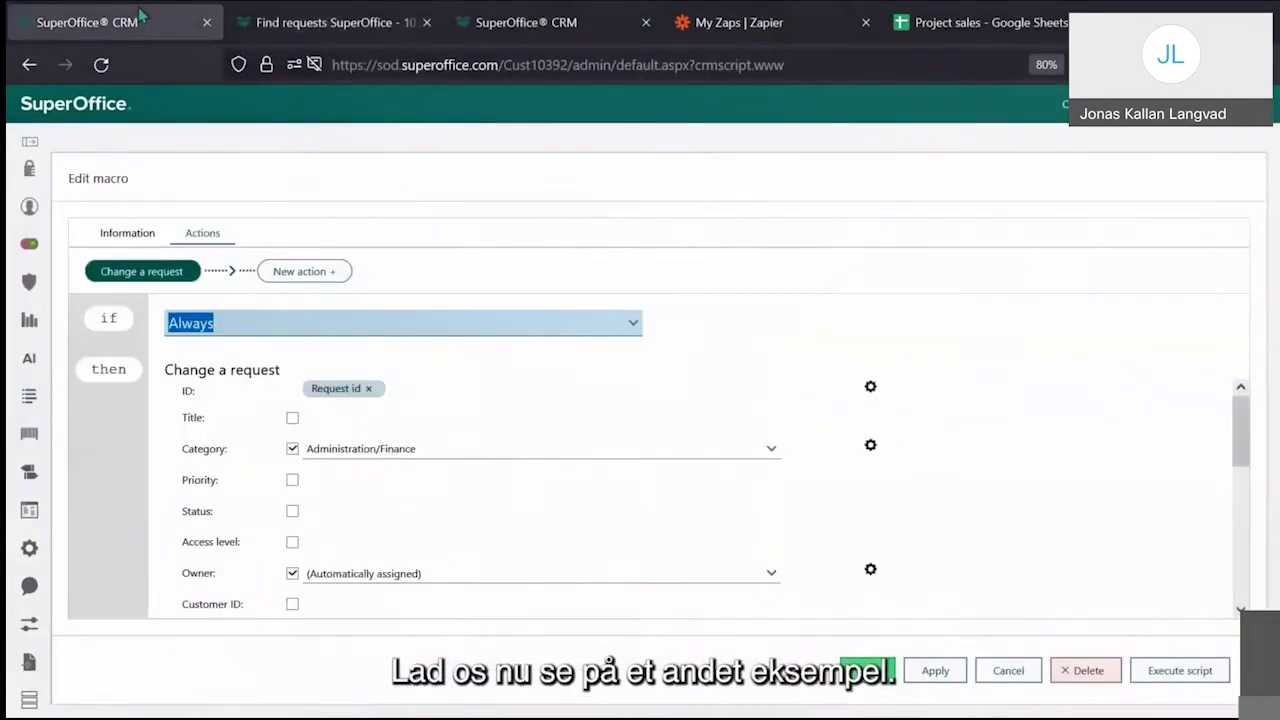
pyautogui.press('F11')
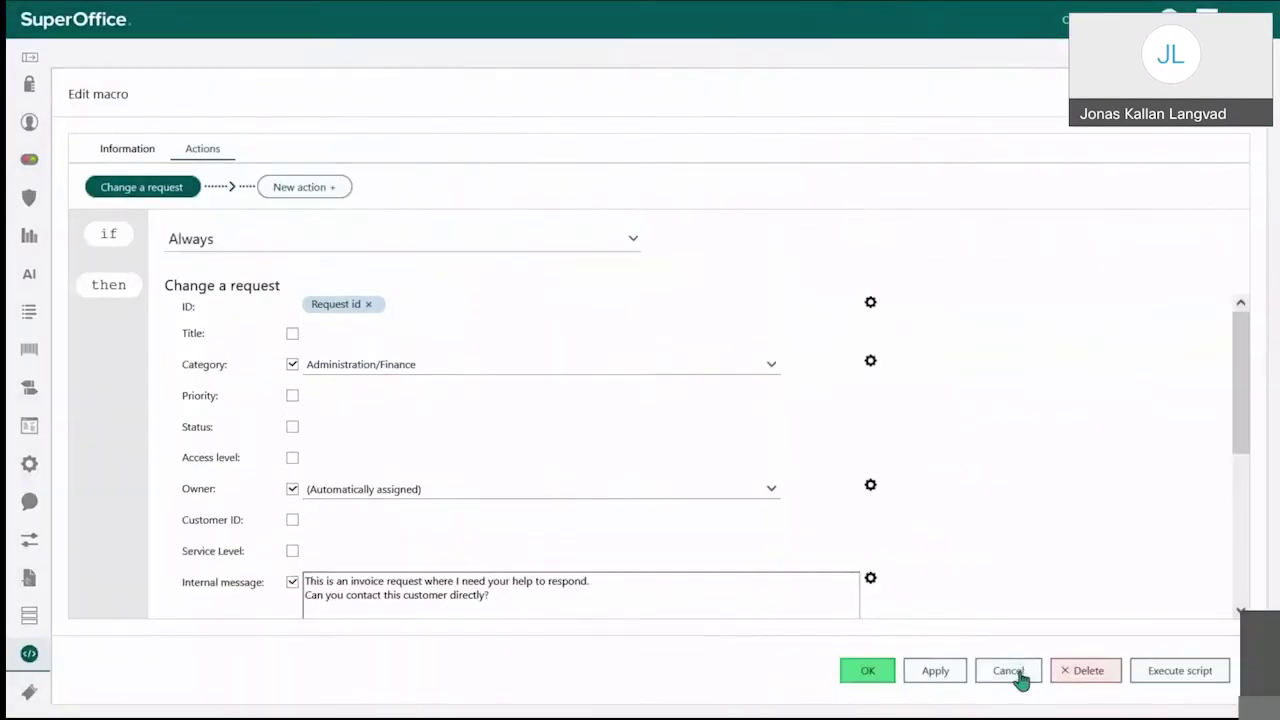
pyautogui.click(1020, 675)
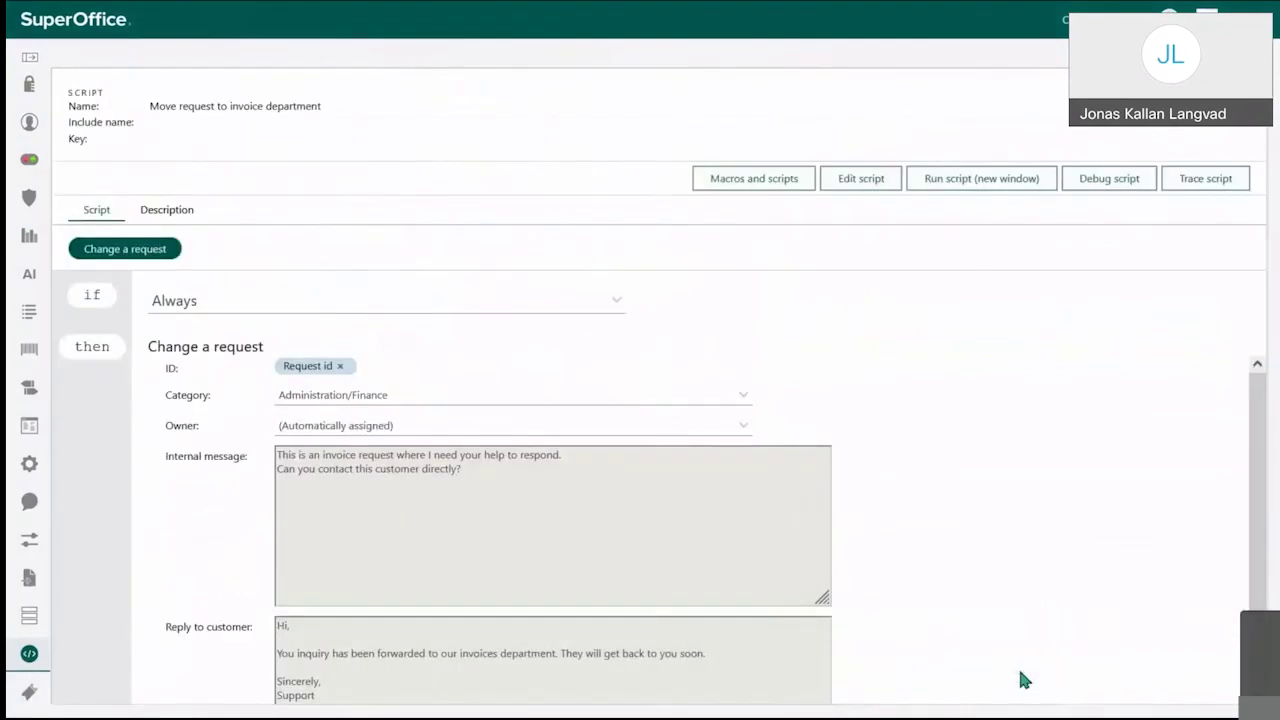
pyautogui.click(790, 179)
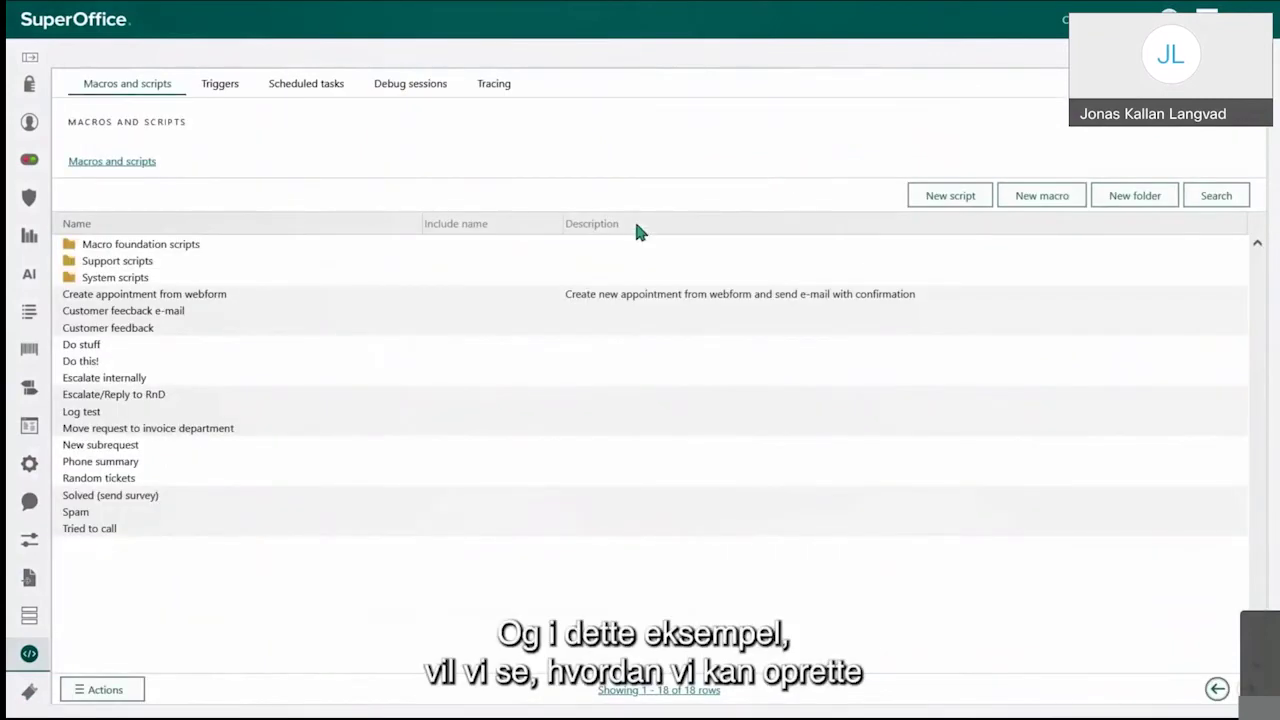
# Step: Open 'Create appointment from webform' and inspect its Load a contact, reply template and Send e-mail steps
pyautogui.click(220, 295)
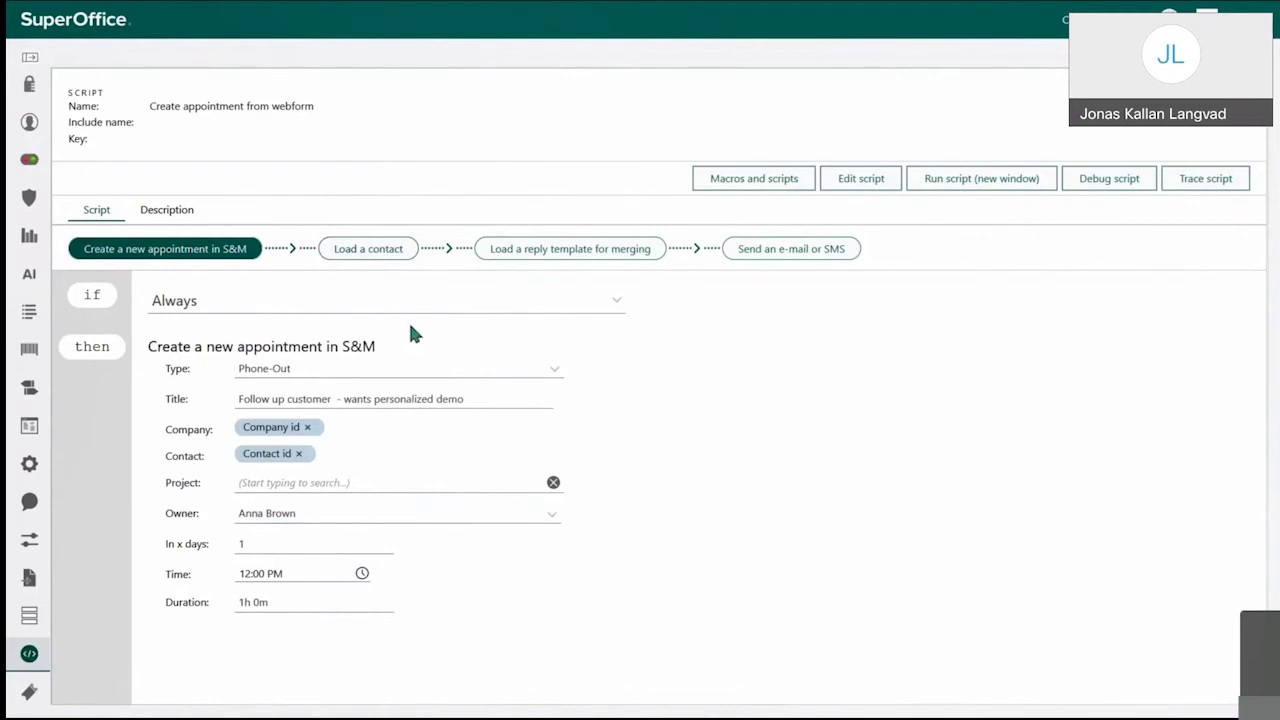
pyautogui.click(357, 257)
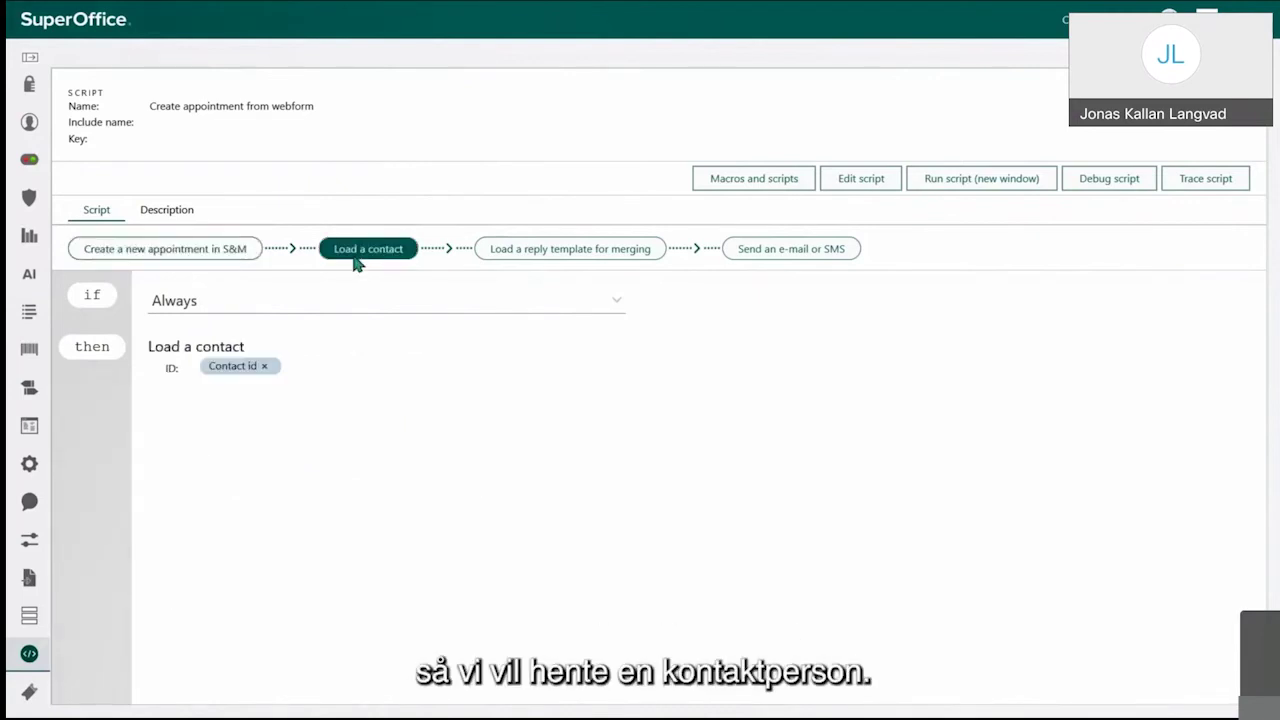
pyautogui.click(520, 255)
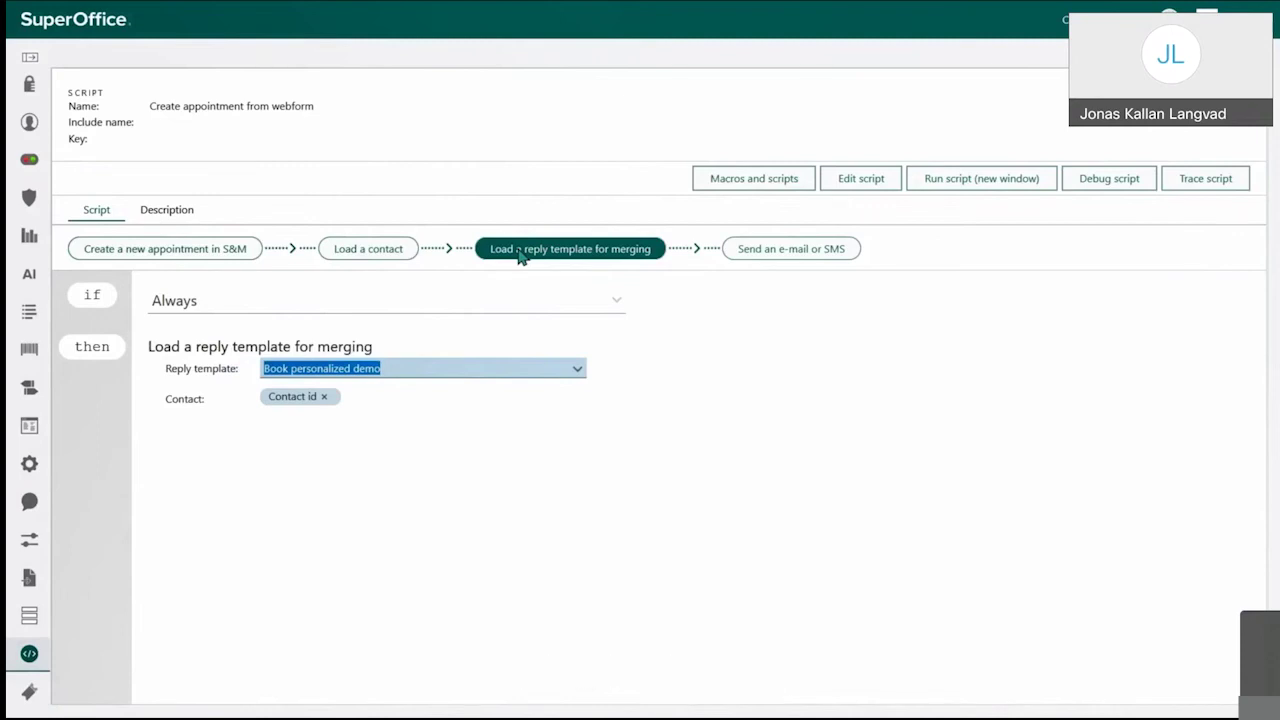
pyautogui.click(806, 253)
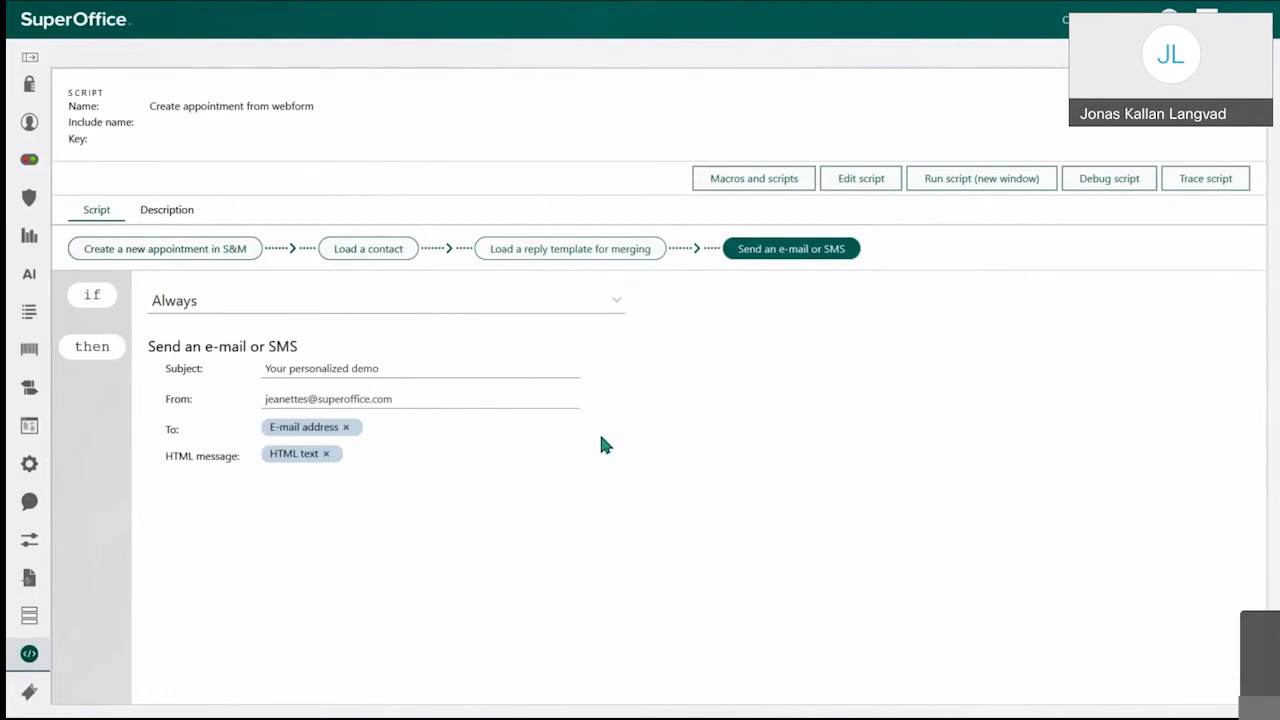
pyautogui.moveTo(340, 12)
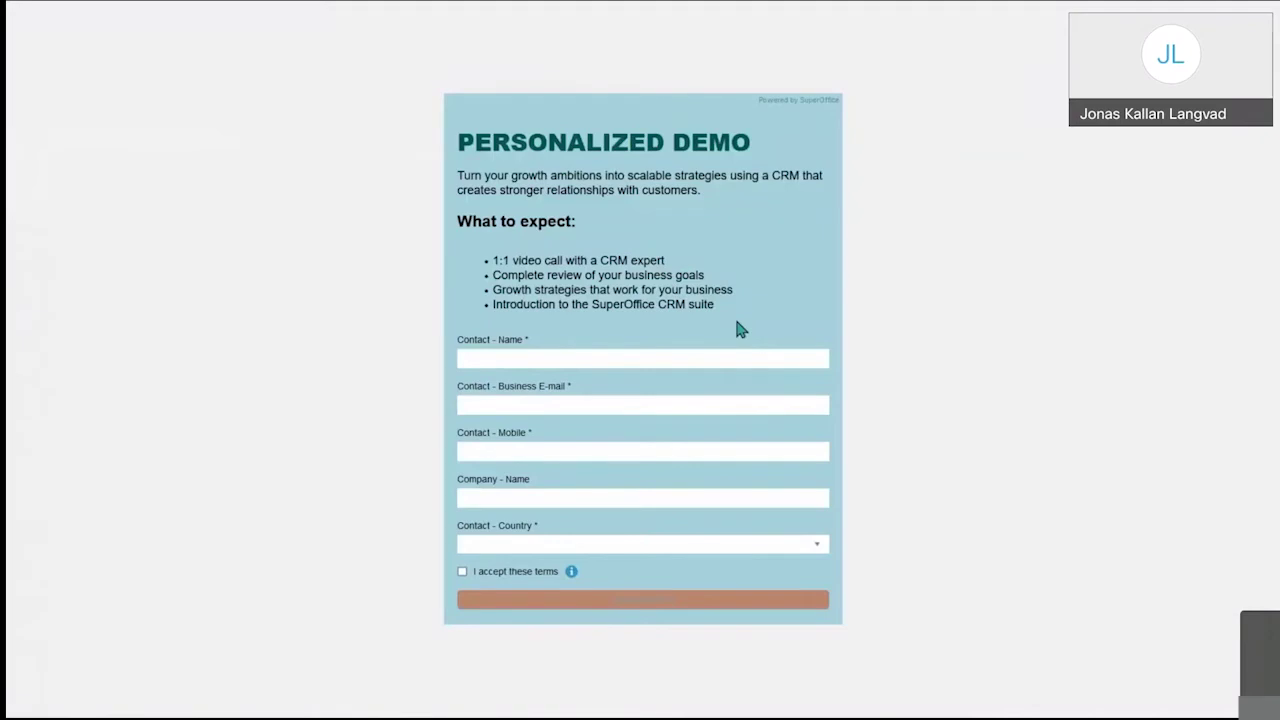
# Step: Fill in the contact's name, business e-mail and mobile, company UBC and country Norway
pyautogui.click(628, 358)
pyautogui.write('Joh')
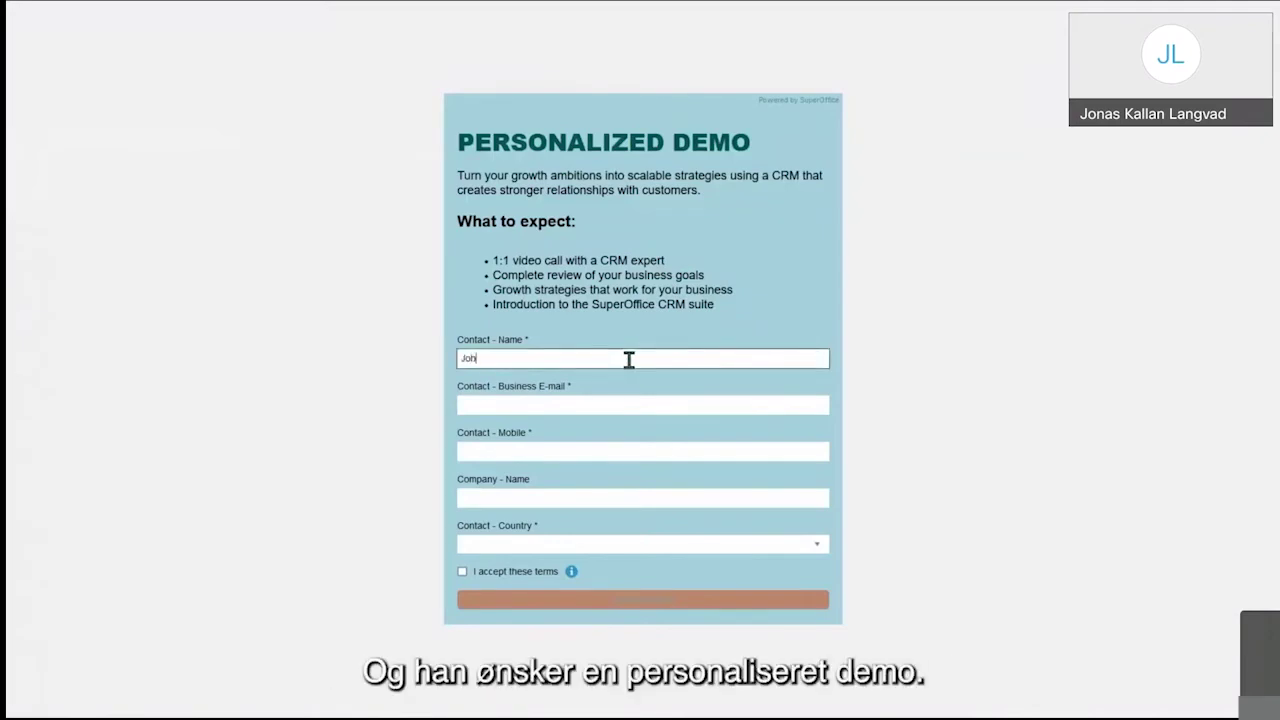
pyautogui.write('n Smith')
pyautogui.press('Tab')
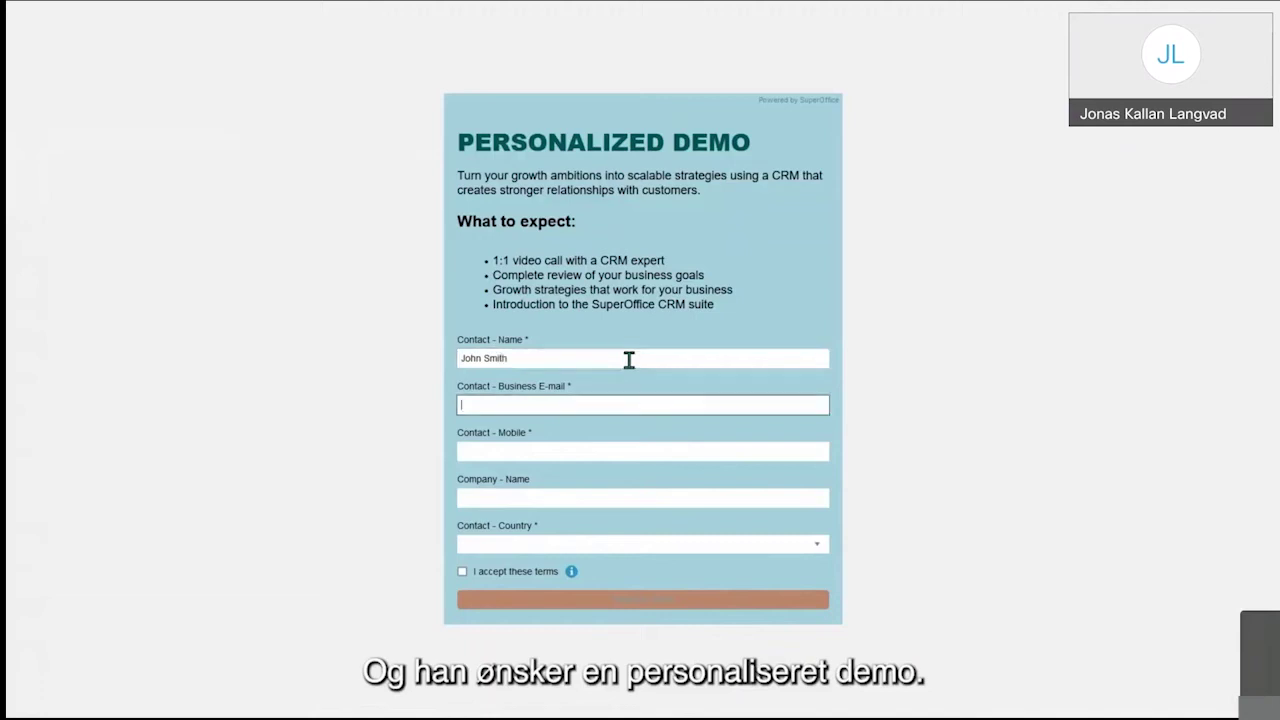
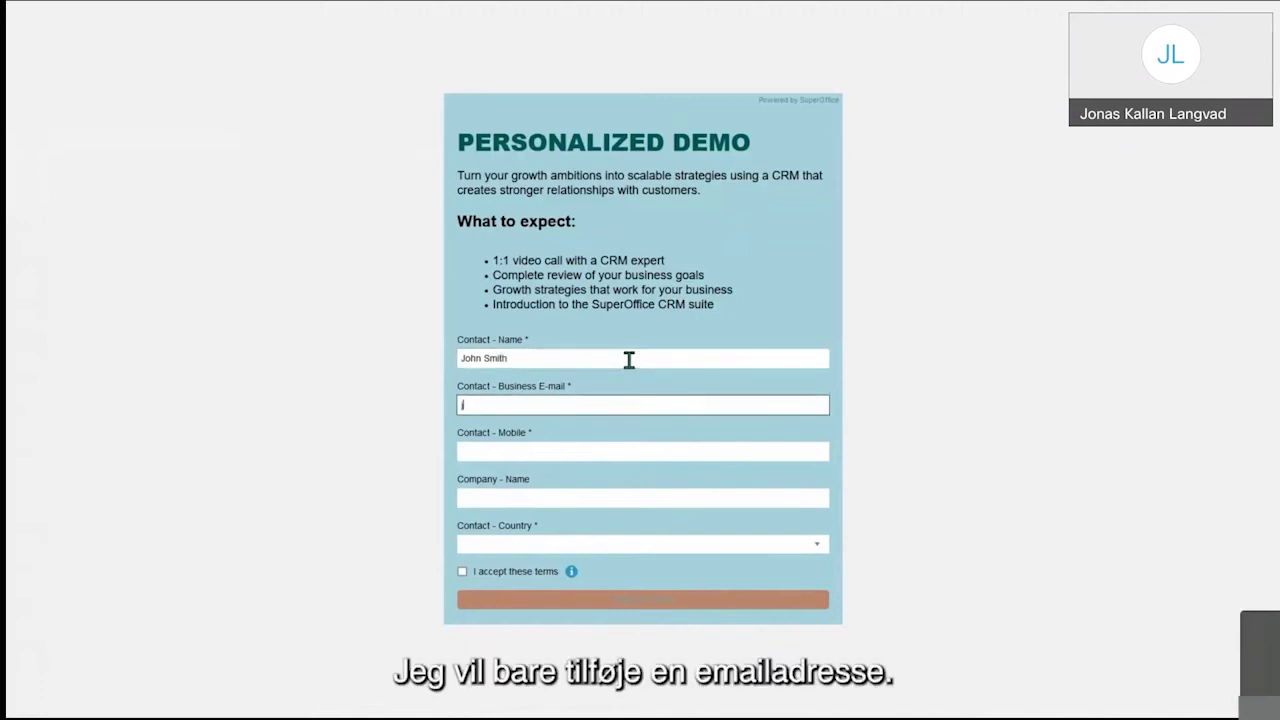
pyautogui.press('Tab')
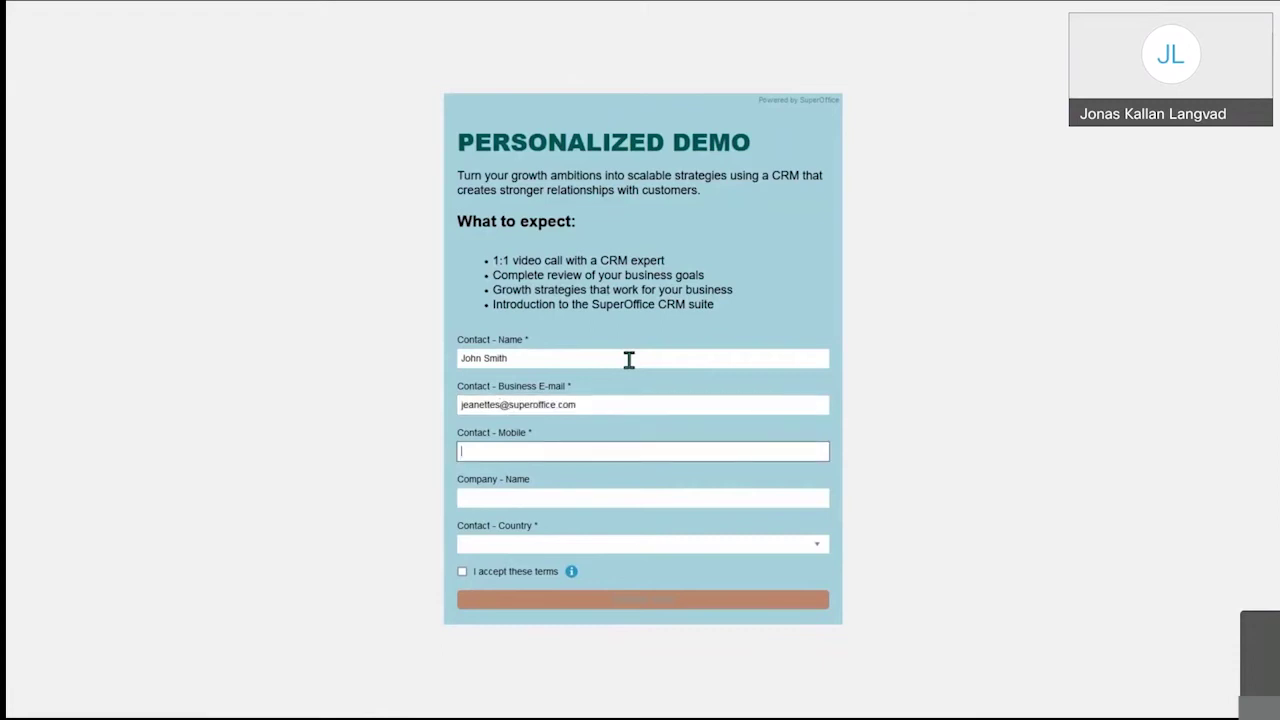
pyautogui.press('Tab')
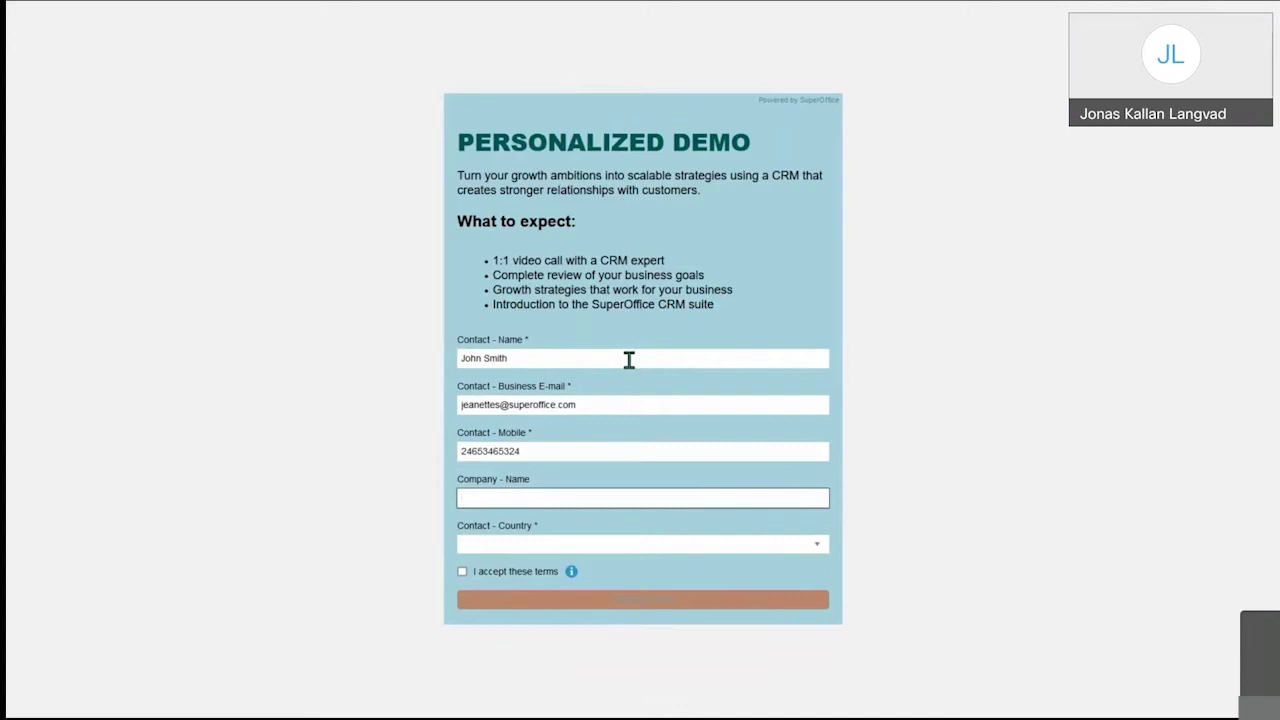
pyautogui.write('UBC')
pyautogui.press('Tab')
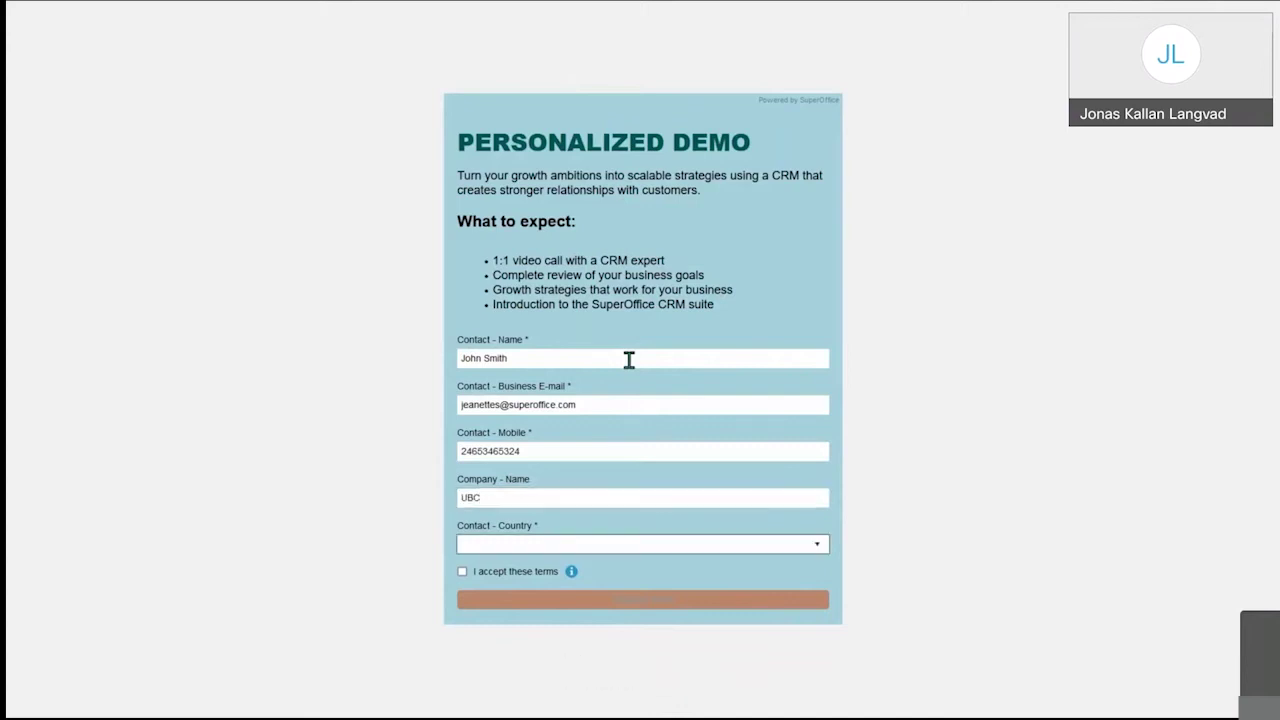
pyautogui.write('norway')
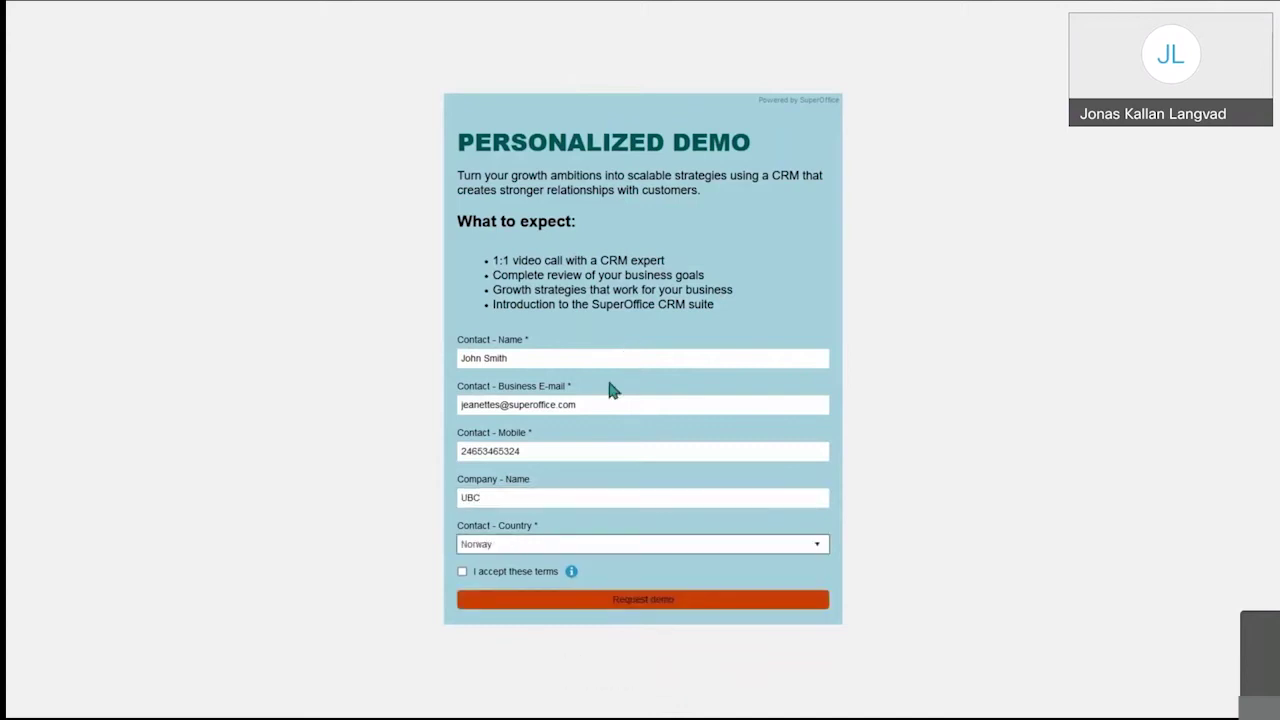
# Step: Accept the terms and submit the Personalized Demo request
pyautogui.click(463, 572)
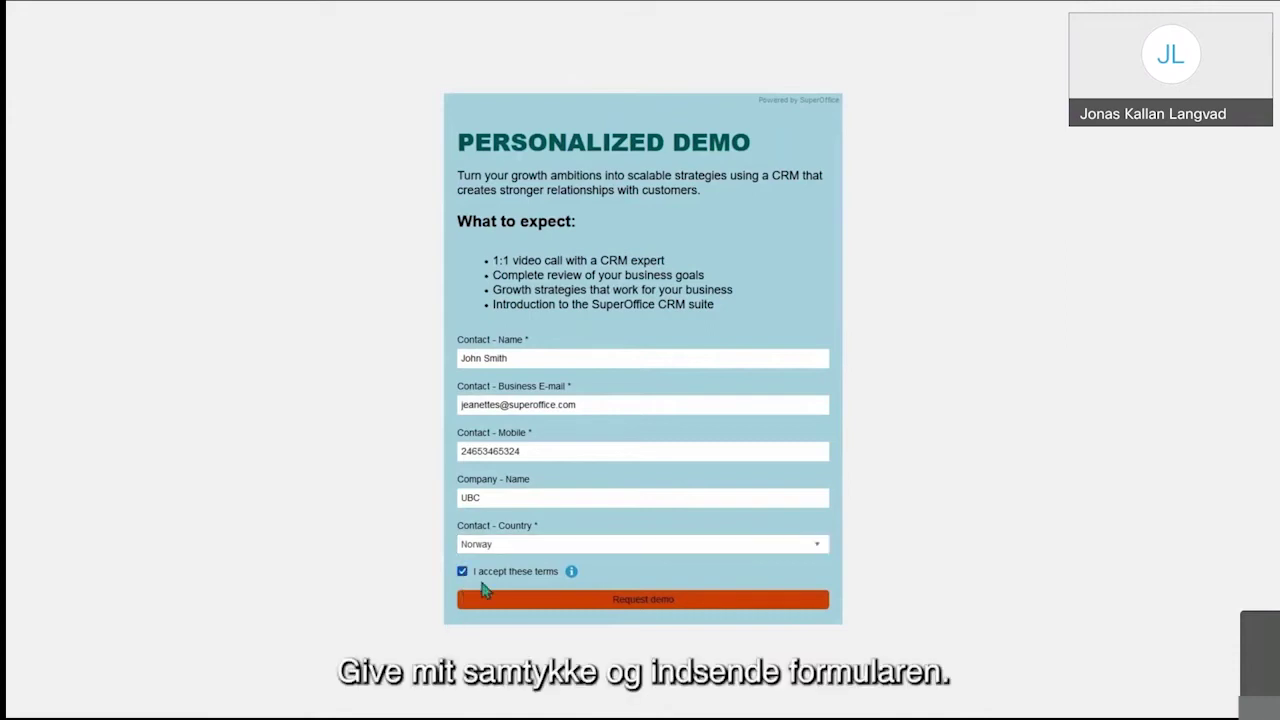
pyautogui.click(583, 600)
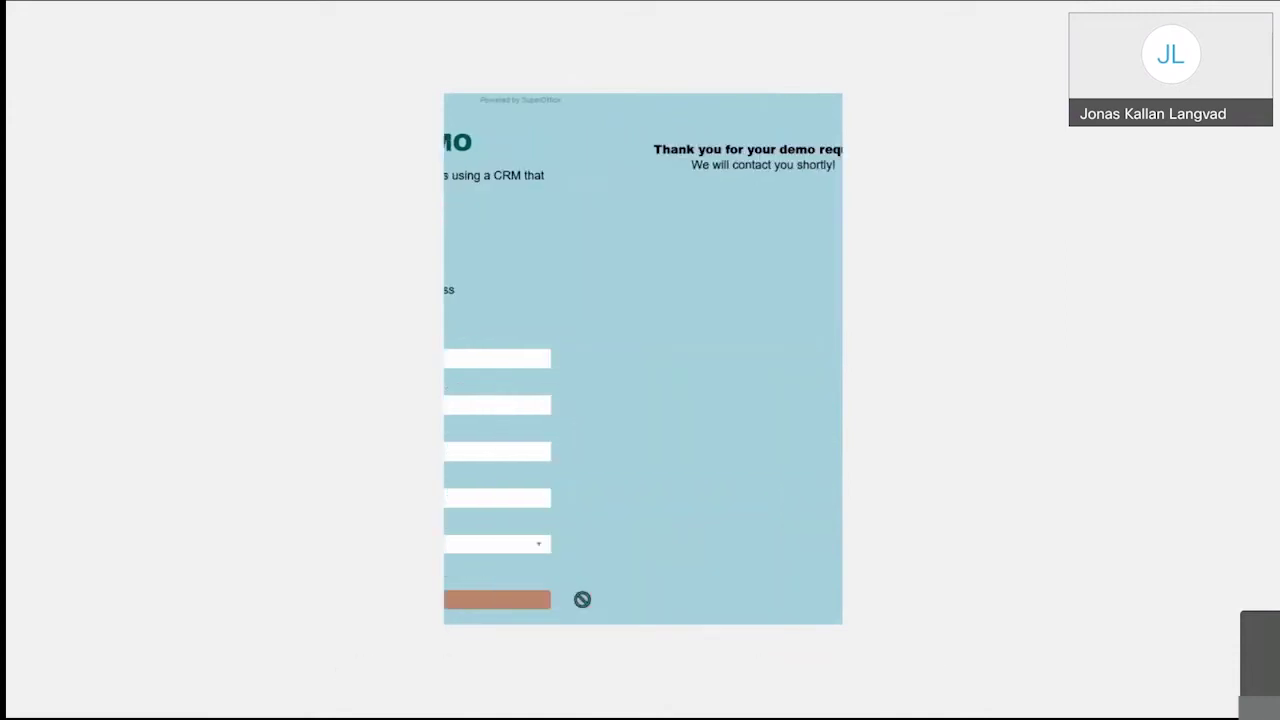
pyautogui.moveTo(352, 20)
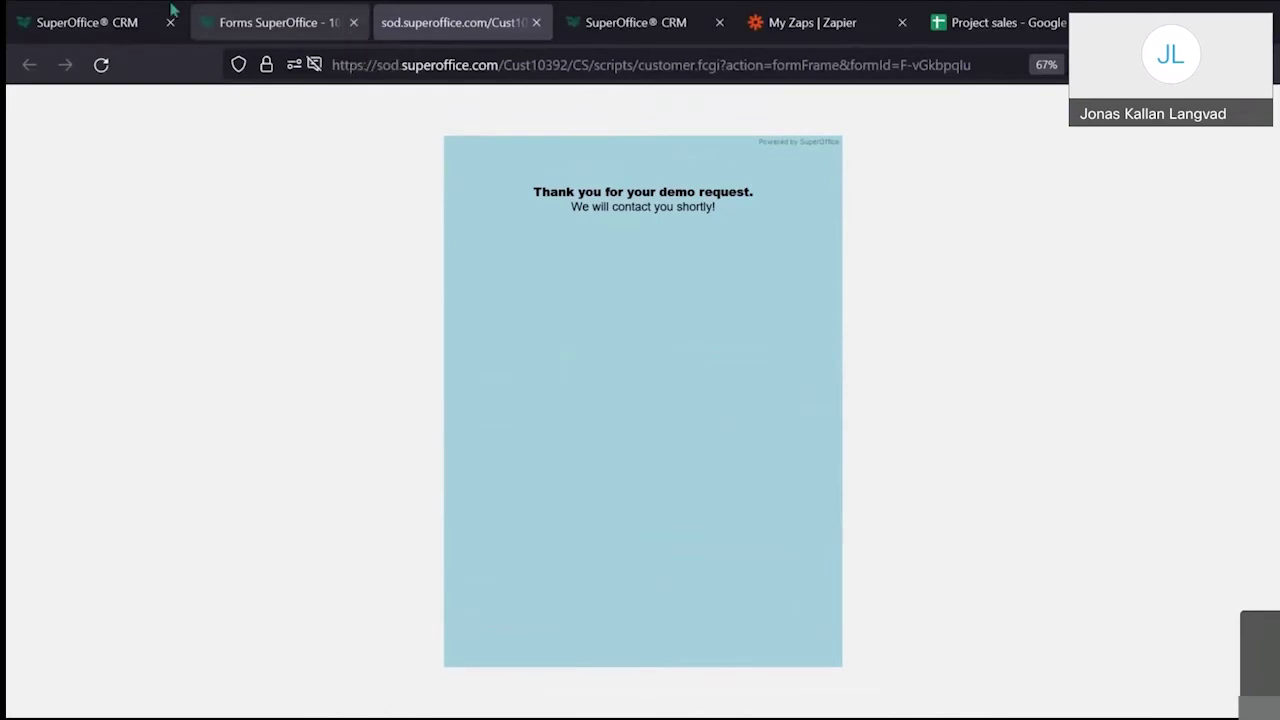
pyautogui.click(87, 22)
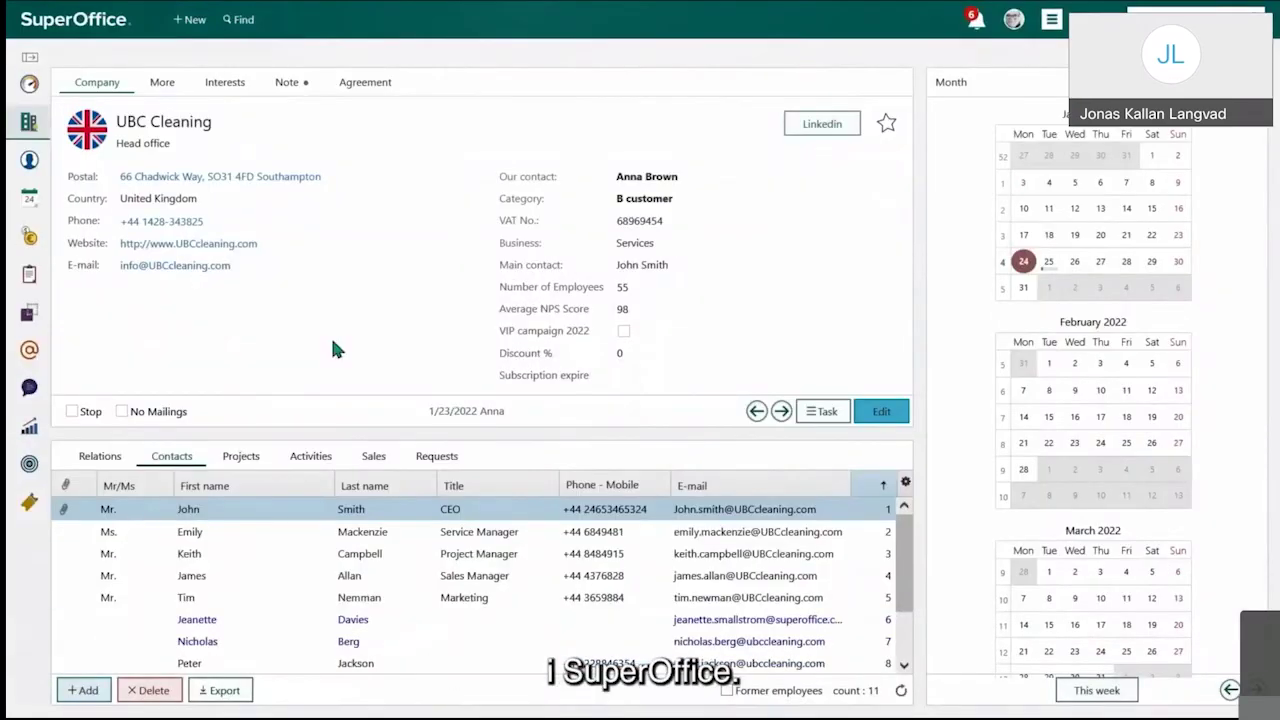
# Step: Check UBC Cleaning's new 1/25/2022 follow-up call in activities and diary, then view the demo e-mail
pyautogui.click(312, 468)
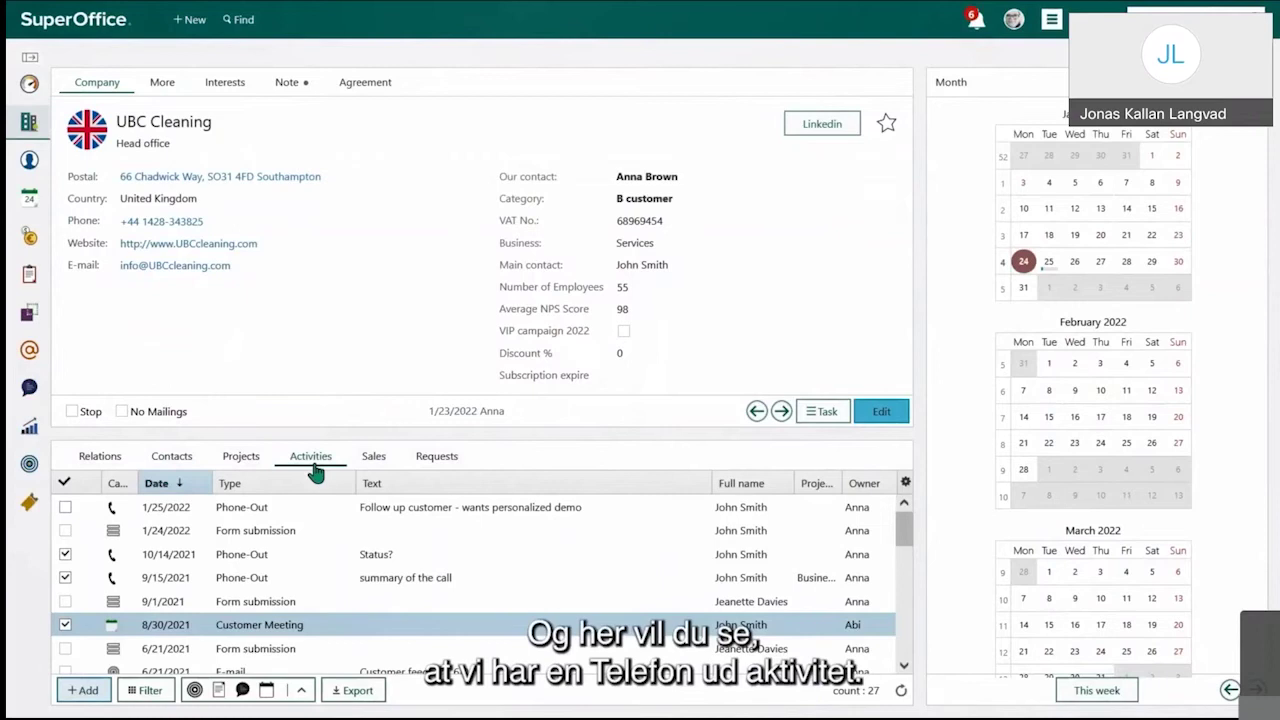
pyautogui.doubleClick(388, 509)
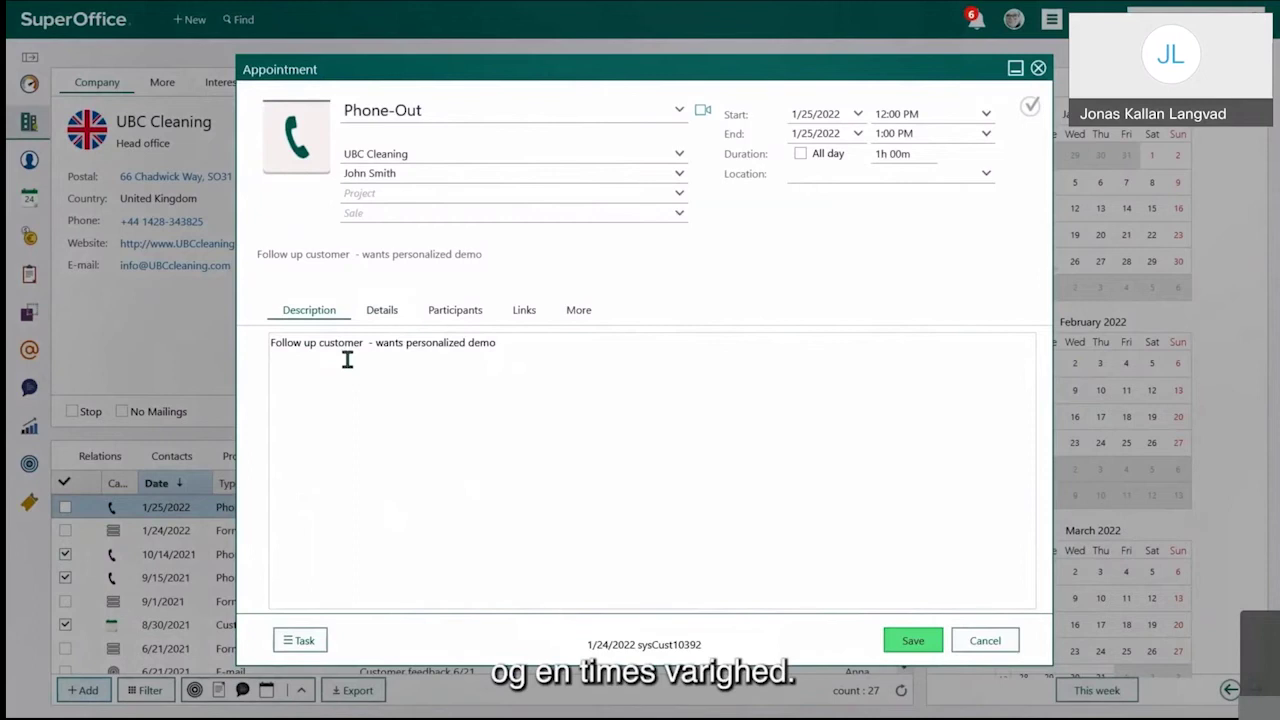
pyautogui.click(984, 641)
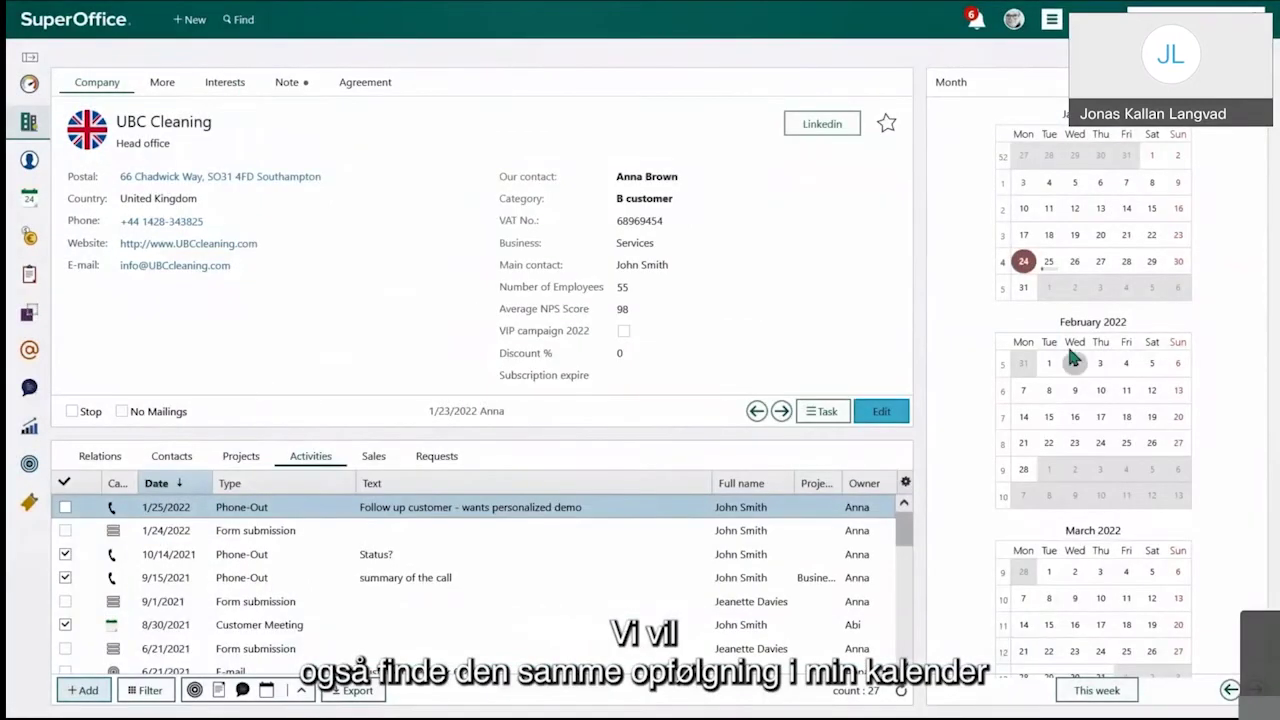
pyautogui.click(1046, 262)
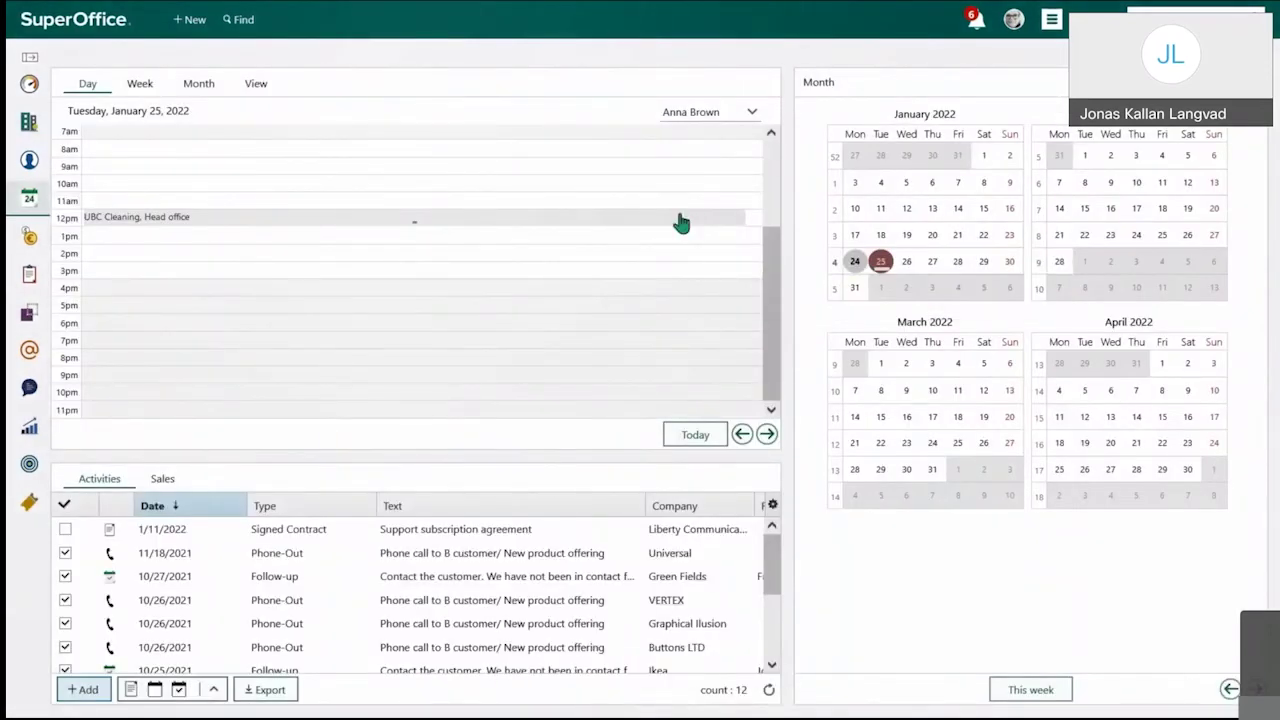
pyautogui.moveTo(680, 222)
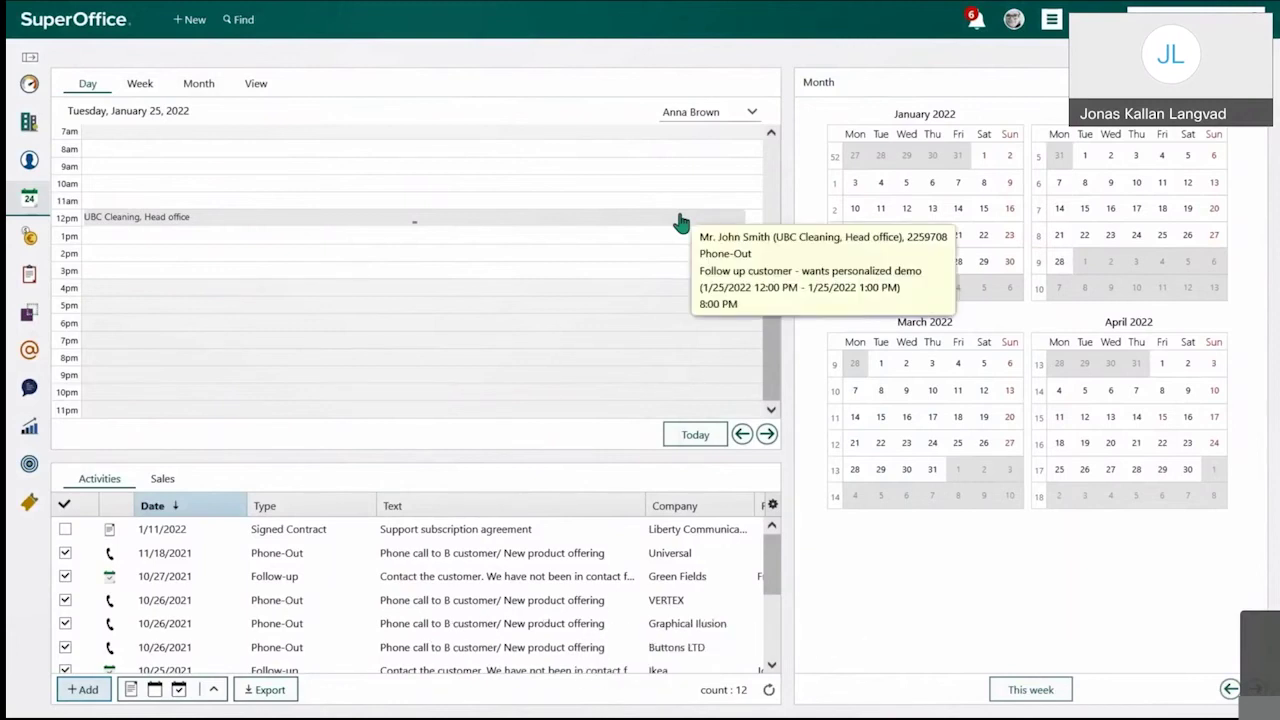
pyautogui.hotkey('alt', 'Tab')
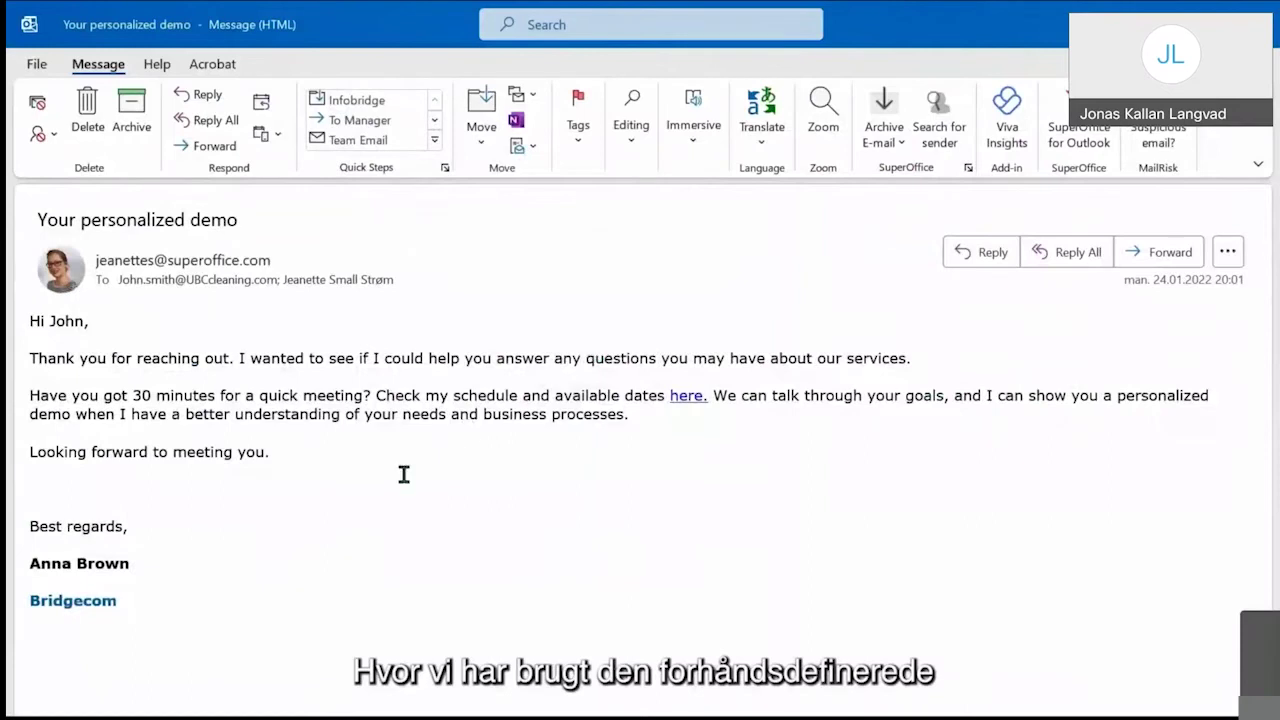
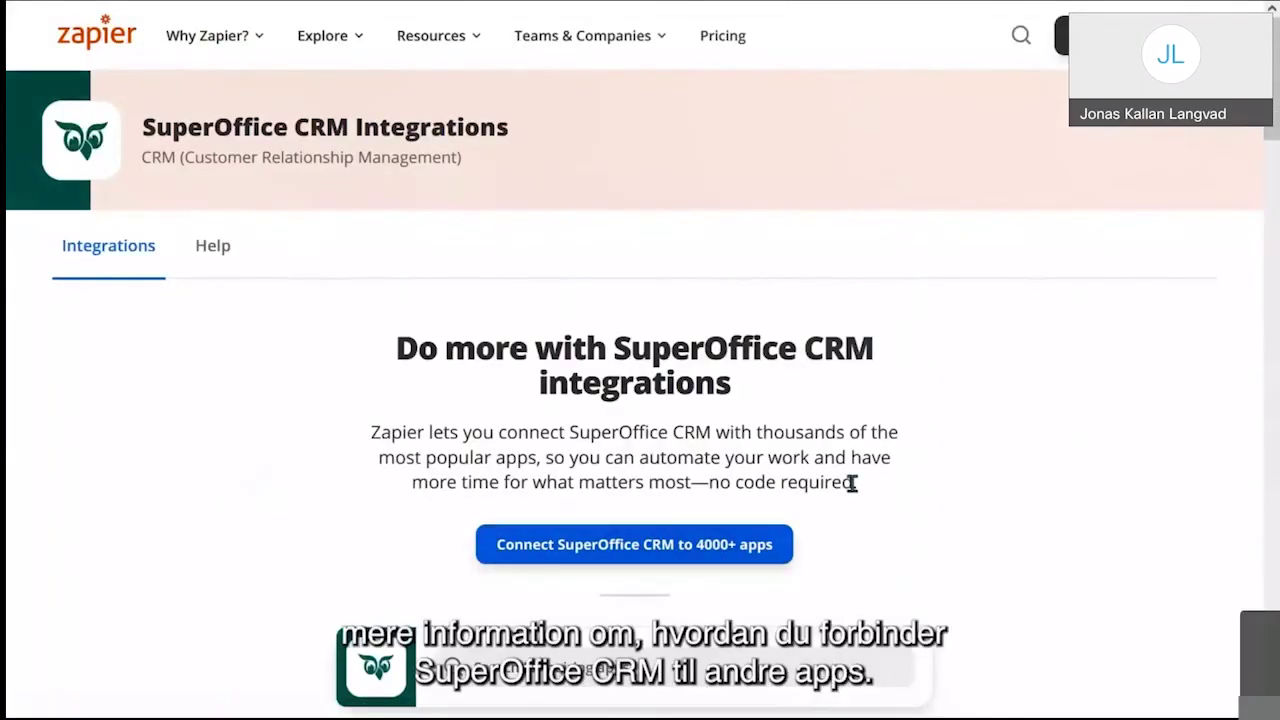
# Step: Advance the SuperOffice CRM pairing-app carousel two sets to show Excel, Trello, Outlook, Gmail and Webex
pyautogui.scroll(-2, 851, 483)
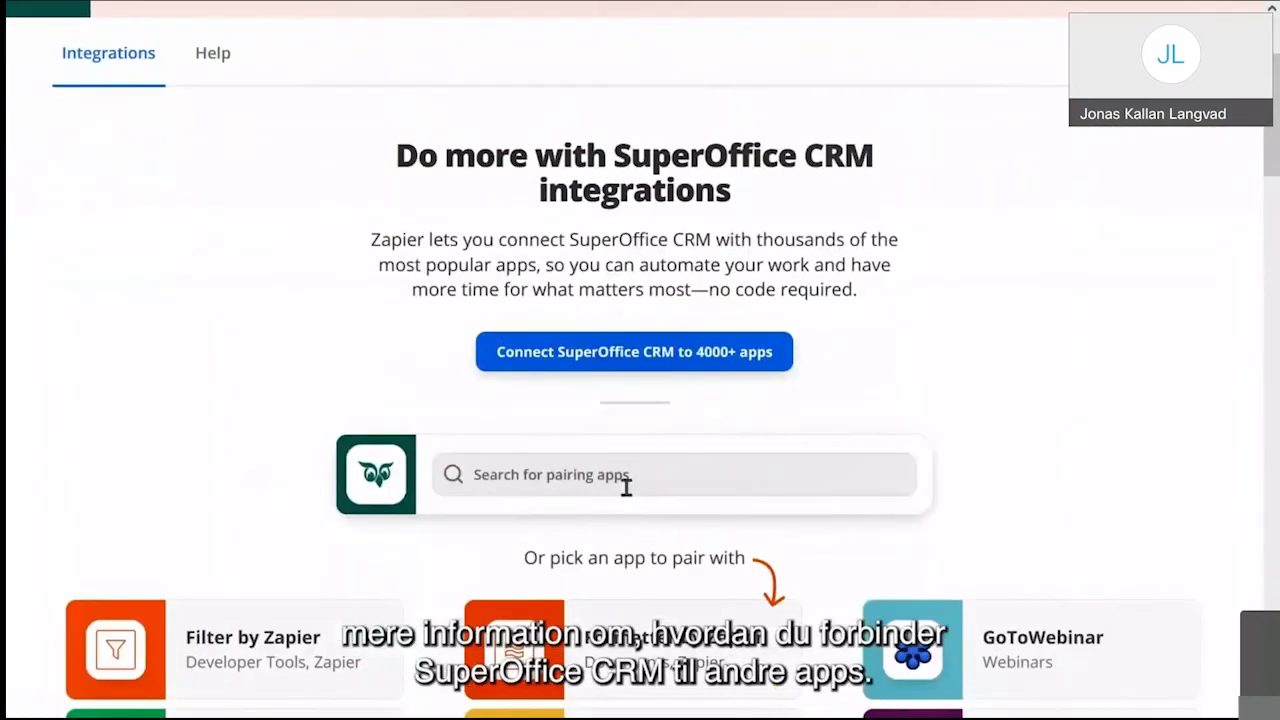
pyautogui.scroll(-4, 688, 492)
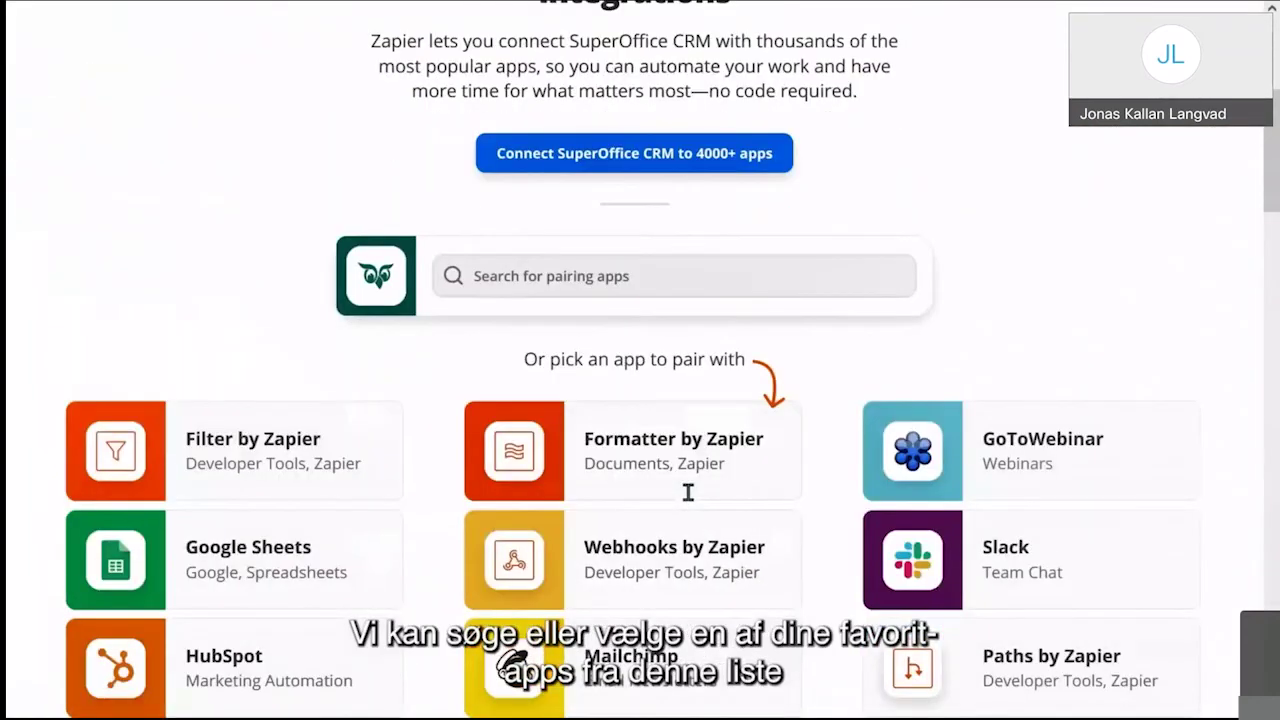
pyautogui.click(659, 617)
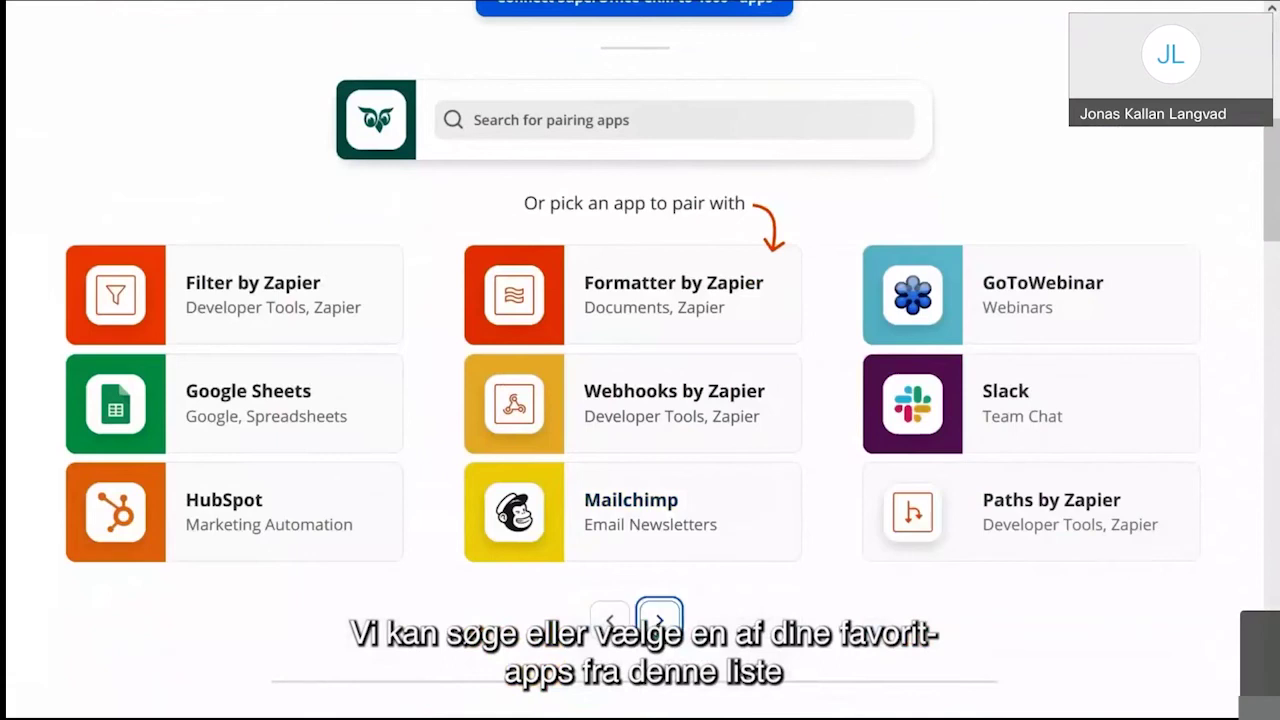
pyautogui.click(658, 618)
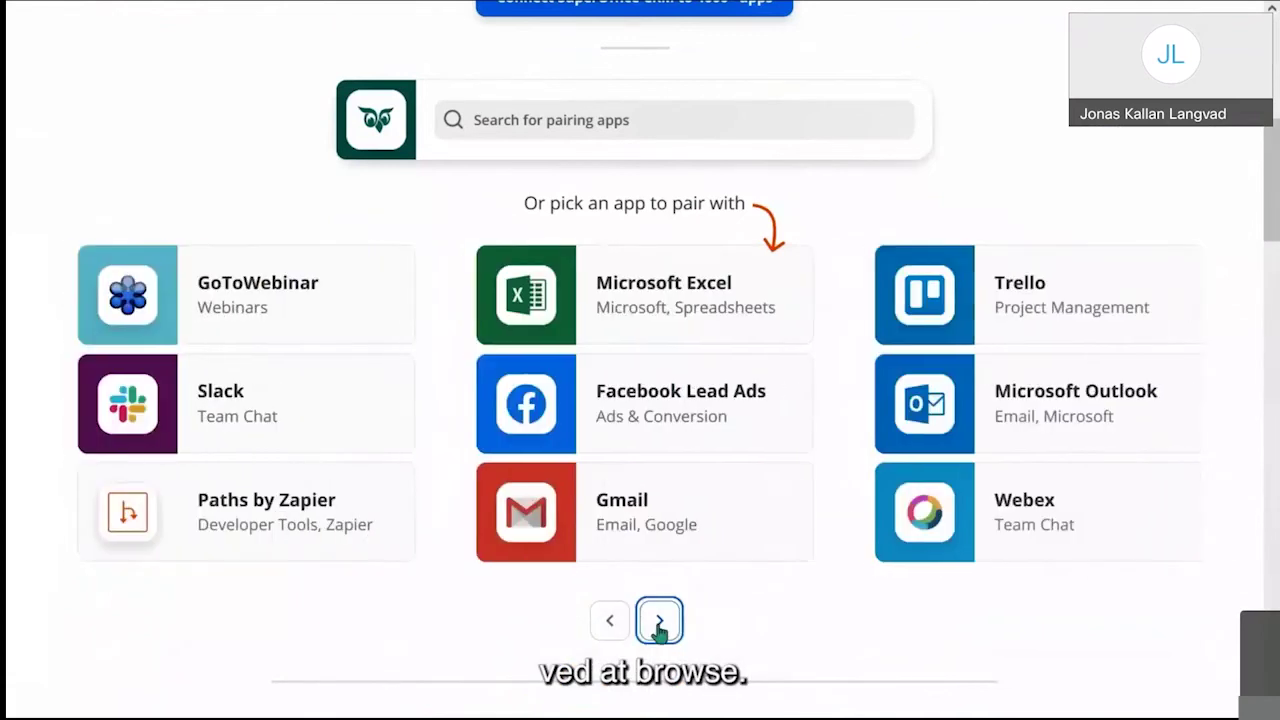
# Step: Scroll down to the popular SuperOffice CRM workflow templates, such as creating a Trello board
pyautogui.scroll(-1, 659, 545)
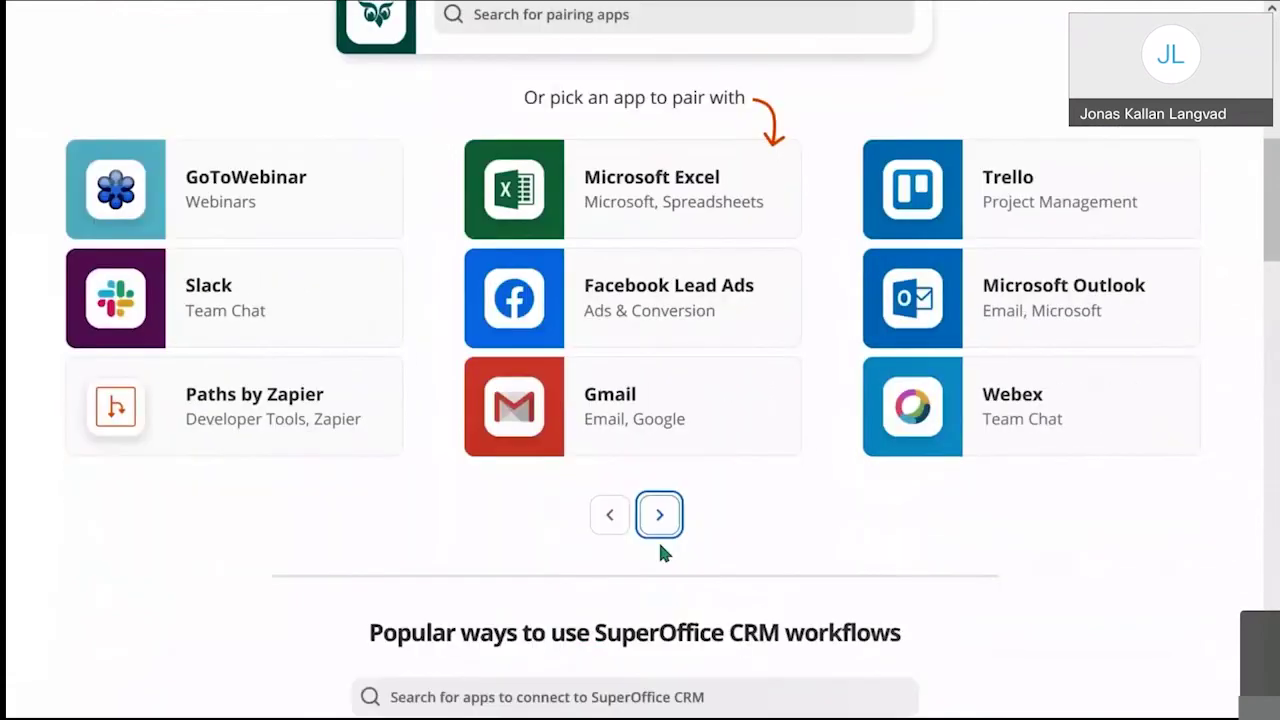
pyautogui.scroll(-4, 659, 548)
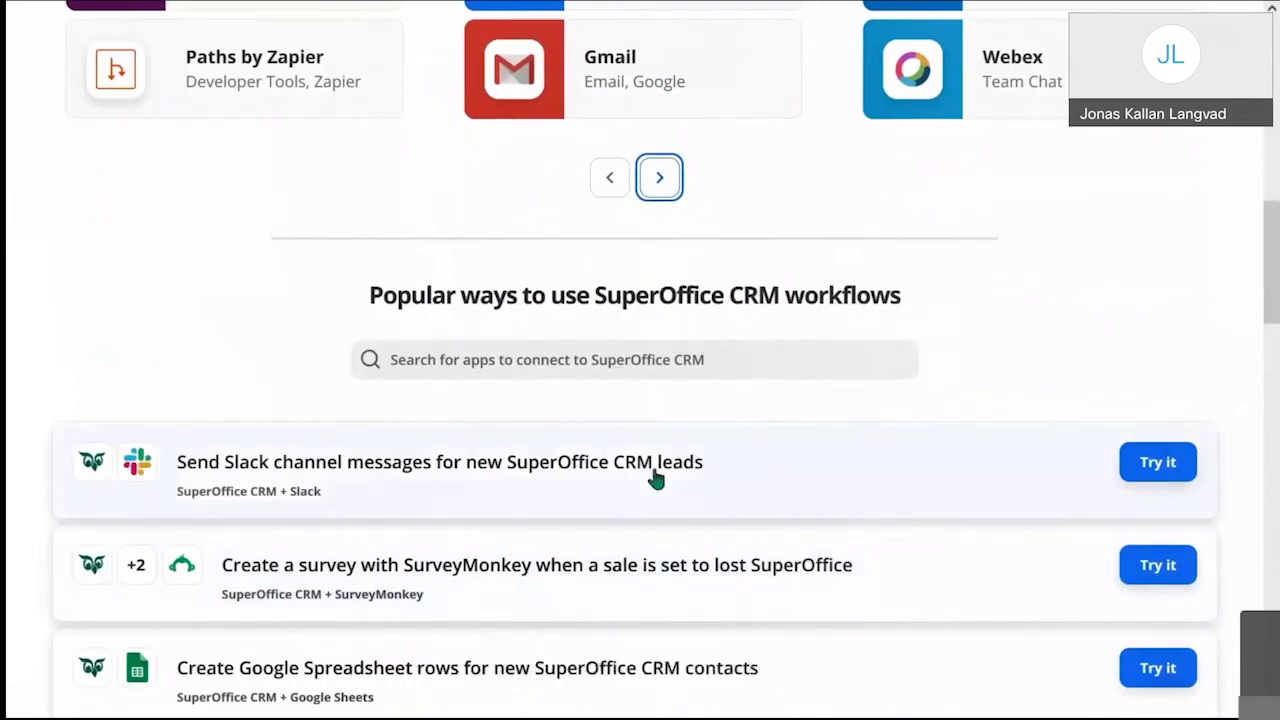
pyautogui.scroll(-1, 656, 478)
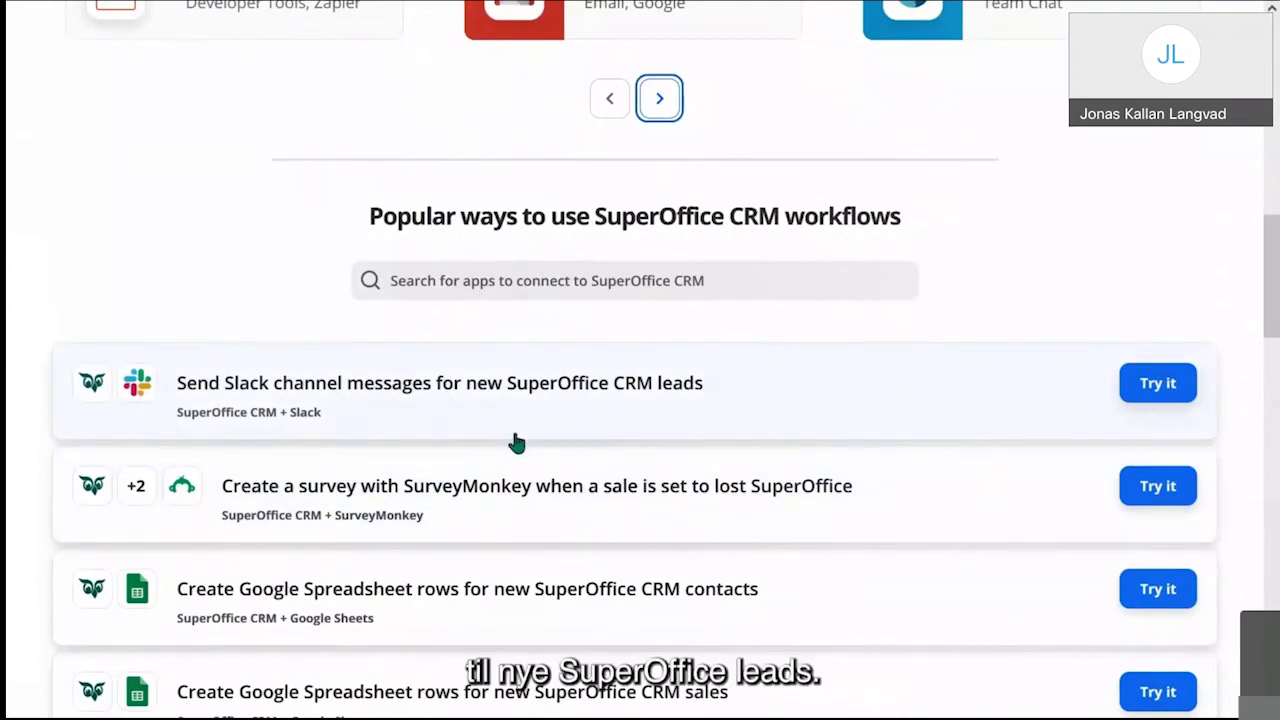
pyautogui.scroll(-3, 516, 442)
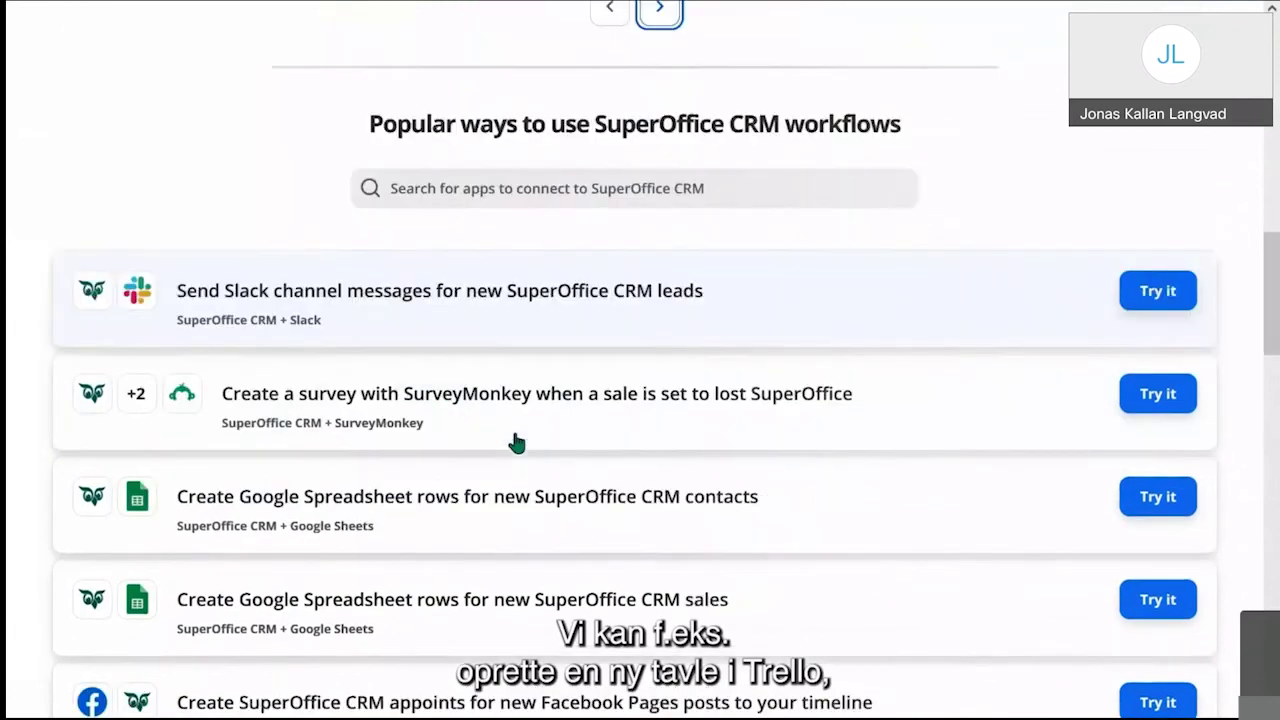
pyautogui.scroll(-1, 516, 442)
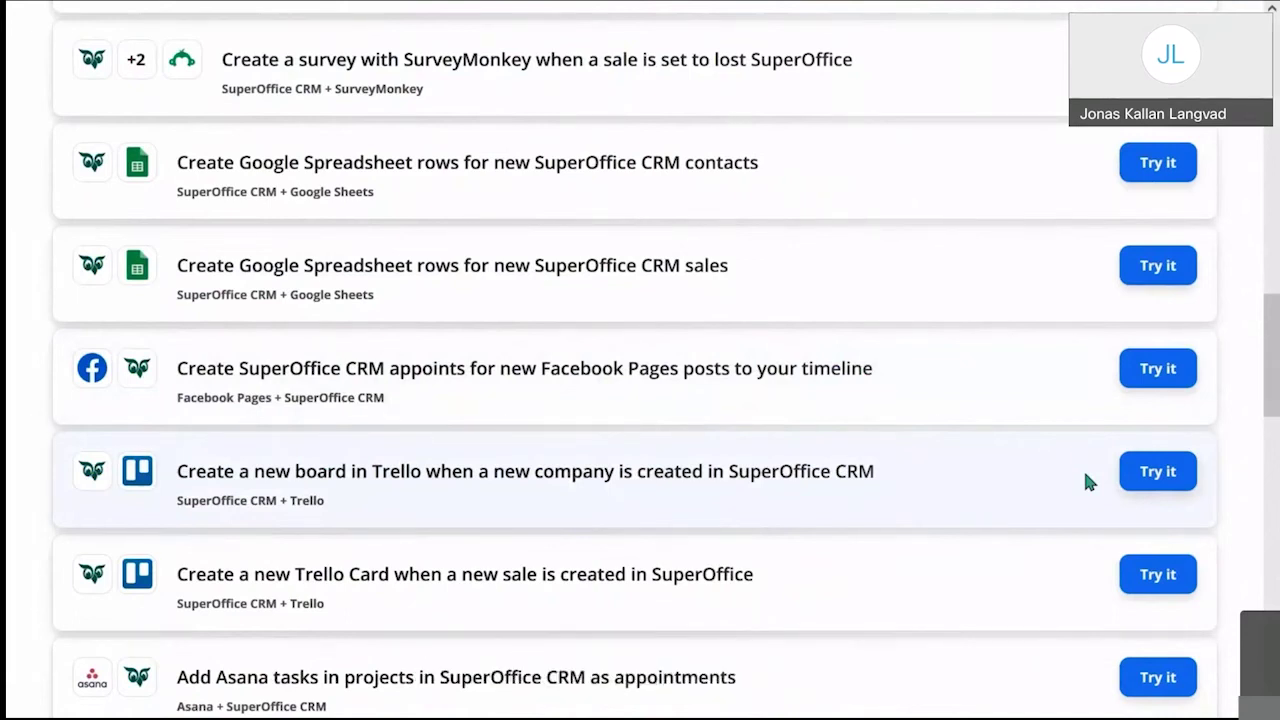
# Step: Load more SuperOffice CRM triggers and actions, revealing New Project, New Sale and Sale Changed
pyautogui.scroll(-5, 1088, 481)
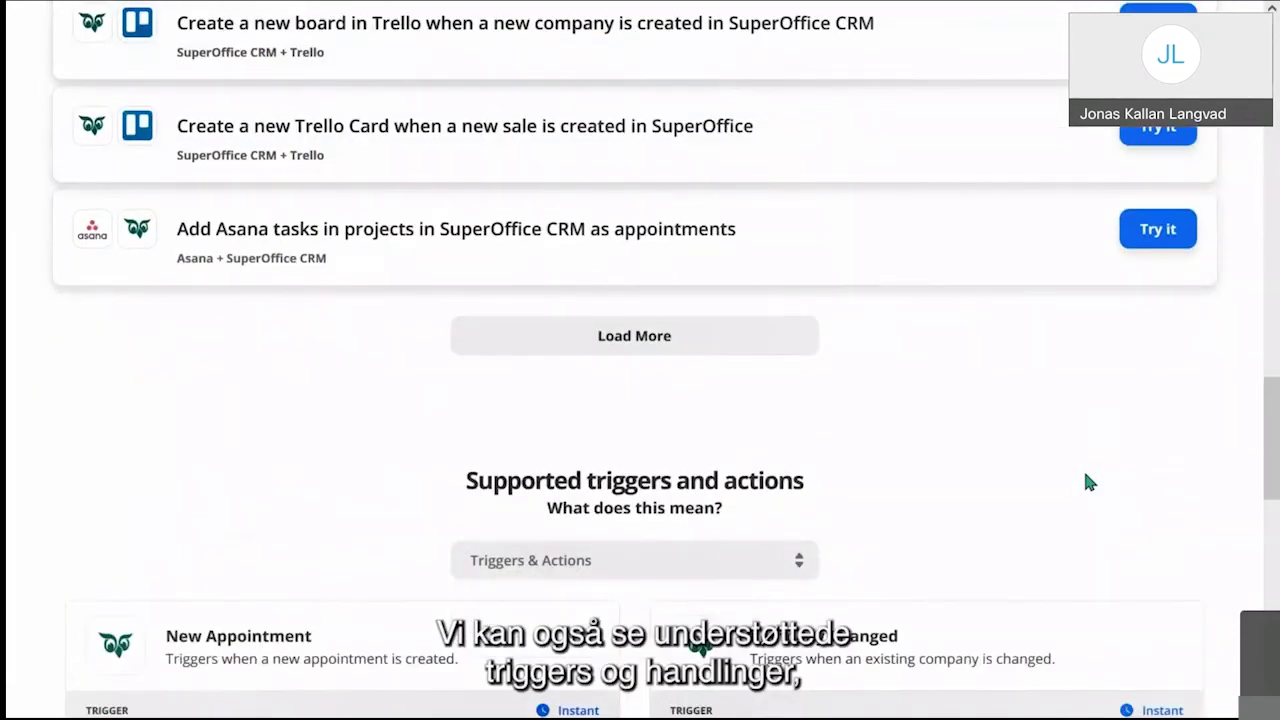
pyautogui.scroll(-1, 1088, 481)
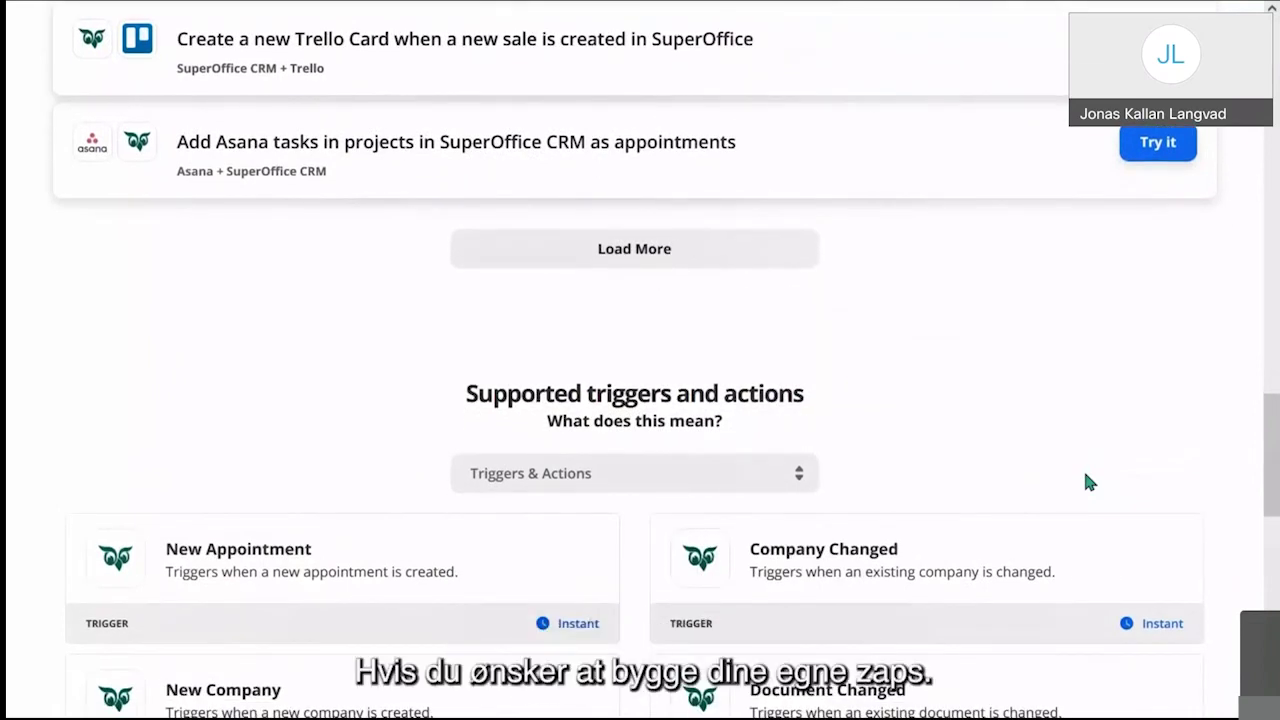
pyautogui.scroll(-2, 1088, 481)
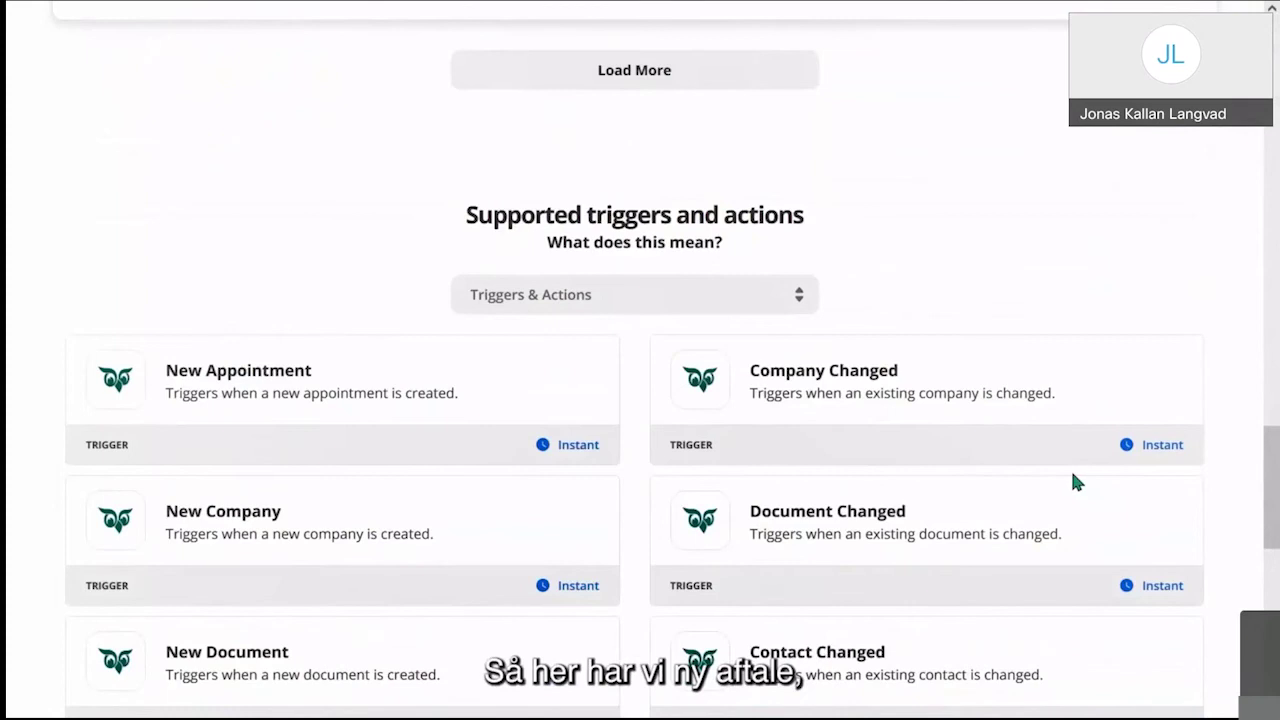
pyautogui.scroll(-2, 1074, 480)
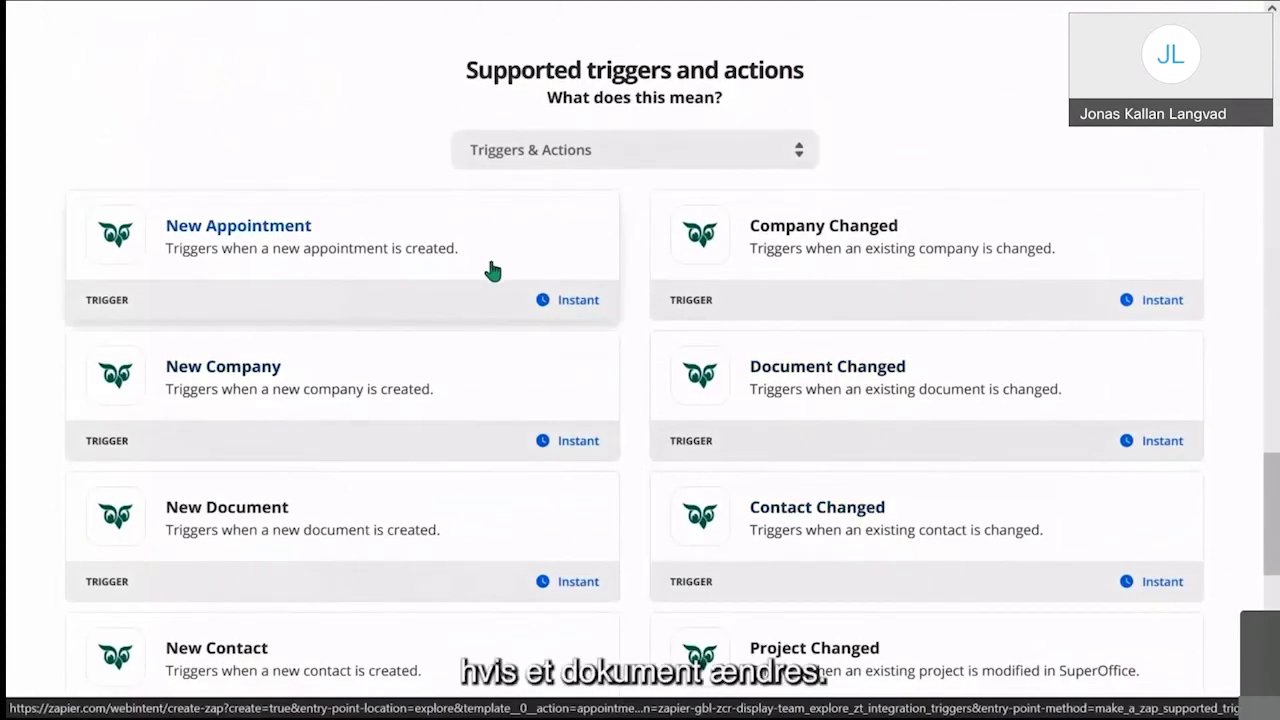
pyautogui.scroll(-1, 800, 430)
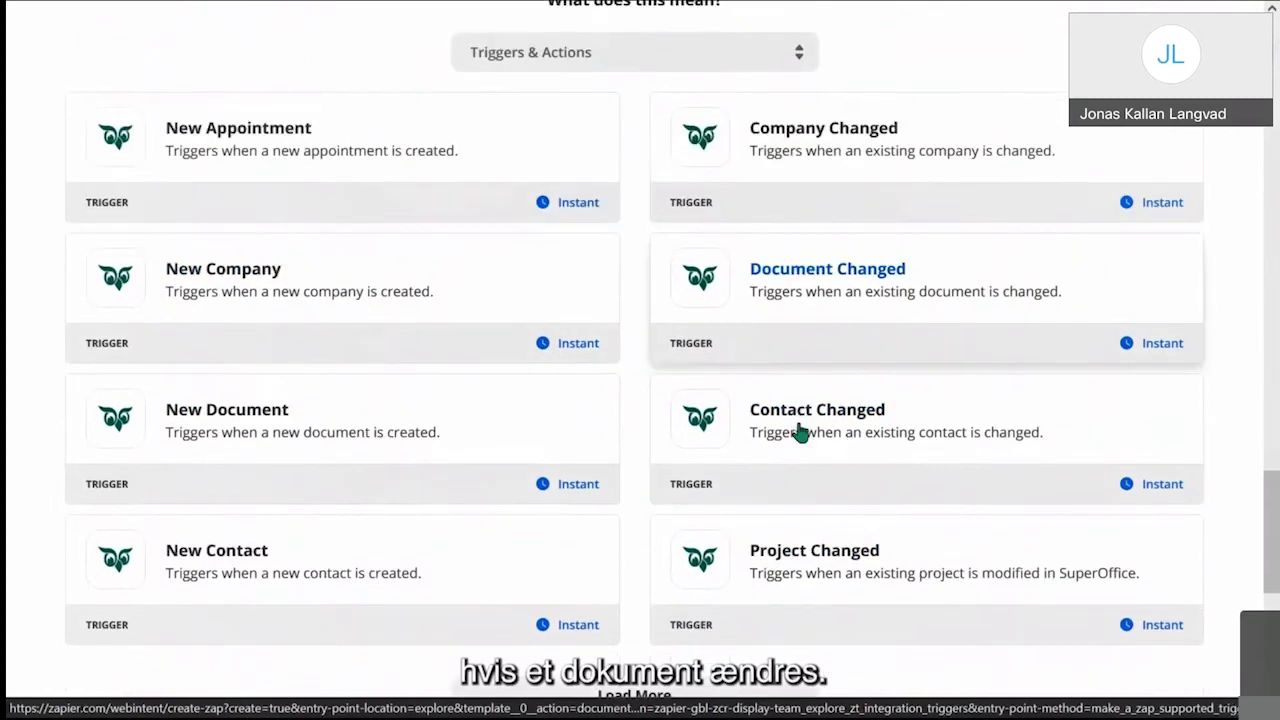
pyautogui.scroll(-2, 811, 332)
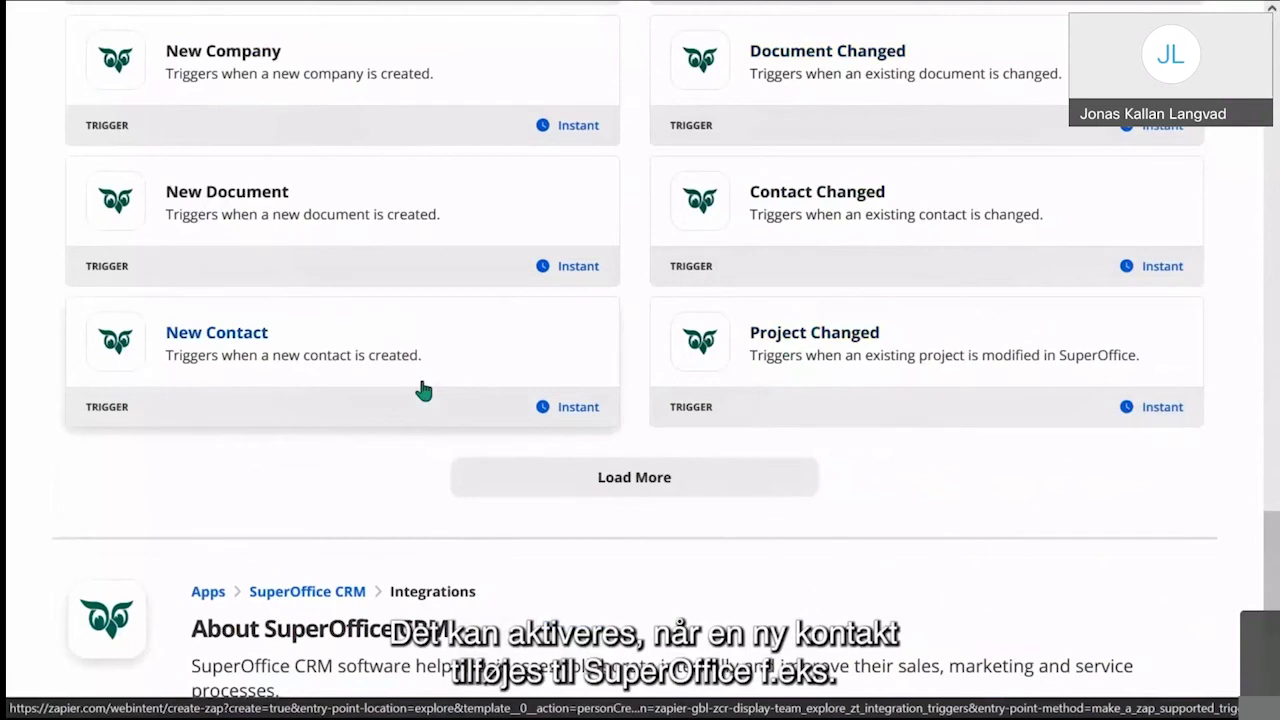
pyautogui.scroll(-3, 424, 390)
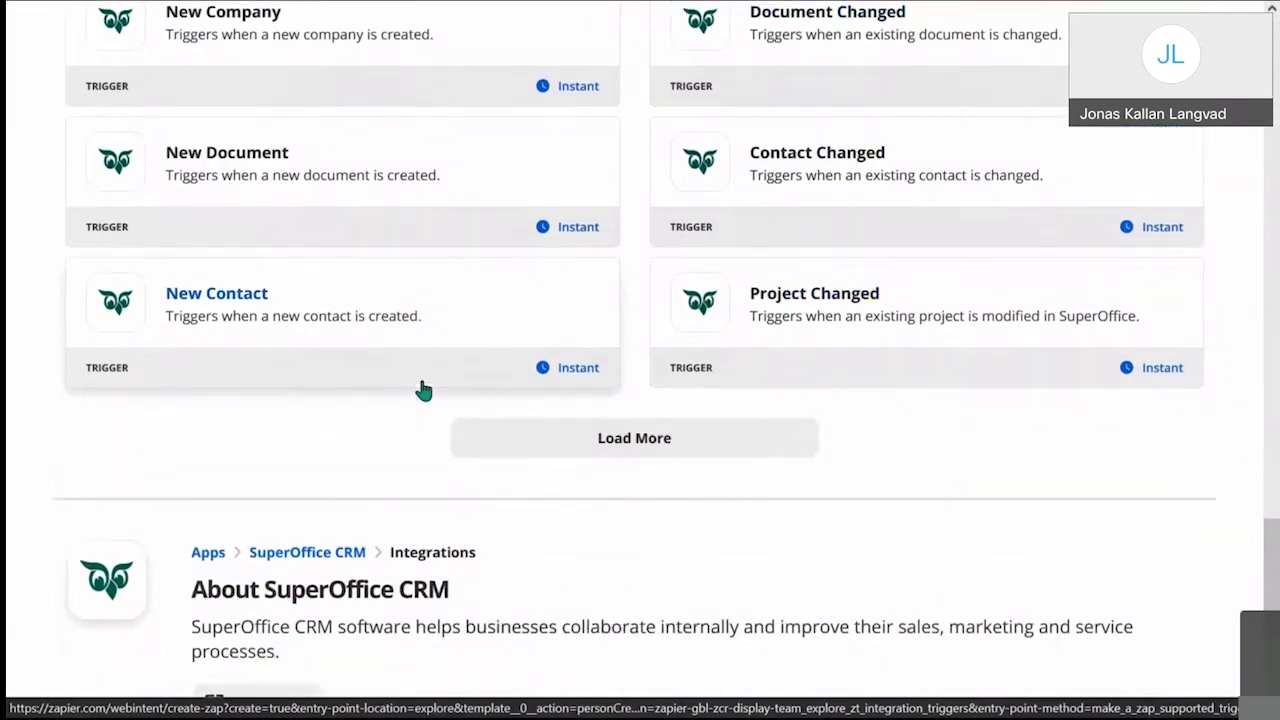
pyautogui.click(598, 194)
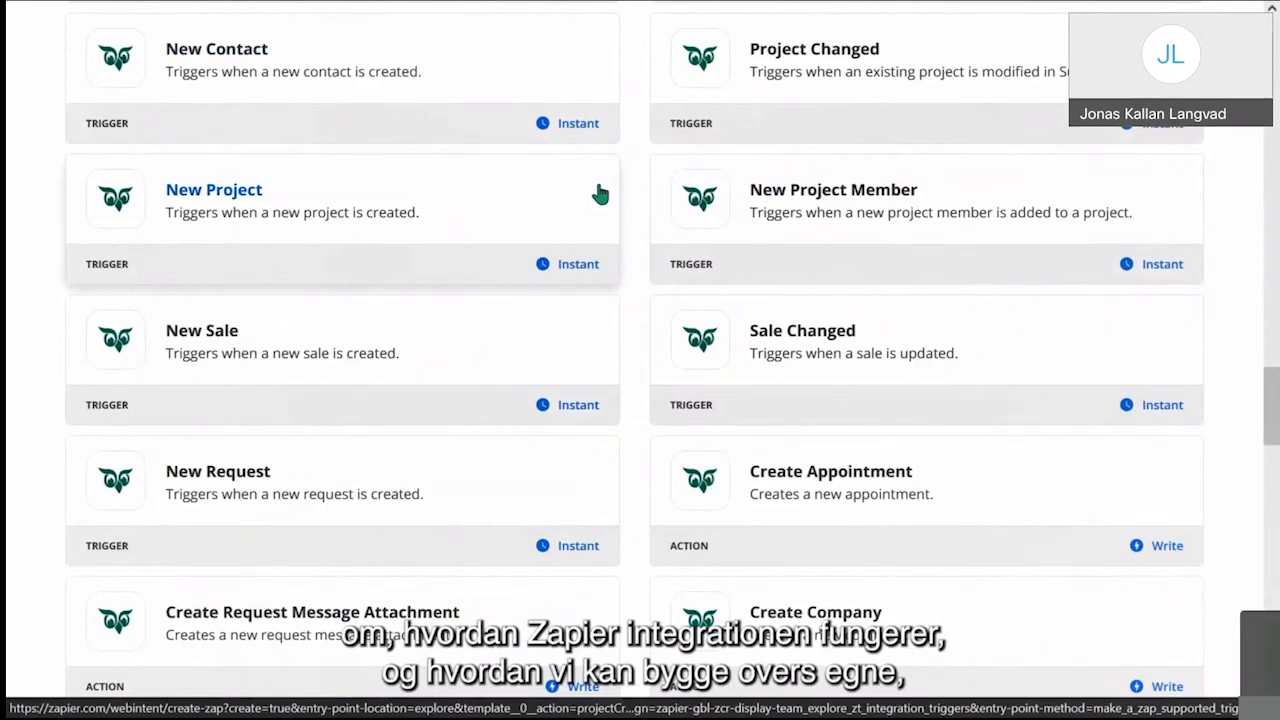
pyautogui.scroll(20, 600, 194)
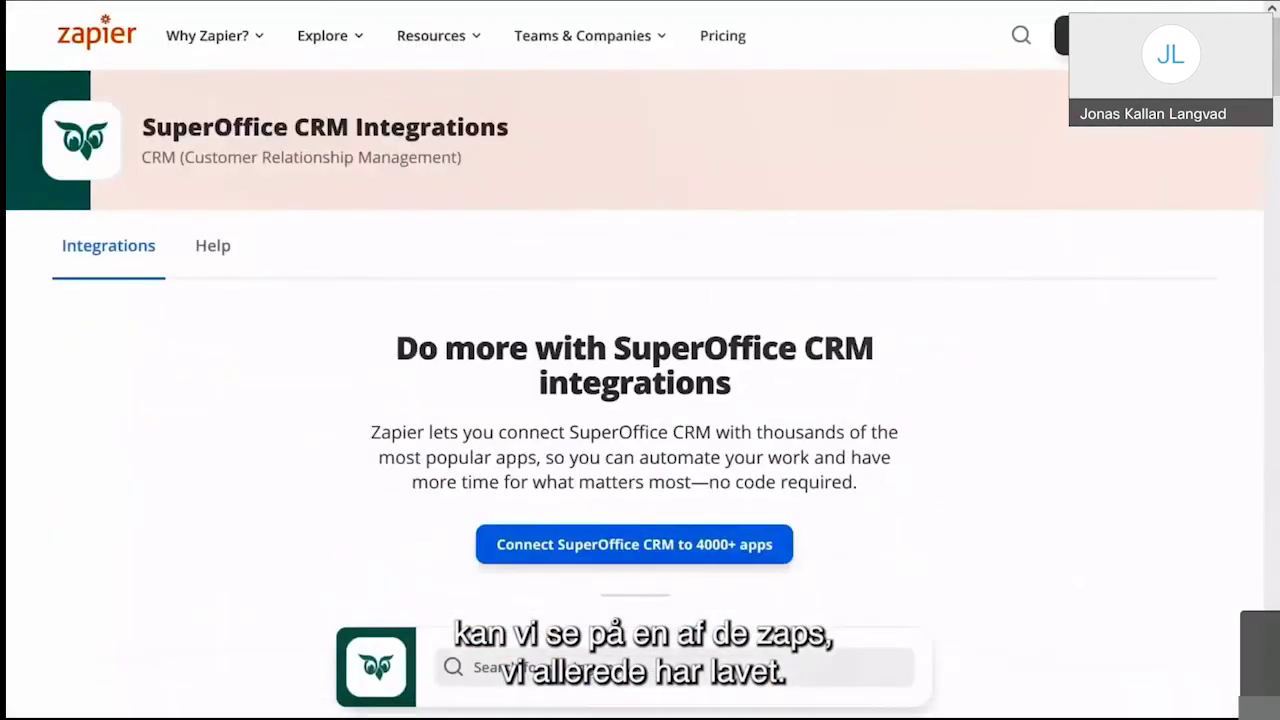
# Step: Open the 'Project sale' zap from the Home folder in the Zaps list
pyautogui.click(1062, 35)
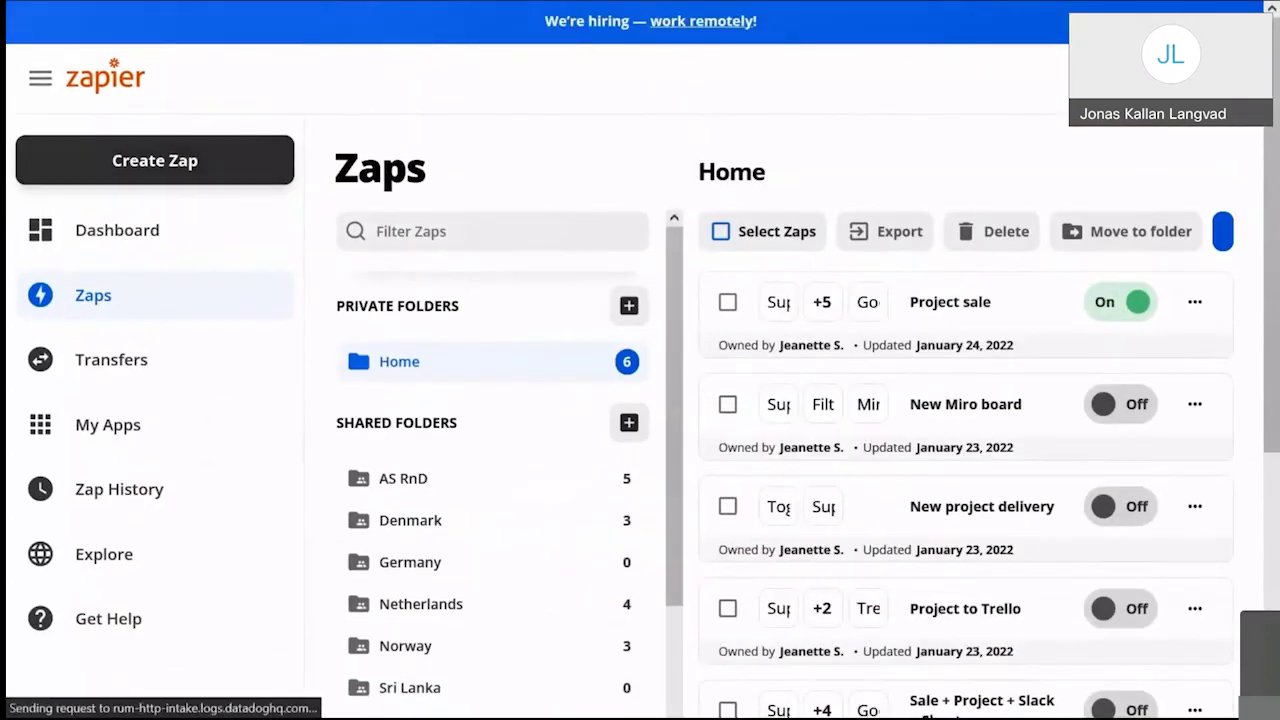
pyautogui.scroll(-3, 1035, 143)
pyautogui.scroll(-3, 1006, 382)
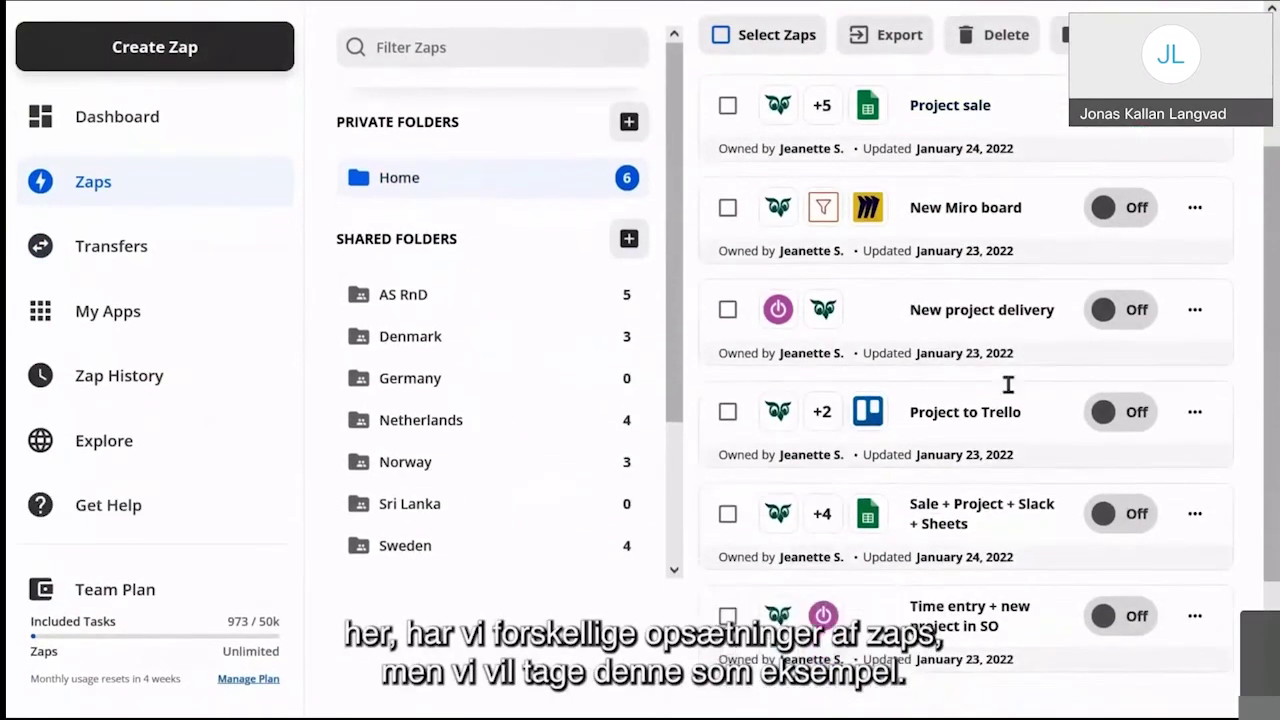
pyautogui.scroll(6, 1014, 394)
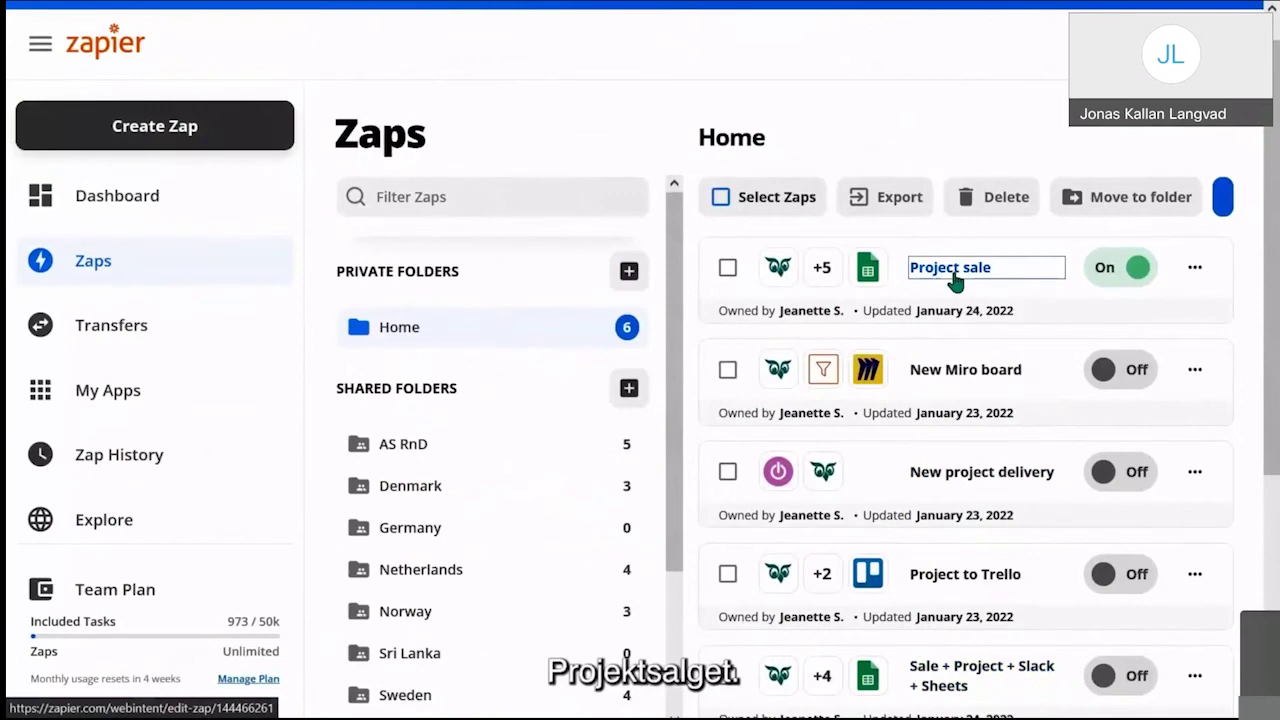
pyautogui.click(952, 270)
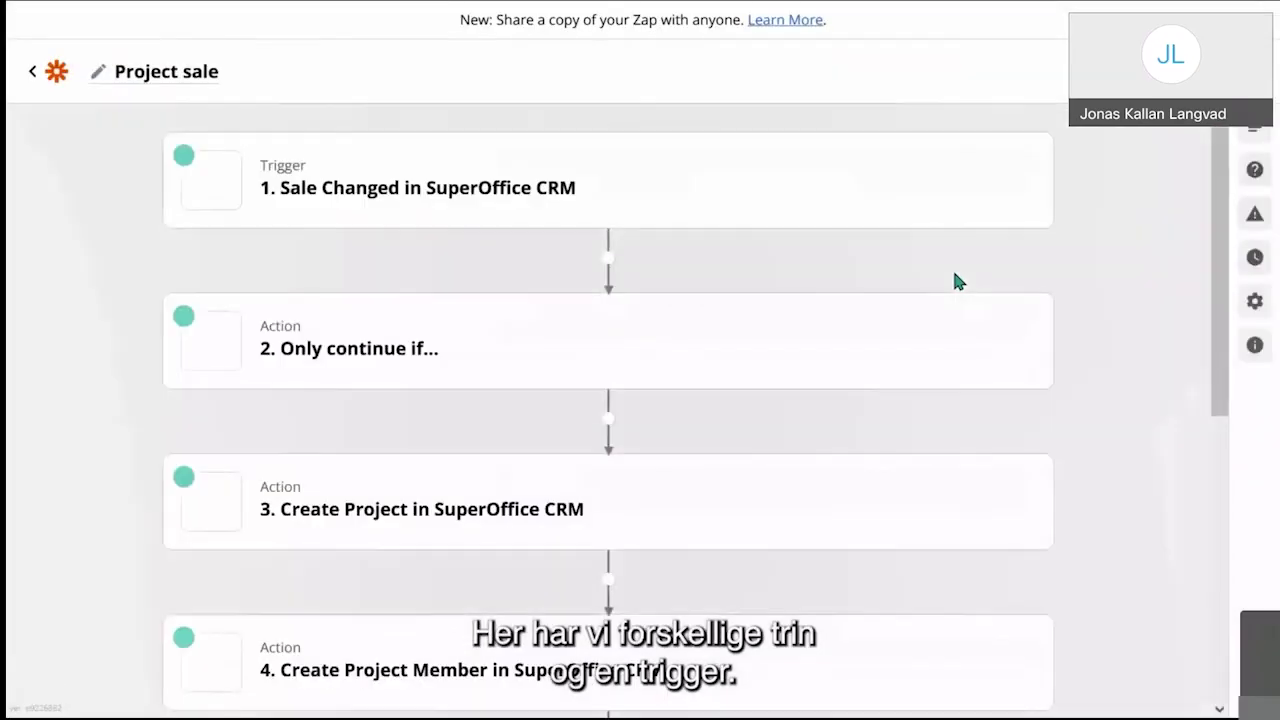
# Step: Expand the Sale Changed trigger's setup, showing it fires when sale status changes to Sold
pyautogui.click(583, 194)
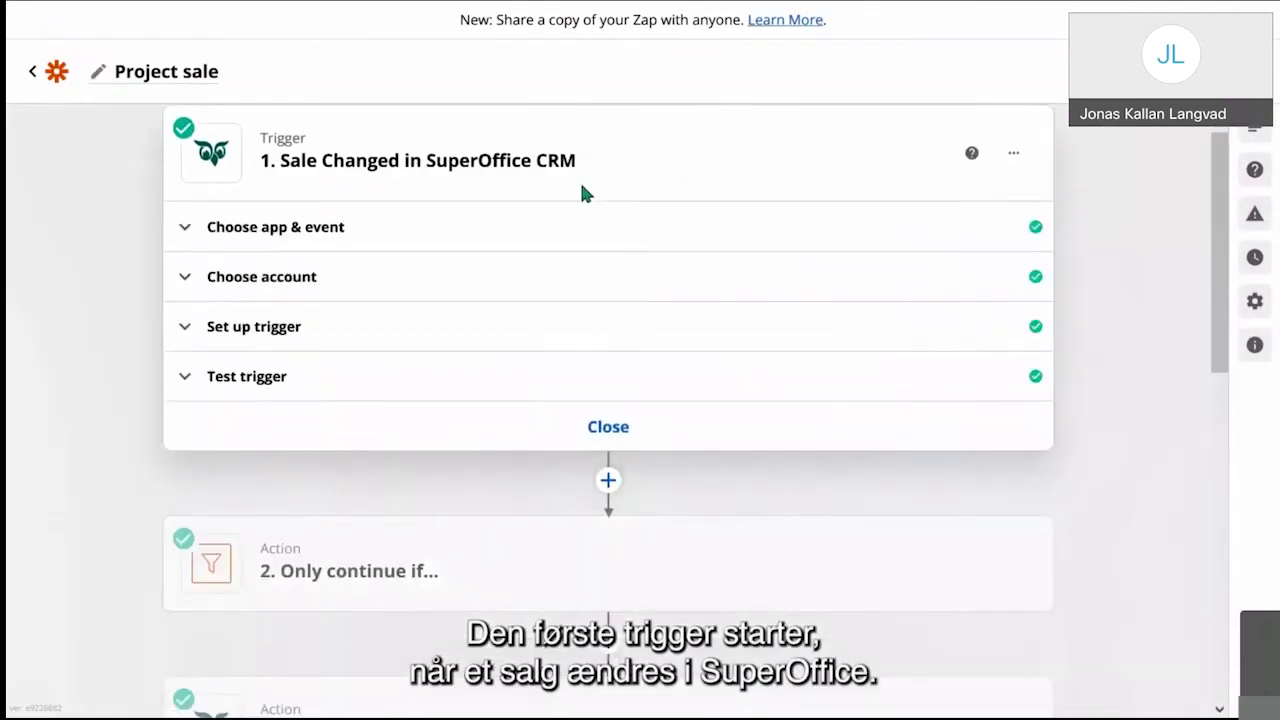
pyautogui.click(421, 345)
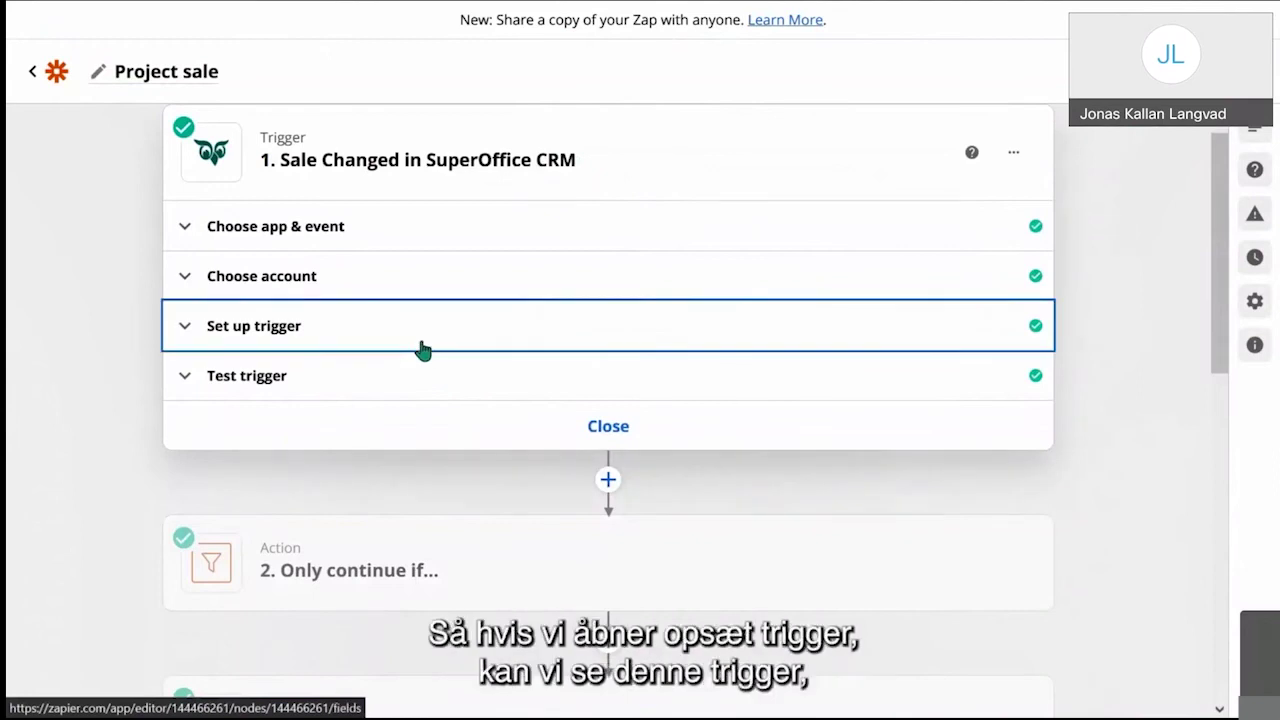
pyautogui.click(309, 334)
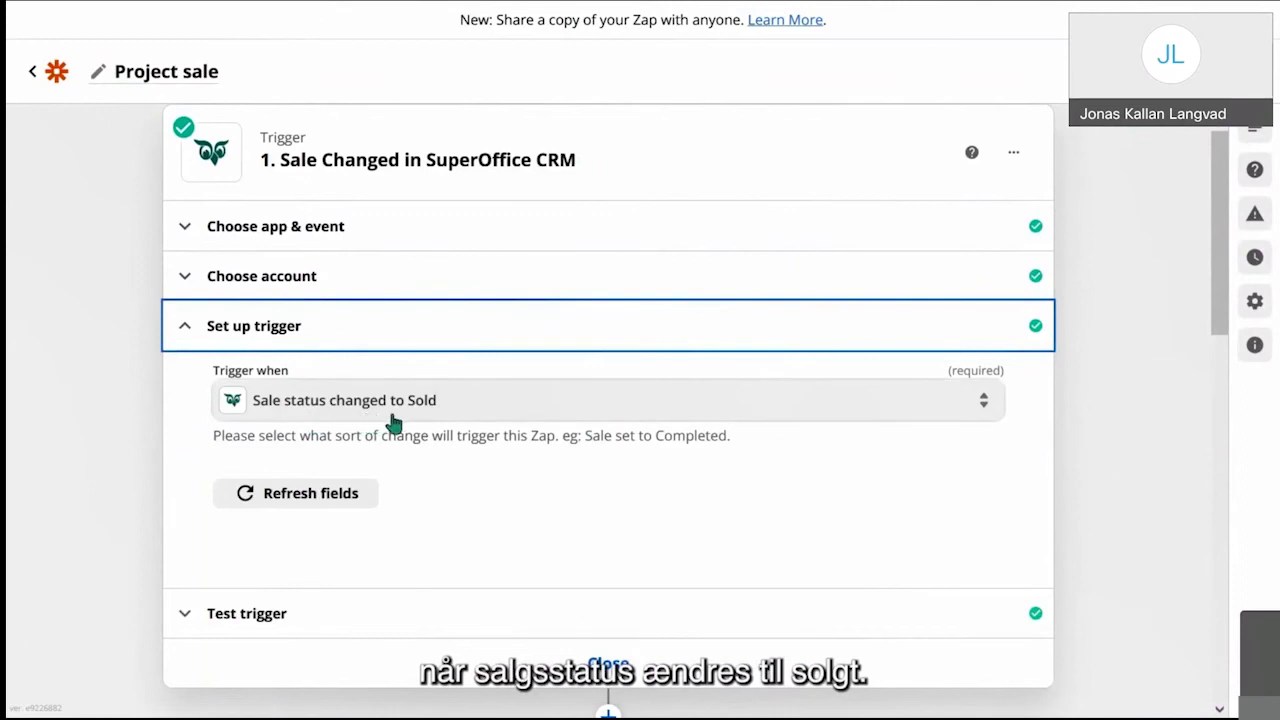
# Step: Scroll down to step 2 and open the Only continue if filter step
pyautogui.scroll(-2, 408, 425)
pyautogui.scroll(-1, 408, 425)
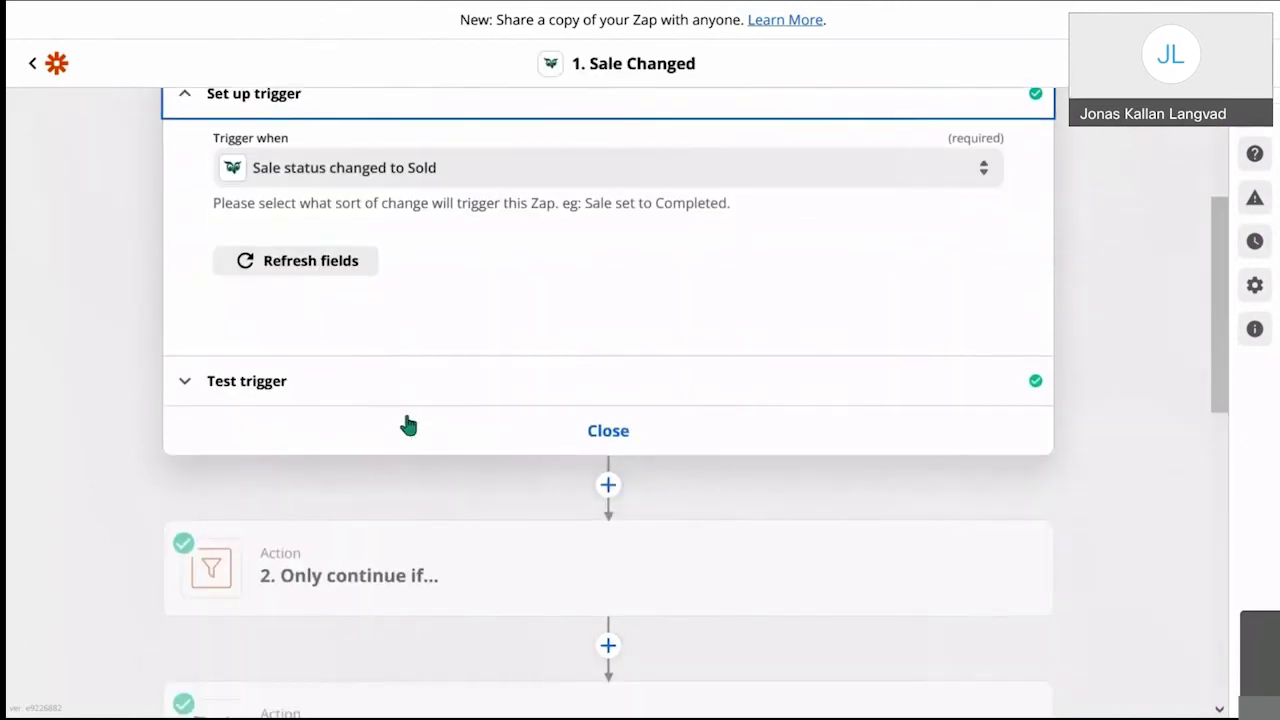
pyautogui.scroll(-3, 408, 425)
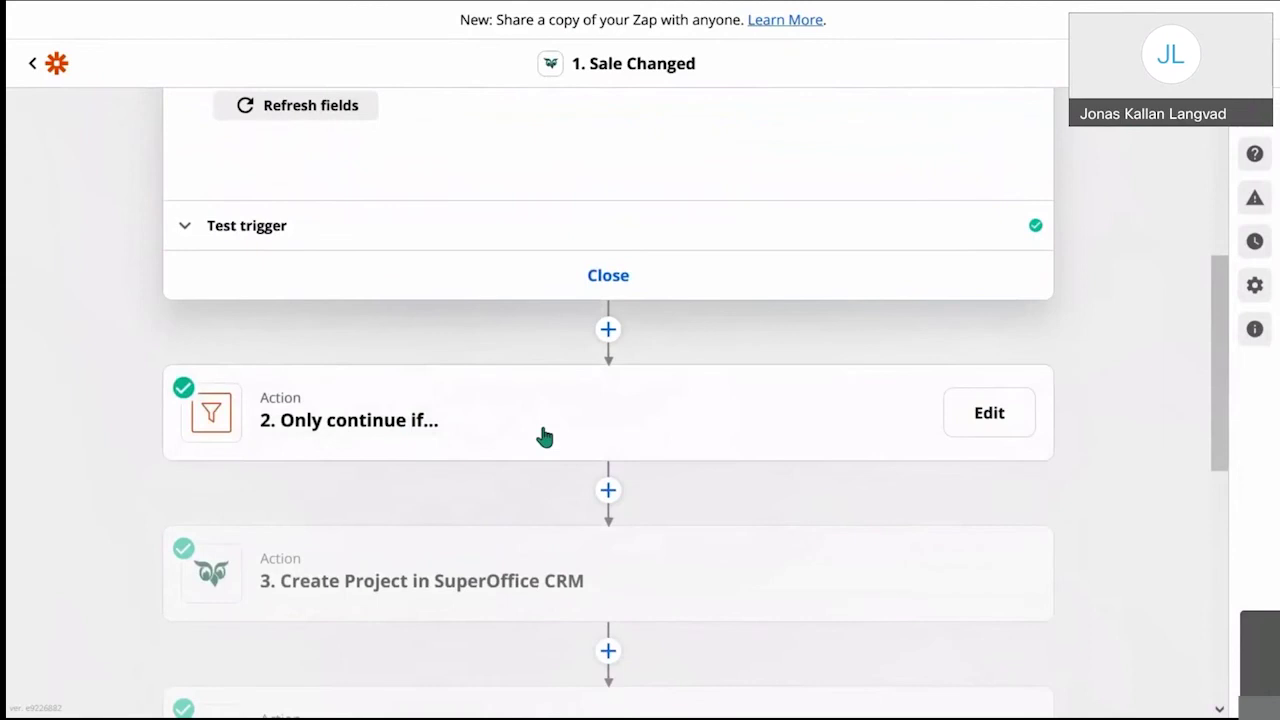
pyautogui.click(525, 437)
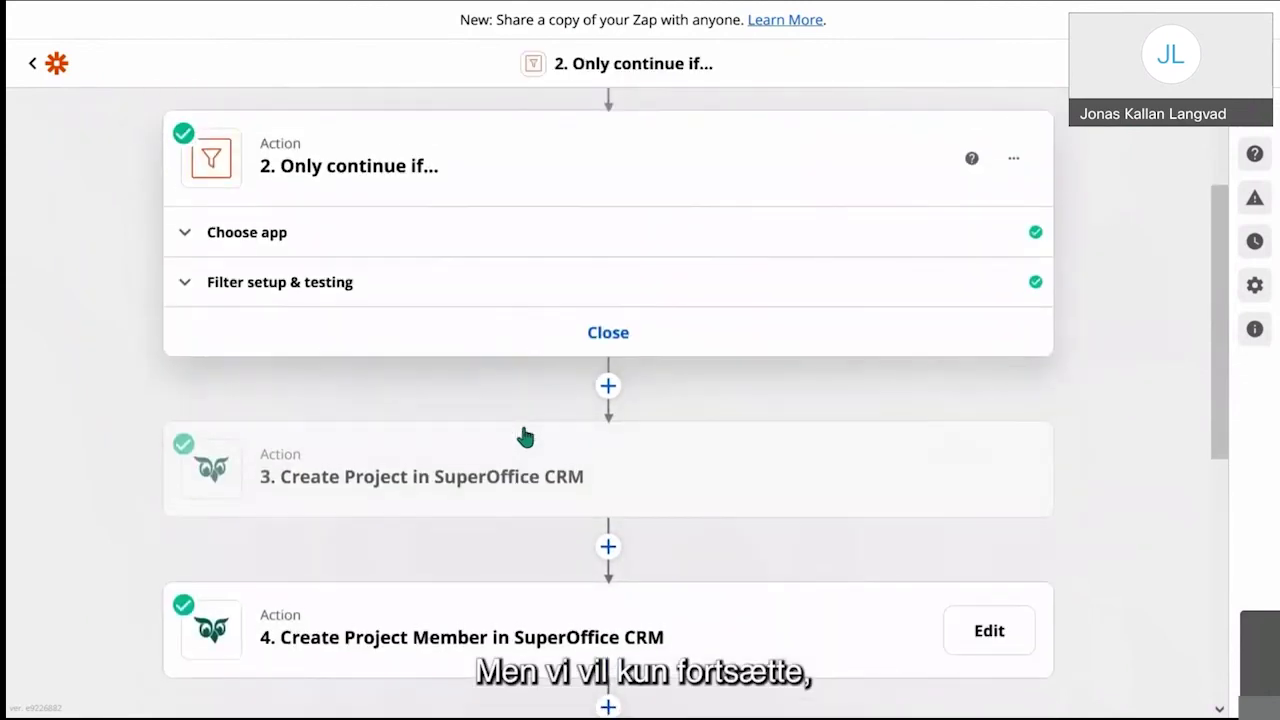
# Step: Expand the filter condition: continue only if Sale type (Text) contains Framework agreement
pyautogui.click(440, 280)
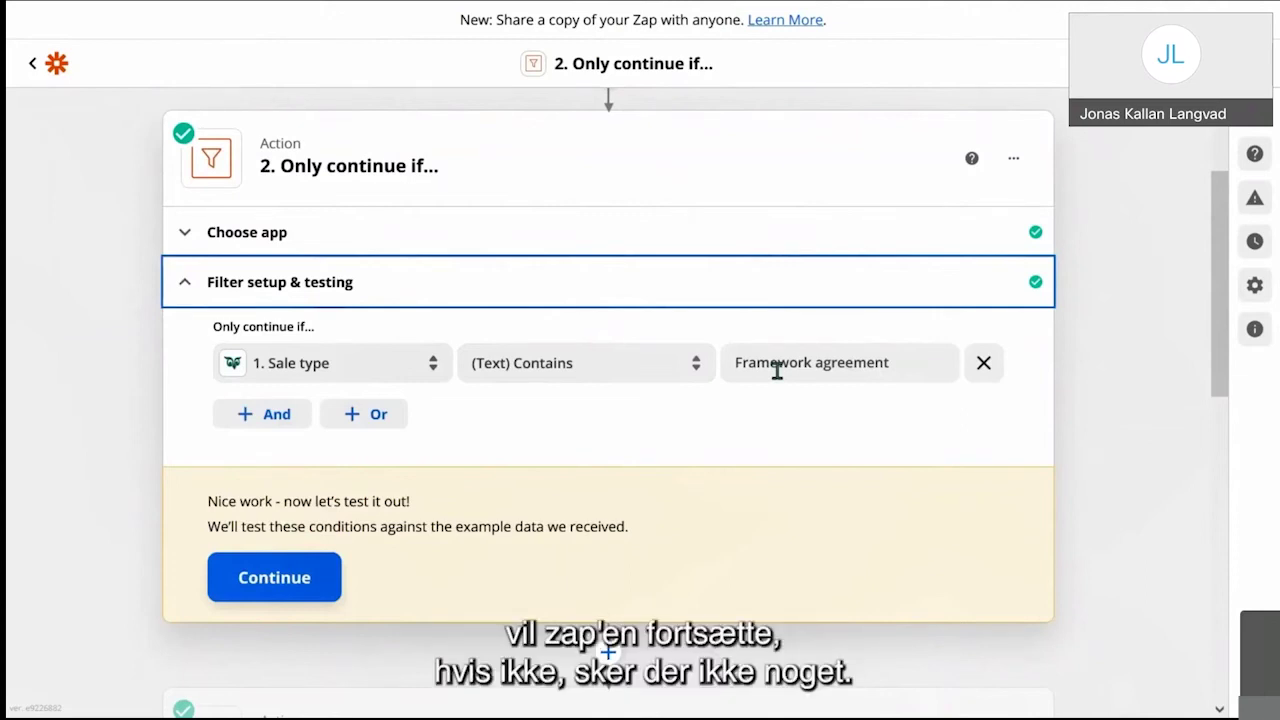
pyautogui.scroll(-5, 777, 368)
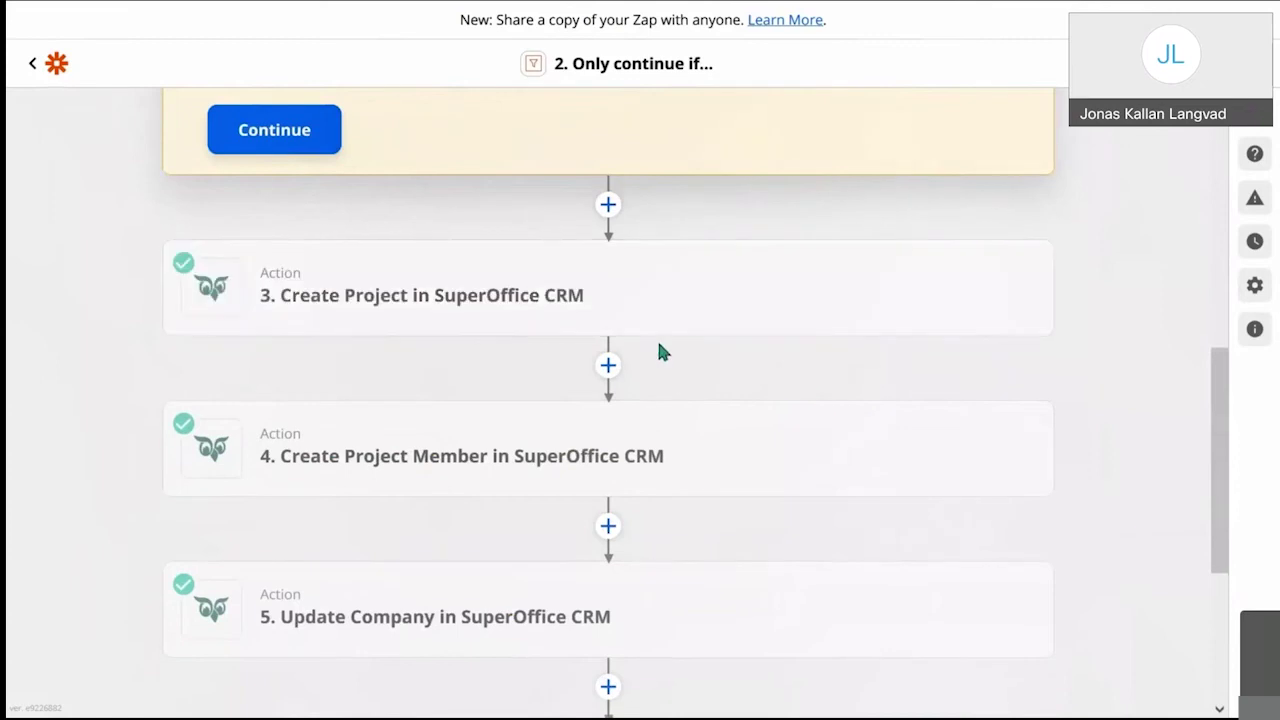
# Step: Review Create Project's title, owner, type, status, end date and Value mappings (Amount 25000000, NOK)
pyautogui.click(612, 317)
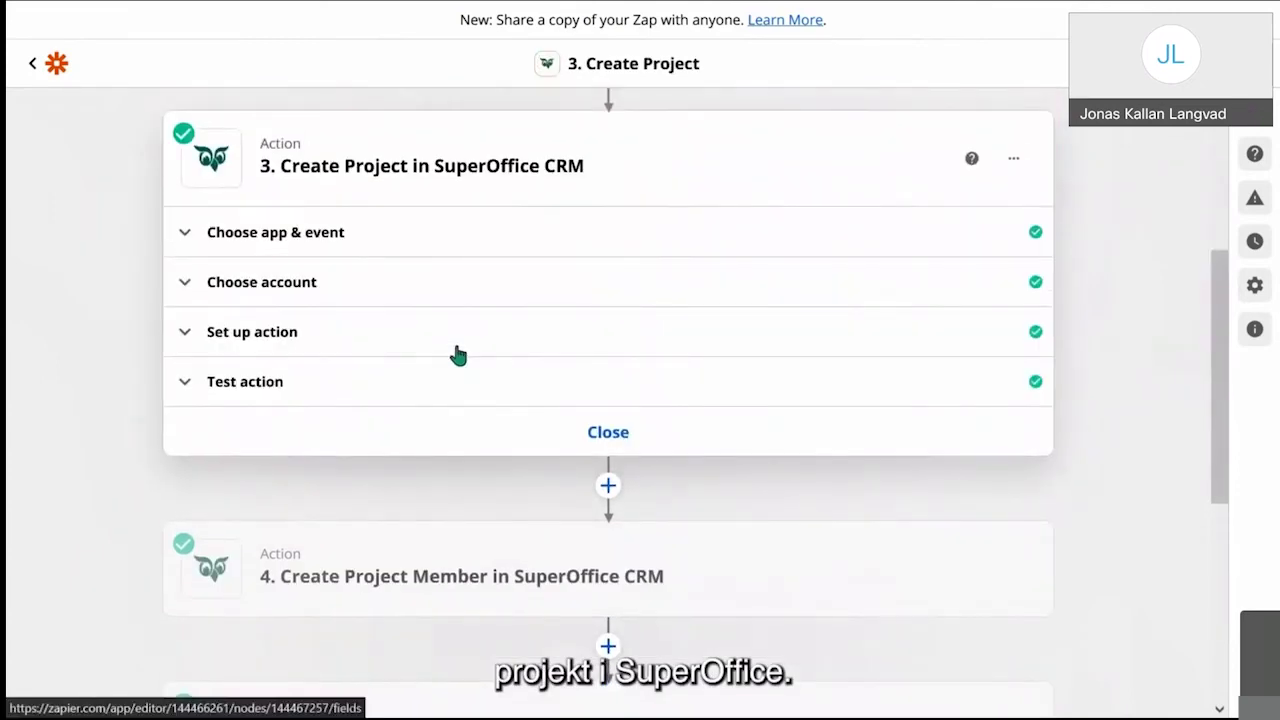
pyautogui.click(458, 354)
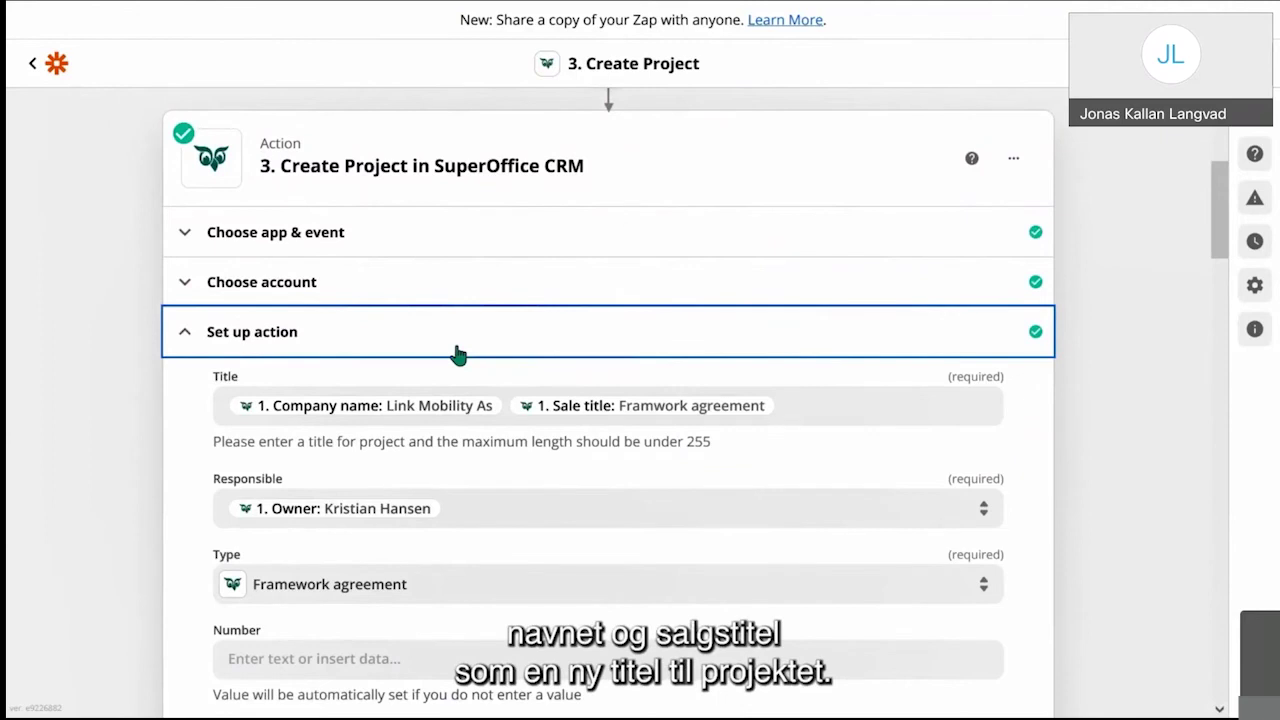
pyautogui.scroll(-1, 457, 354)
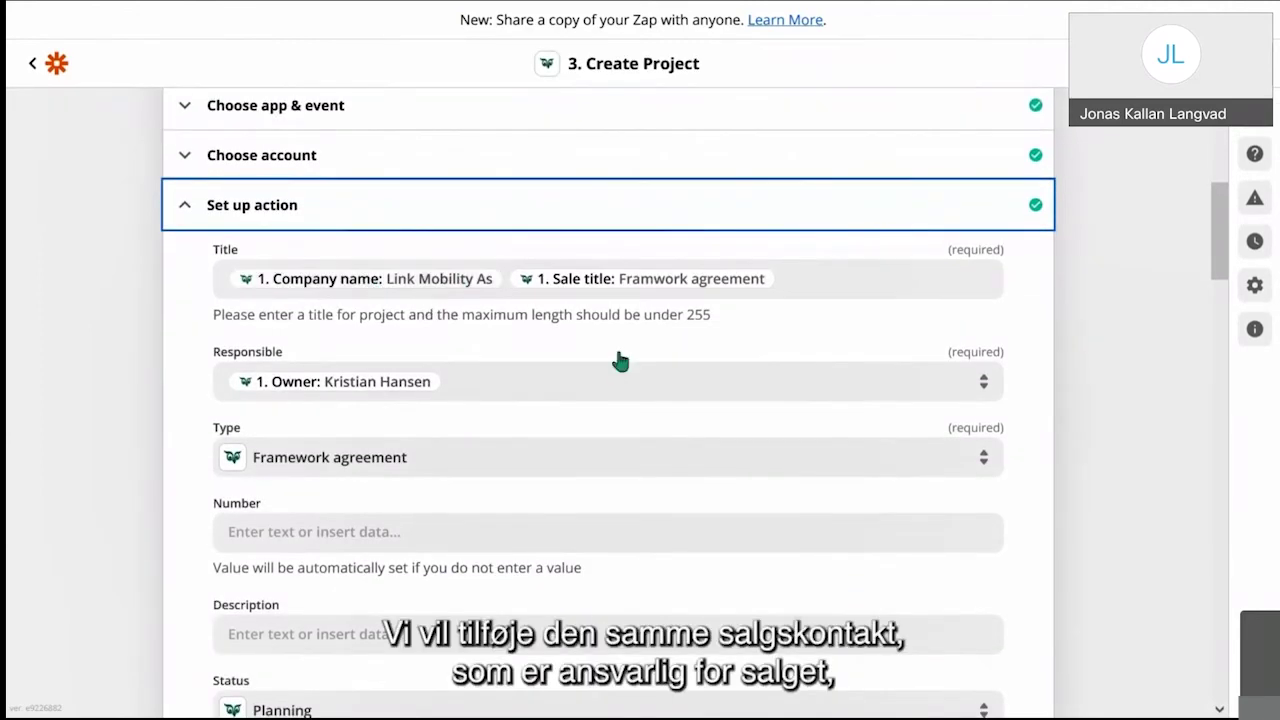
pyautogui.scroll(-1, 628, 290)
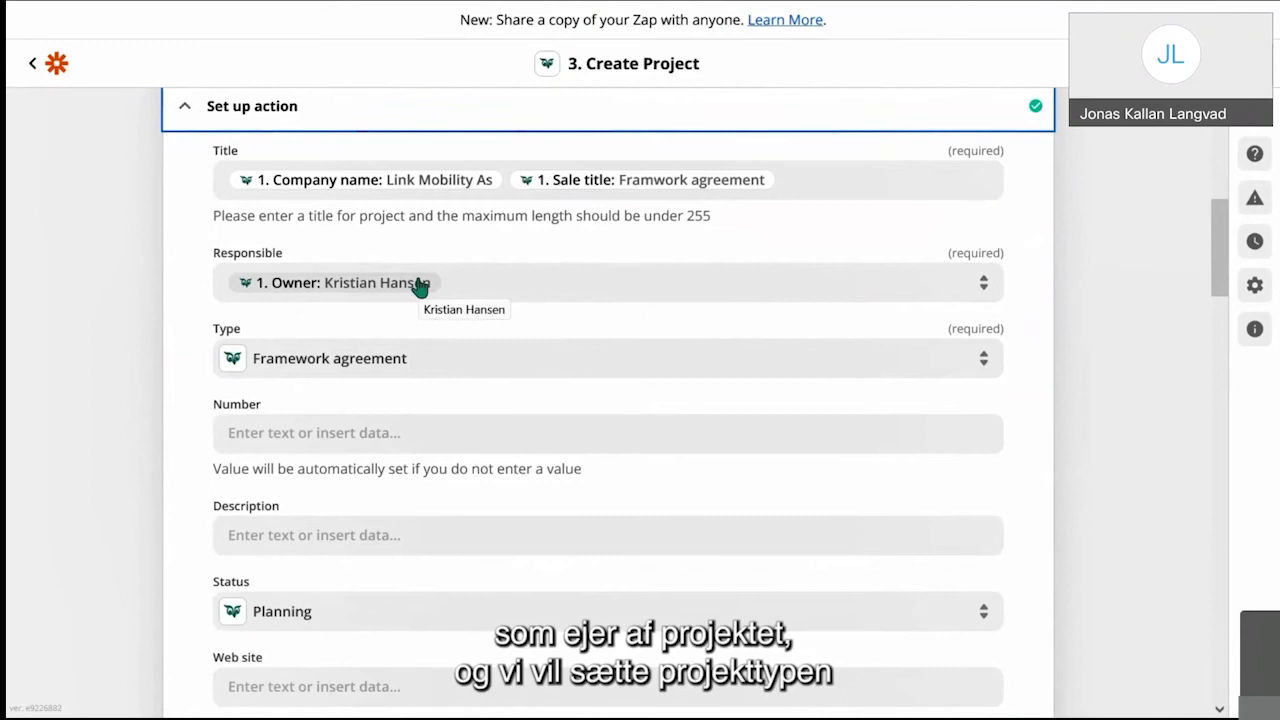
pyautogui.scroll(-1, 534, 378)
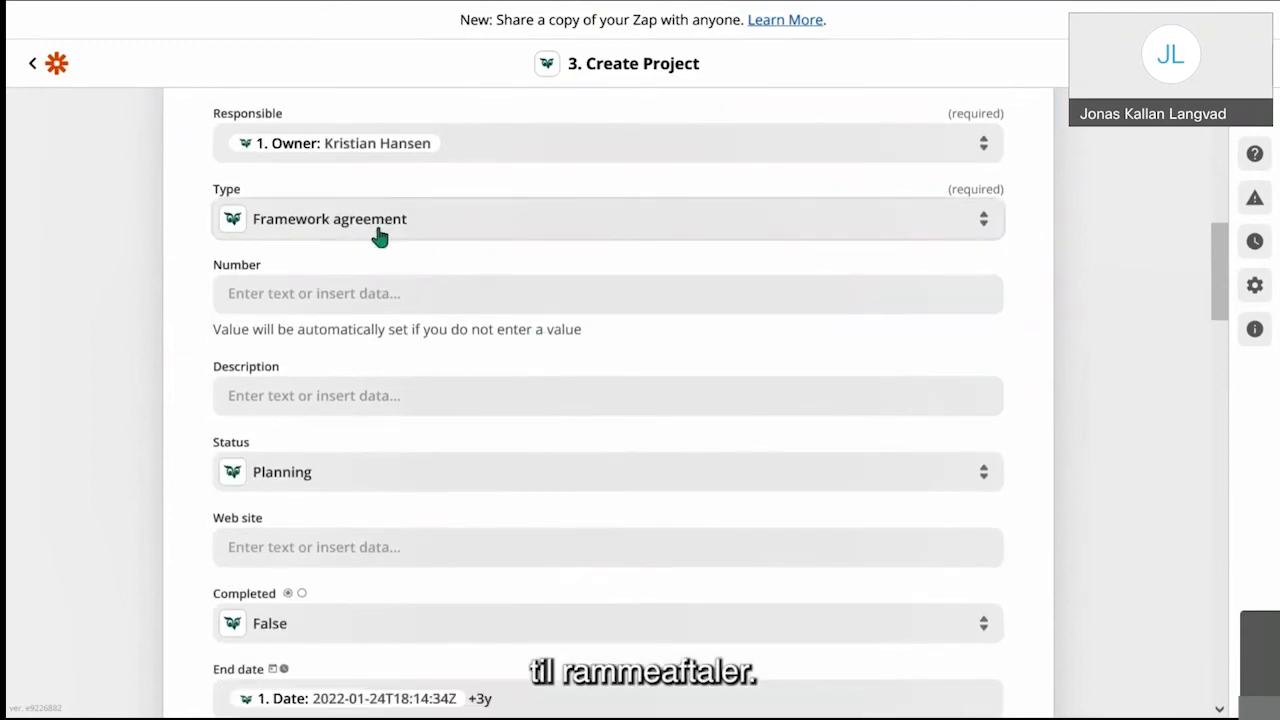
pyautogui.scroll(-1, 463, 460)
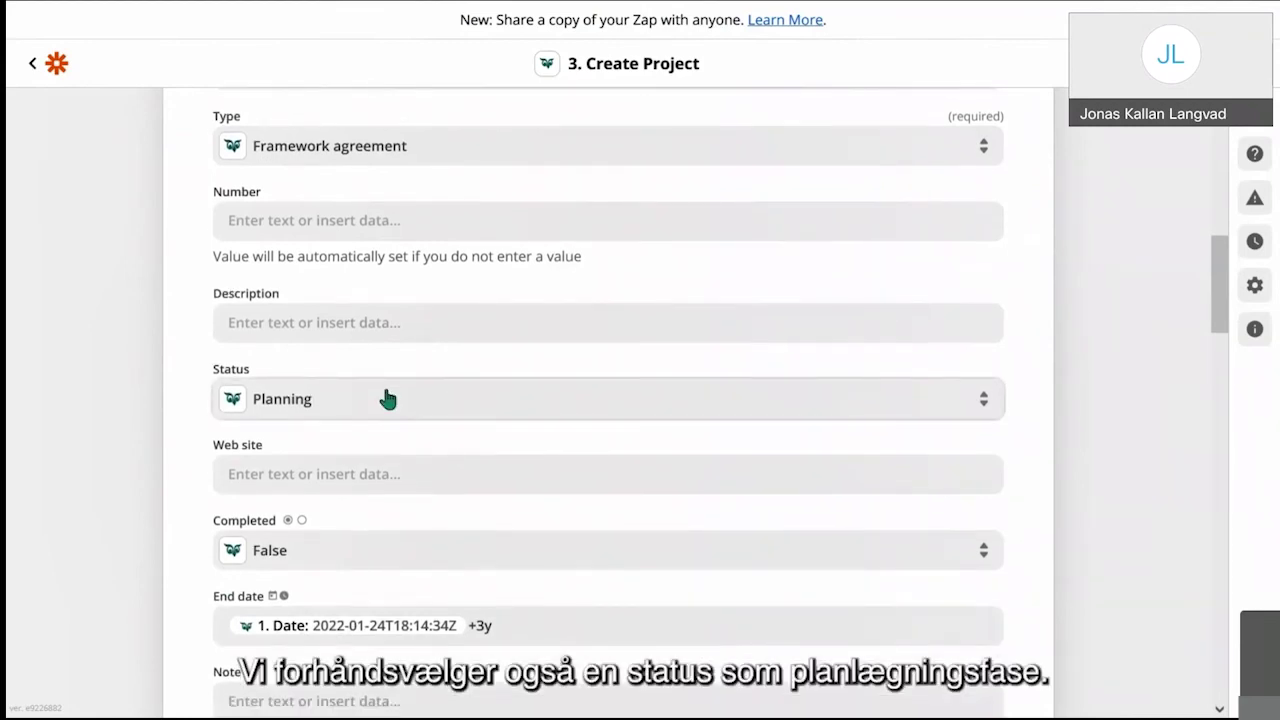
pyautogui.scroll(-3, 388, 399)
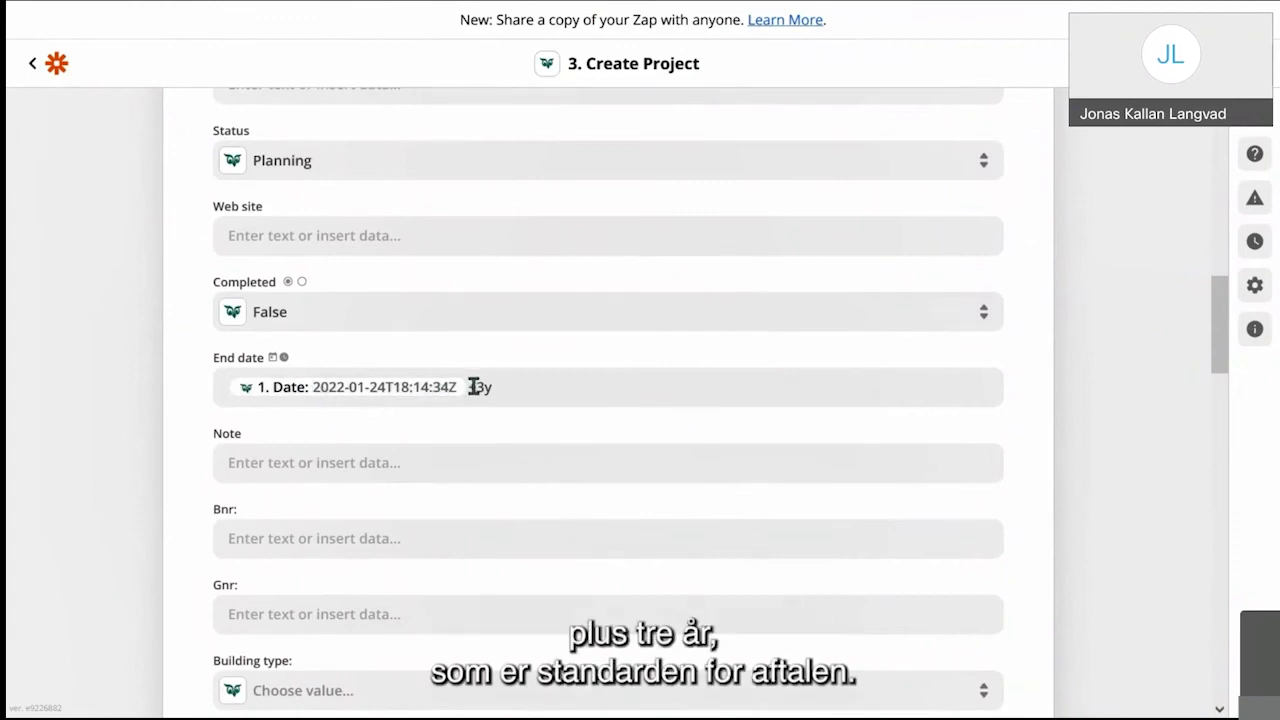
pyautogui.scroll(-2, 474, 387)
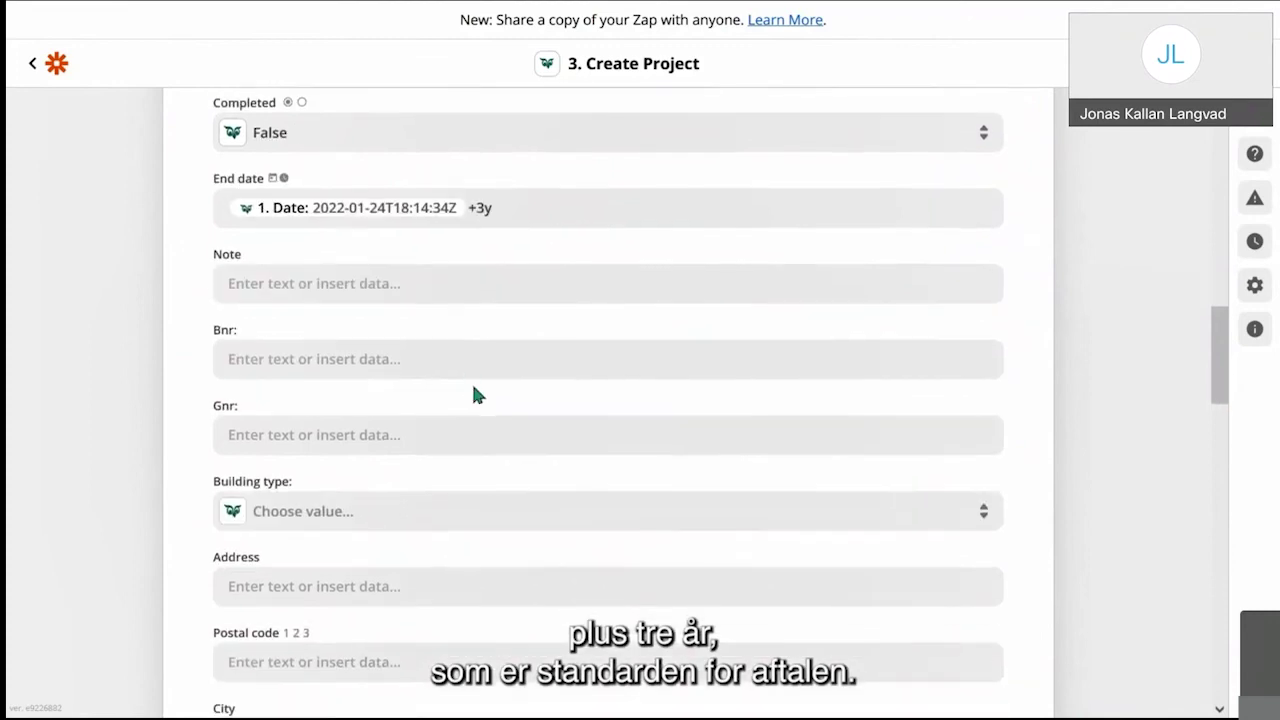
pyautogui.scroll(-3, 474, 391)
pyautogui.scroll(-3, 474, 390)
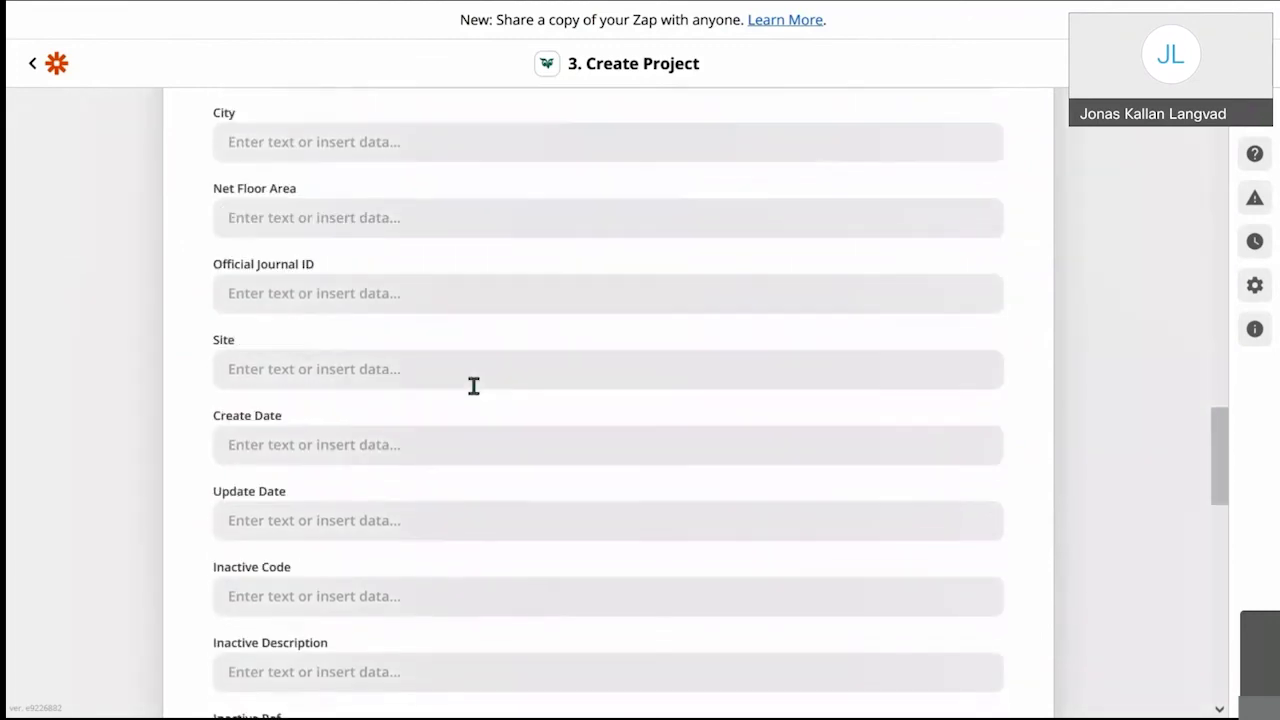
pyautogui.scroll(-3, 474, 390)
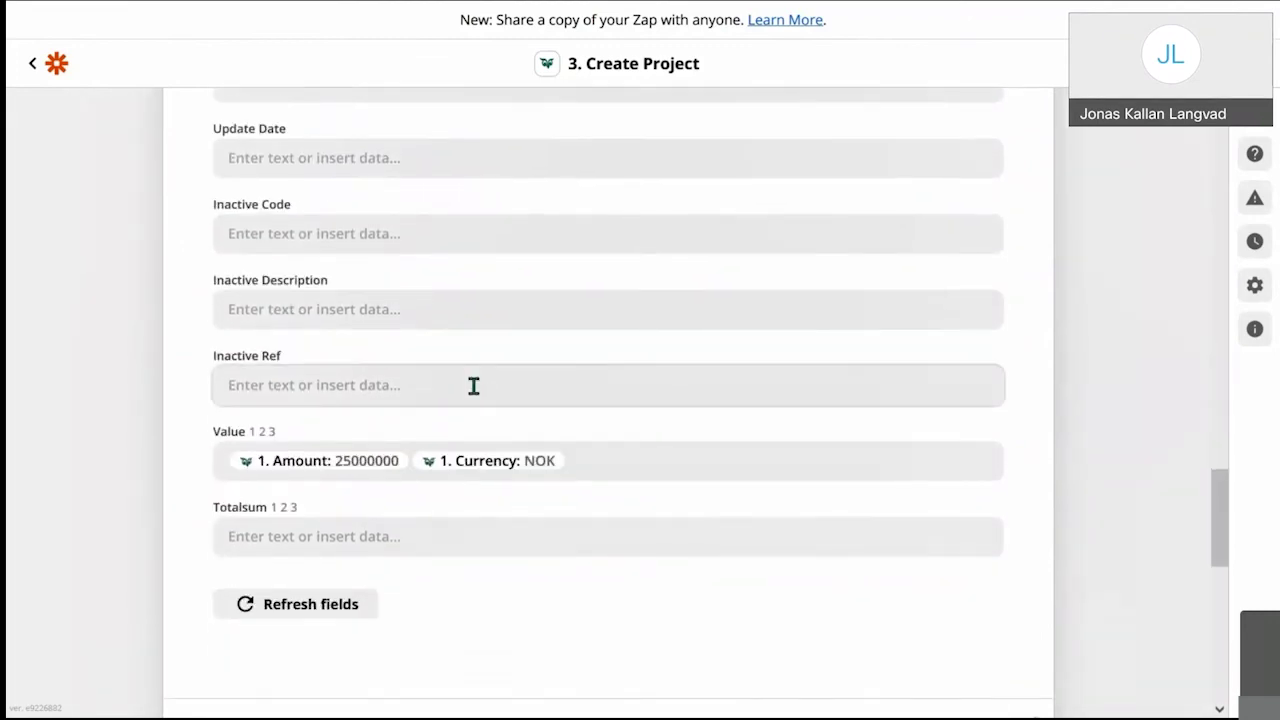
pyautogui.click(368, 463)
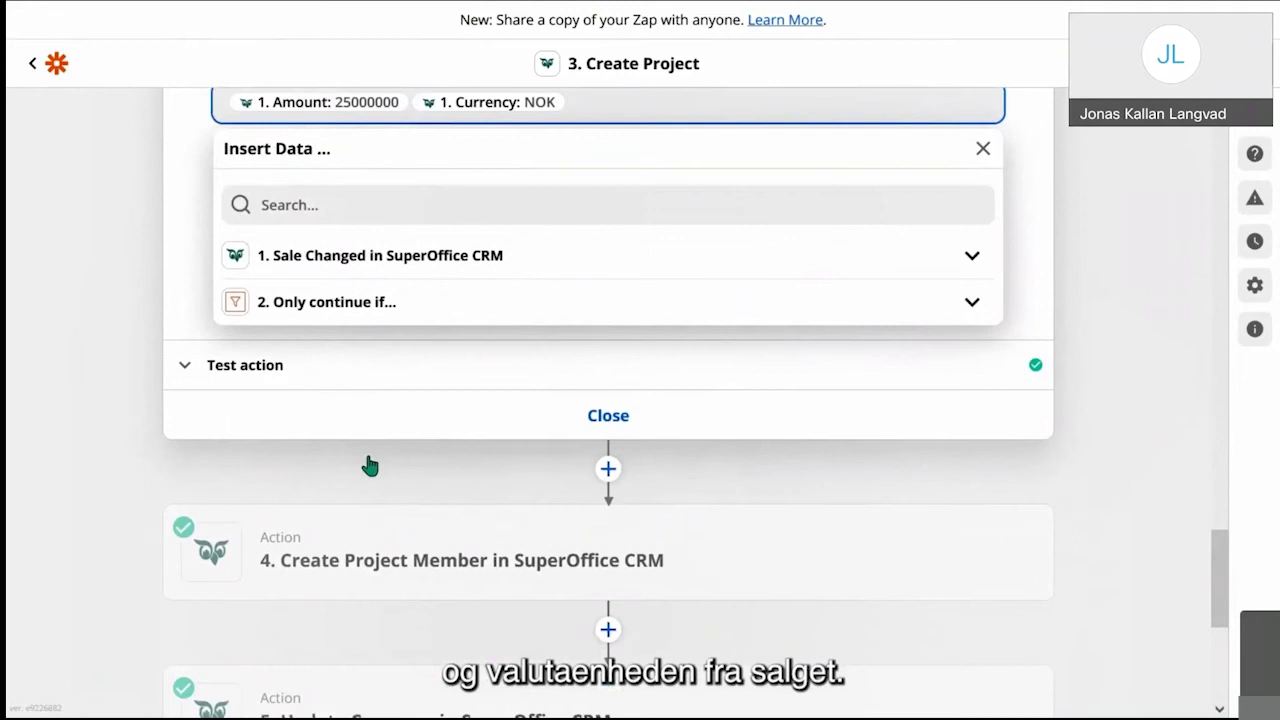
# Step: Review Create Project Member: company, project id 93, contact, role Client Administrator, Project Manager
pyautogui.click(365, 460)
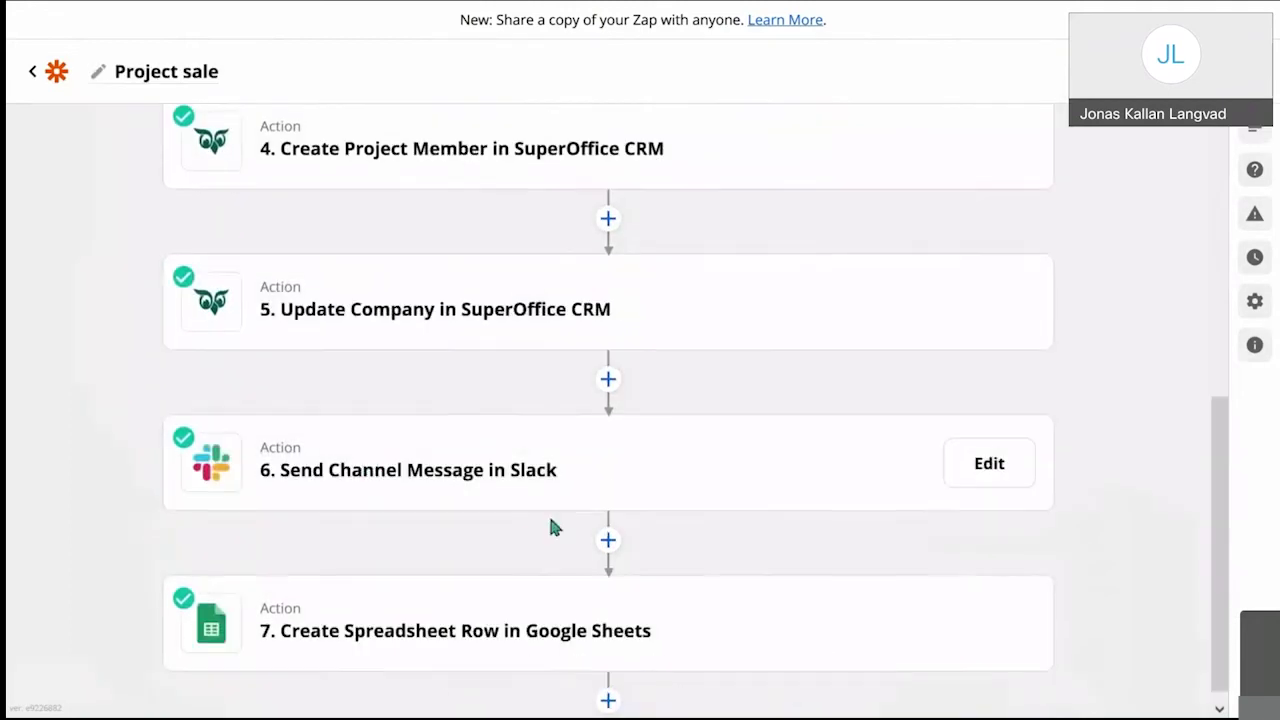
pyautogui.scroll(2, 548, 513)
pyautogui.click(525, 313)
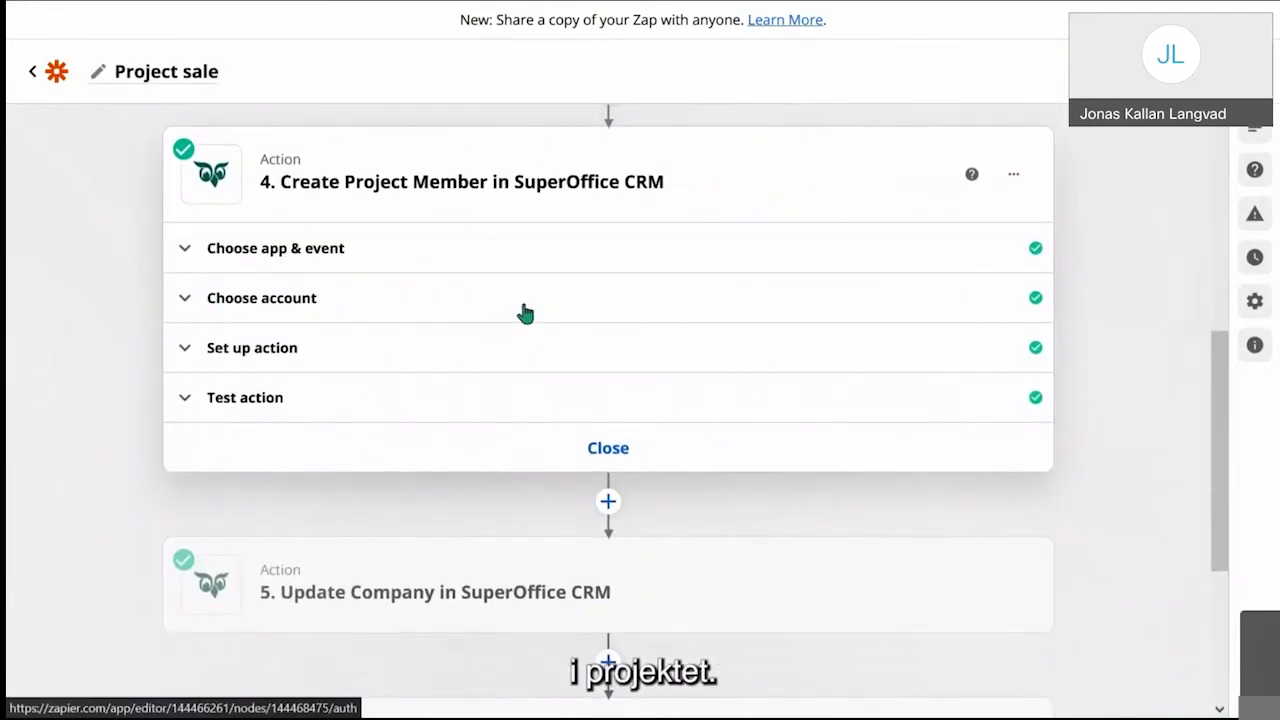
pyautogui.click(441, 365)
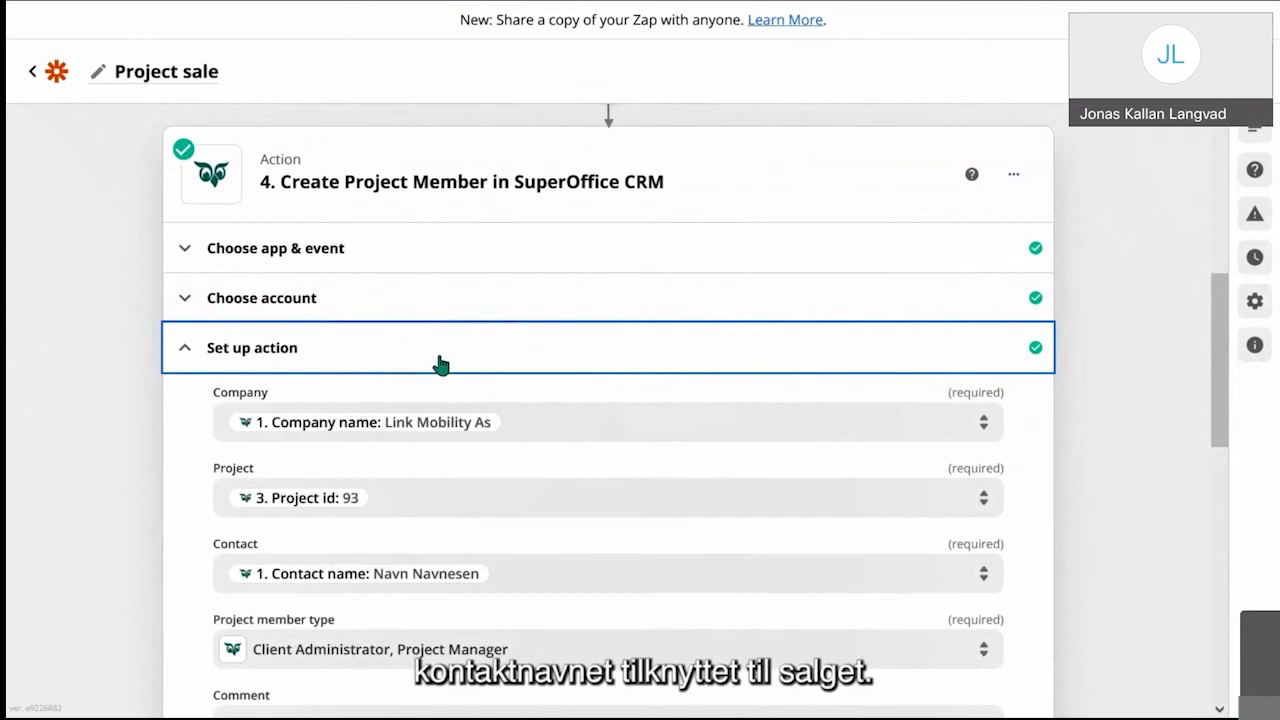
pyautogui.scroll(-2, 435, 500)
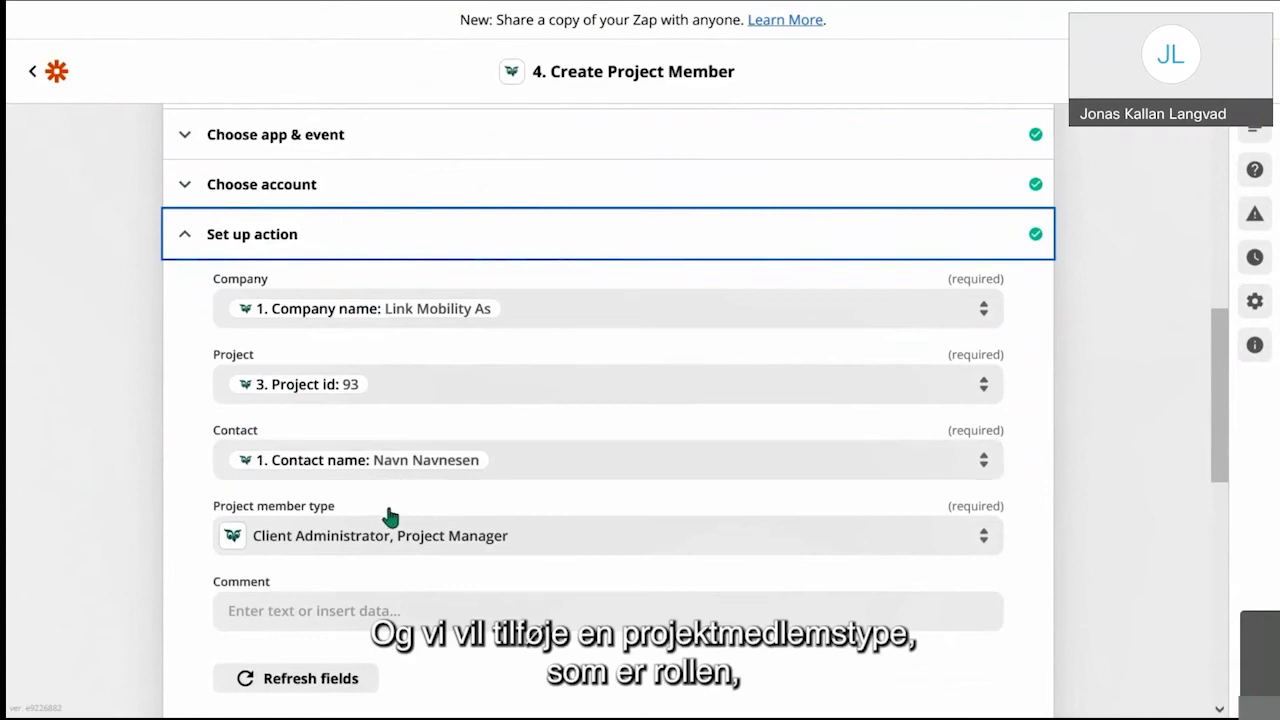
pyautogui.scroll(-1, 443, 540)
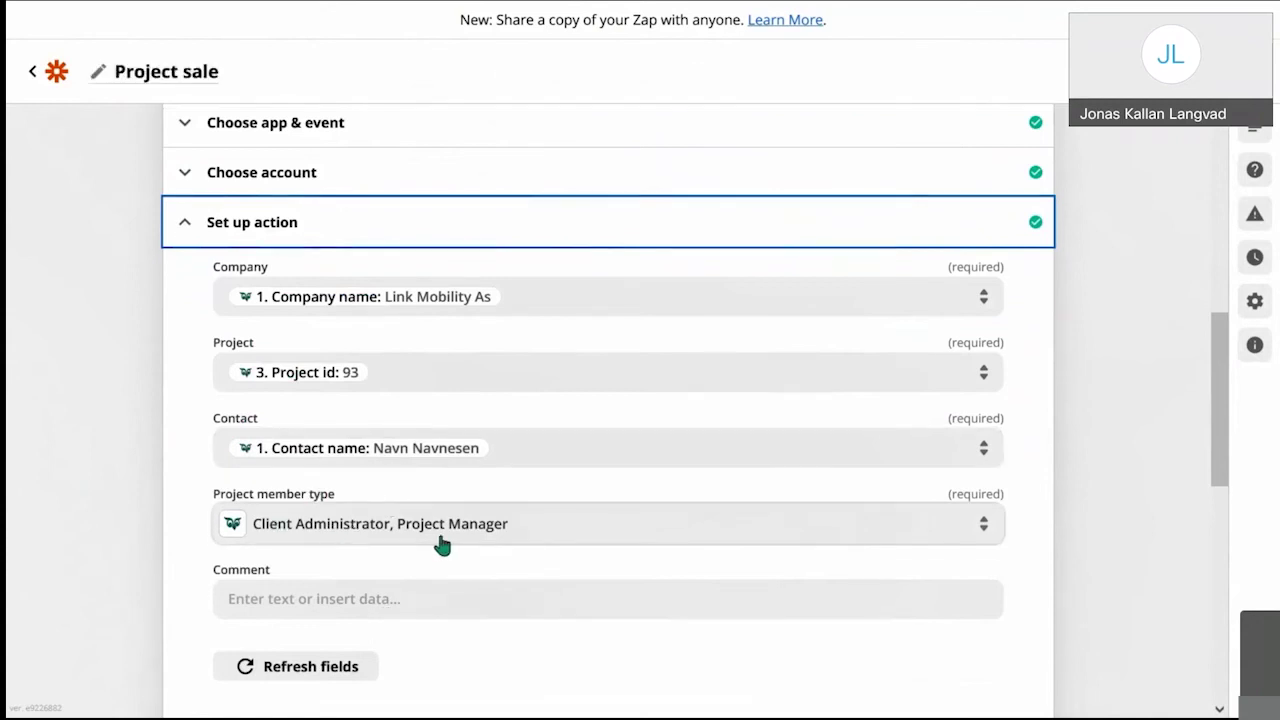
pyautogui.scroll(-2, 443, 543)
pyautogui.scroll(-2, 443, 543)
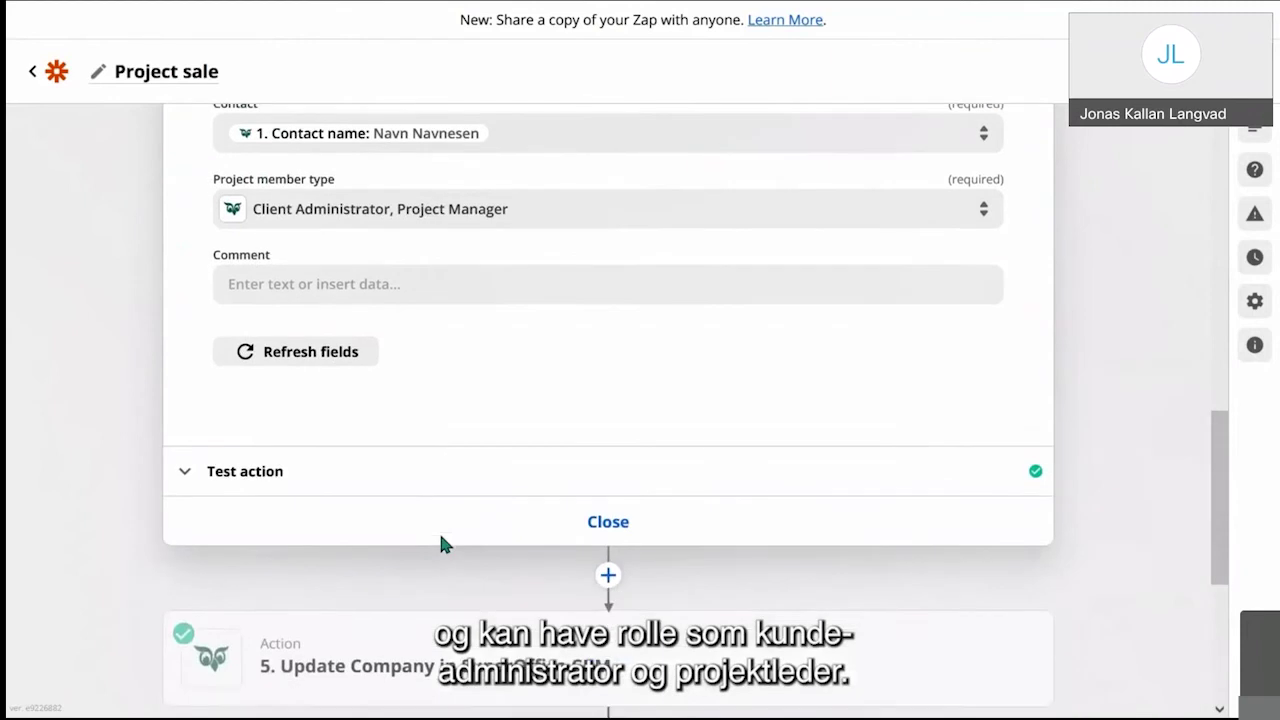
pyautogui.scroll(-2, 534, 595)
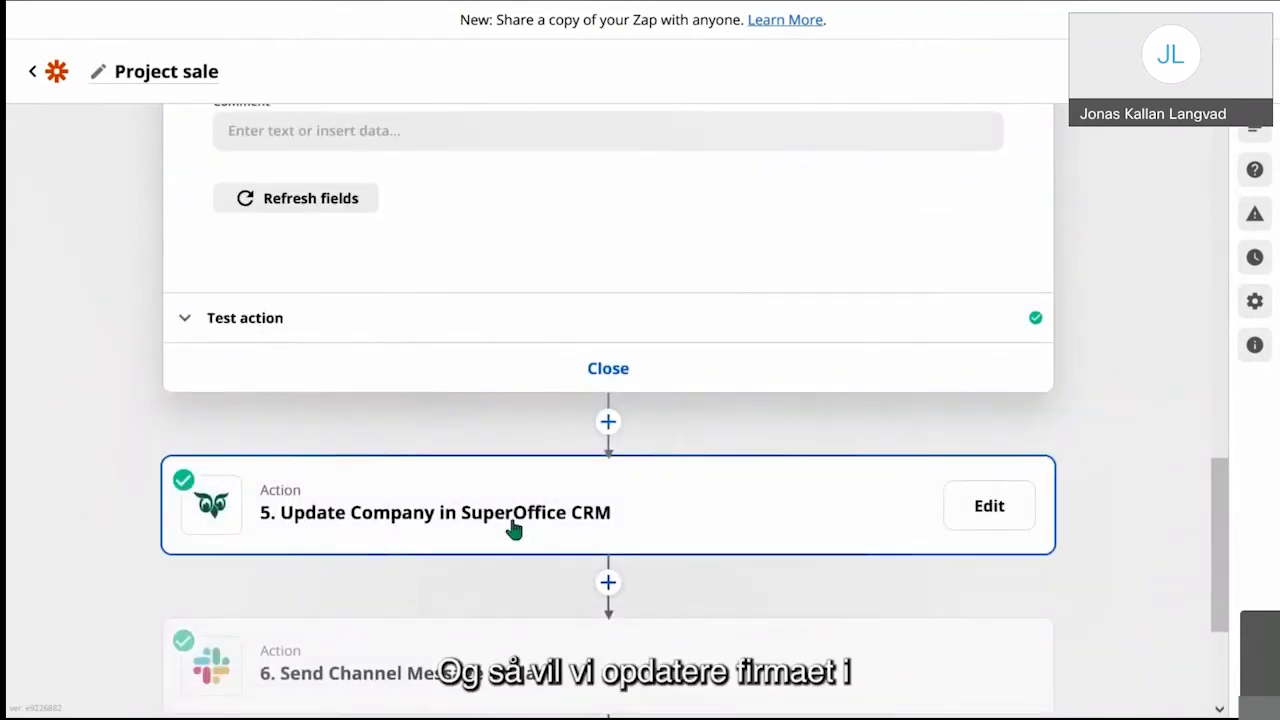
# Step: Open the Update Company step's fields, which set Category to Customer A
pyautogui.click(514, 528)
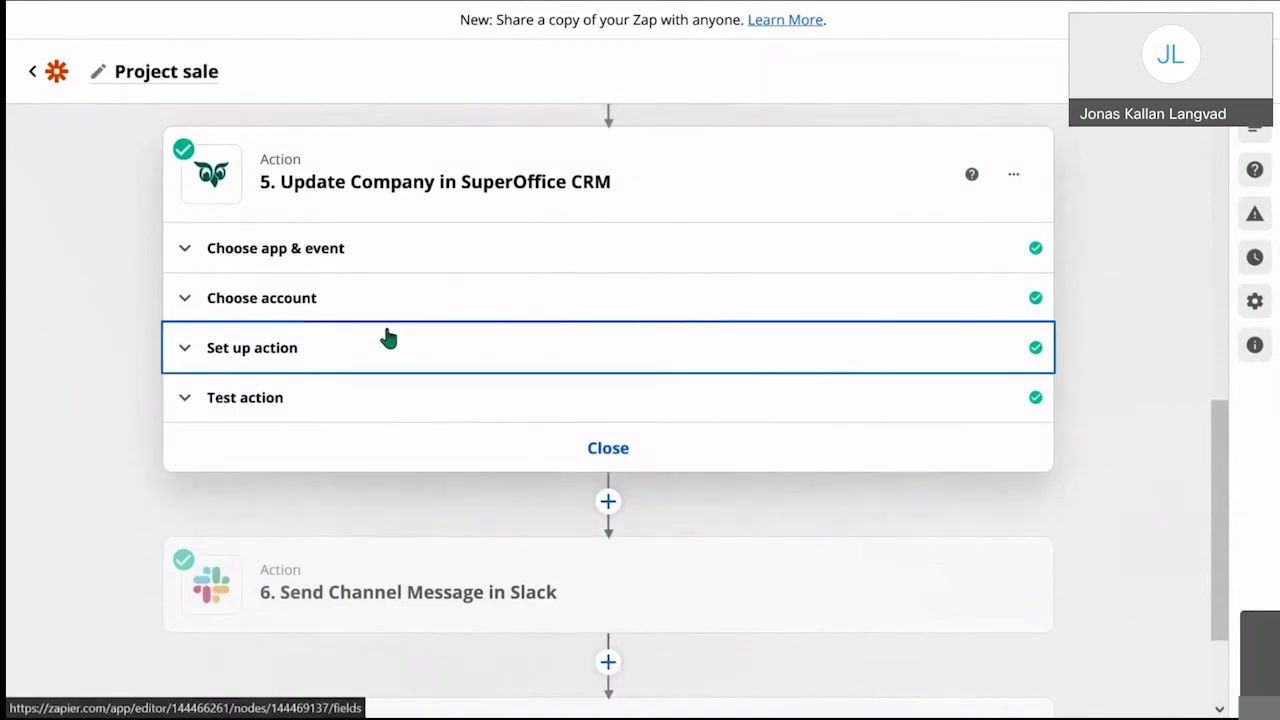
pyautogui.click(389, 339)
pyautogui.scroll(-5, 389, 339)
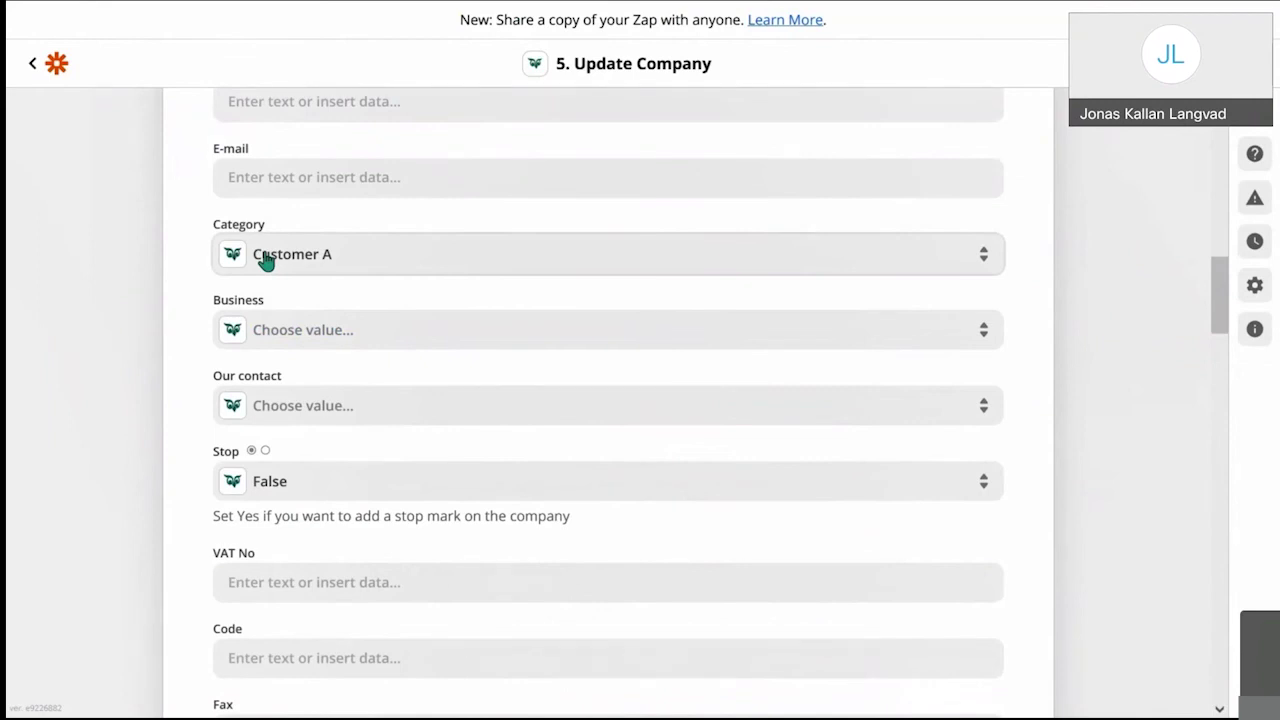
pyautogui.scroll(-1, 265, 260)
pyautogui.scroll(-3, 265, 259)
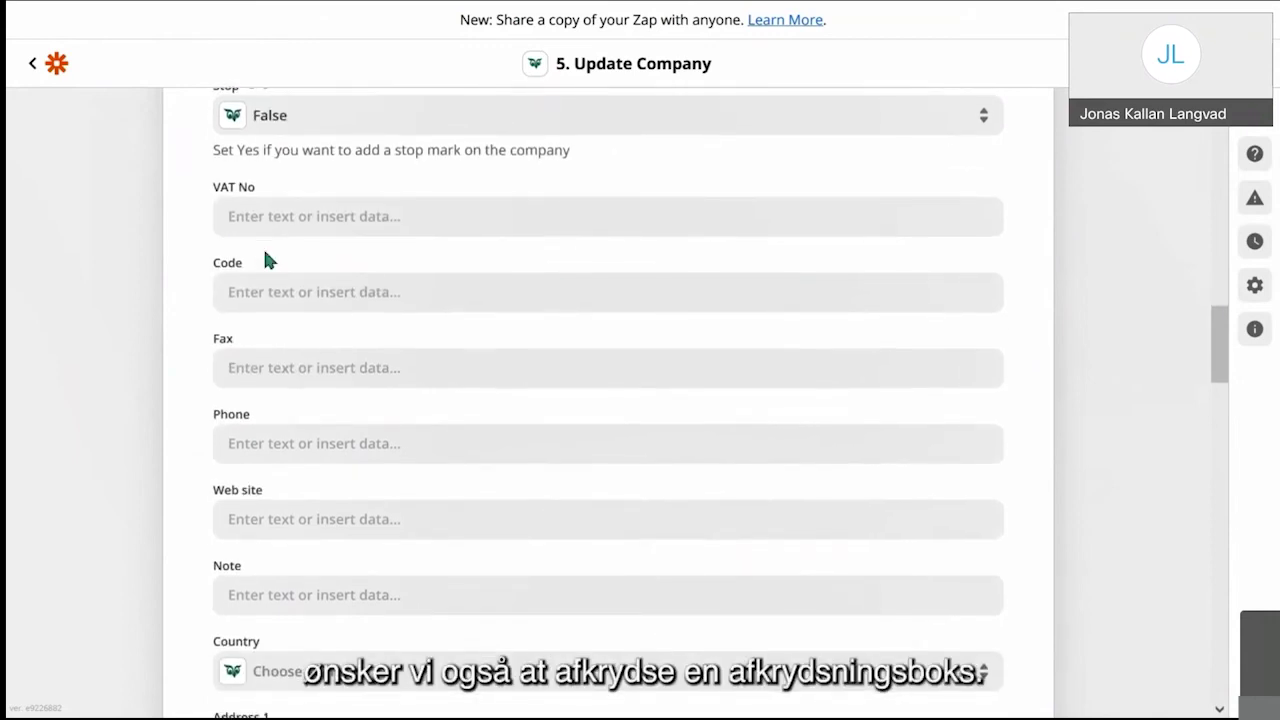
pyautogui.scroll(-6, 266, 255)
# Step: Scroll to the end of Update Company, confirming Framework agreement is True and the test passed
pyautogui.scroll(-4, 266, 255)
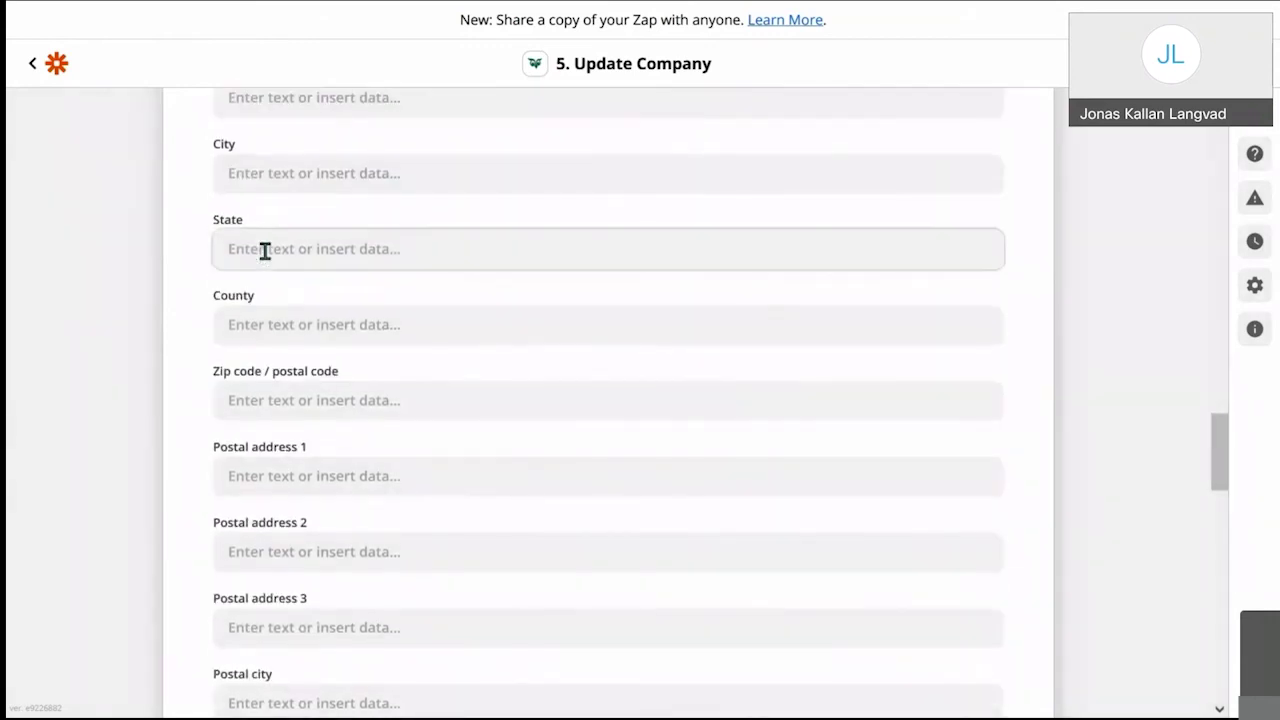
pyautogui.scroll(-5, 264, 250)
pyautogui.scroll(-4, 265, 250)
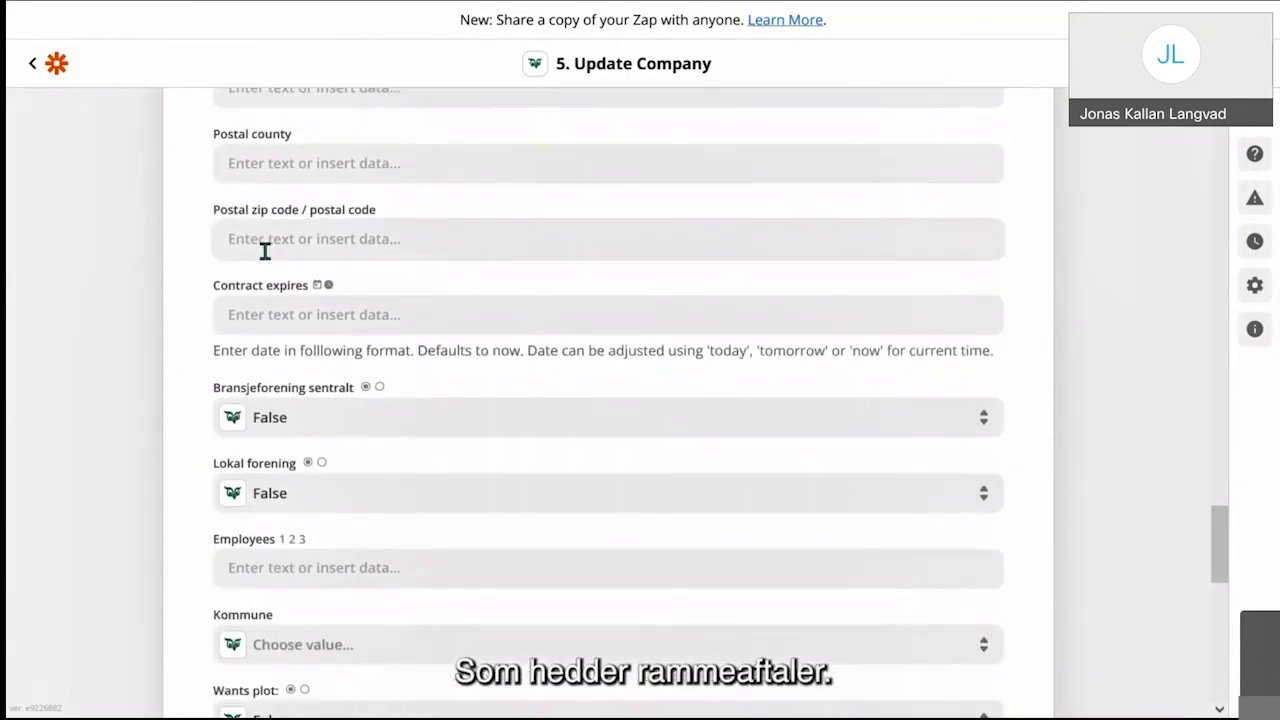
pyautogui.scroll(-3, 265, 250)
pyautogui.click(265, 250)
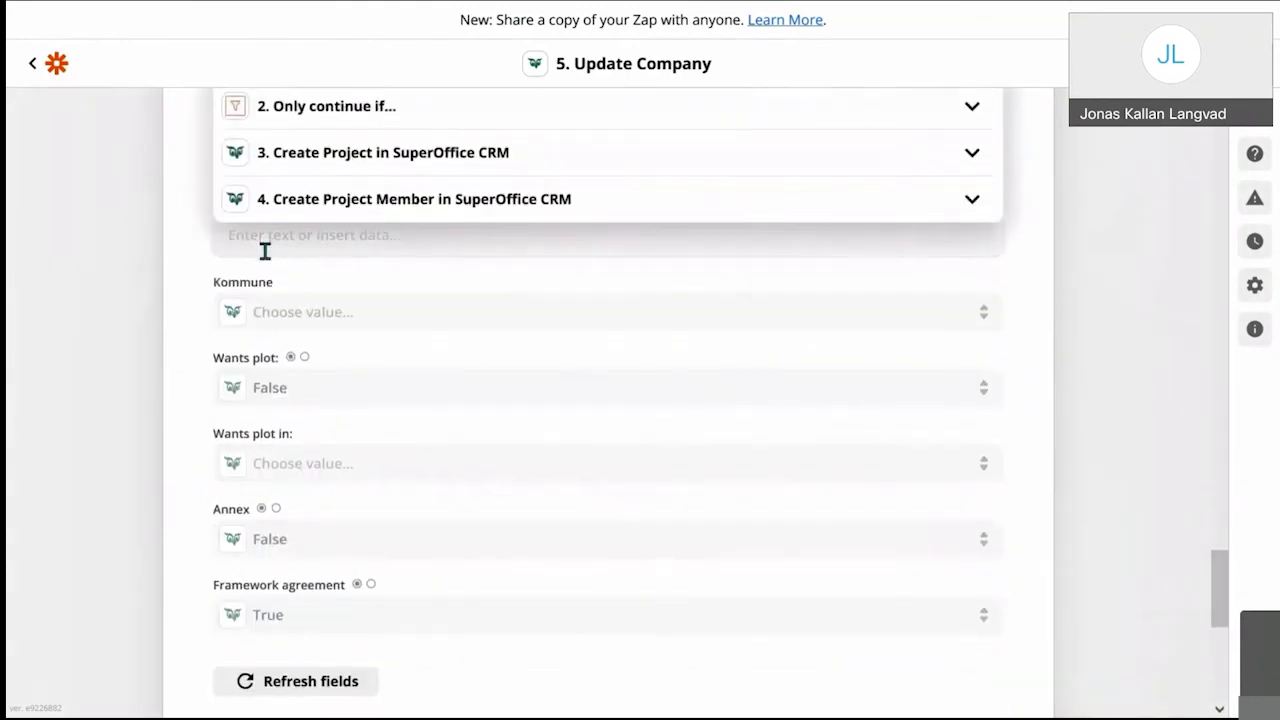
pyautogui.scroll(-2, 265, 250)
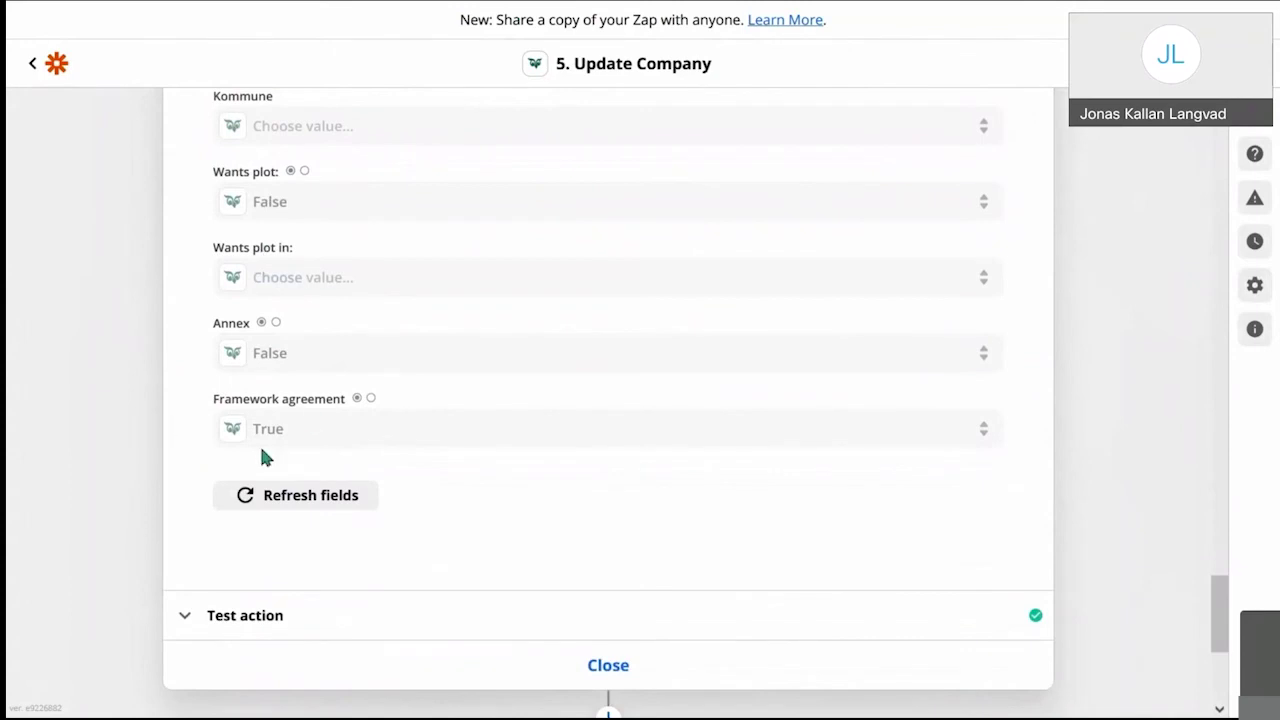
pyautogui.scroll(-4, 283, 453)
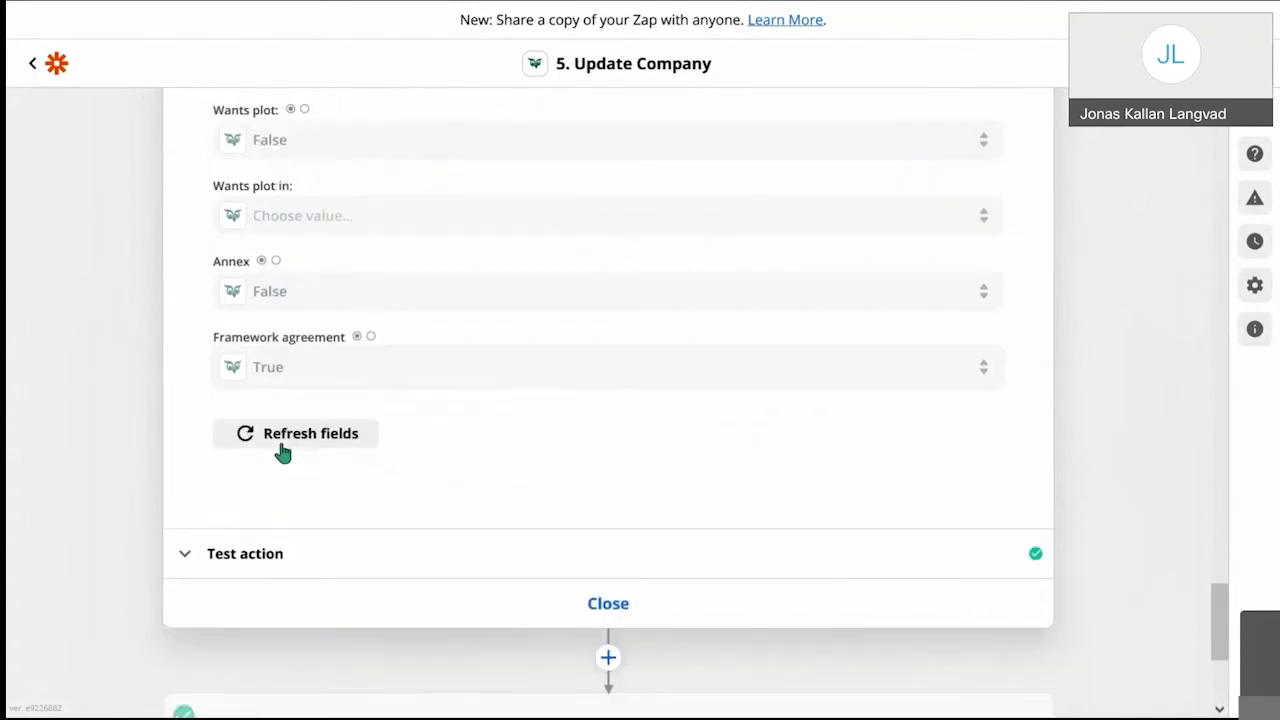
# Step: Review the Slack message to framework-agreements as SuperBot with company, amount, currency and project link
pyautogui.click(477, 445)
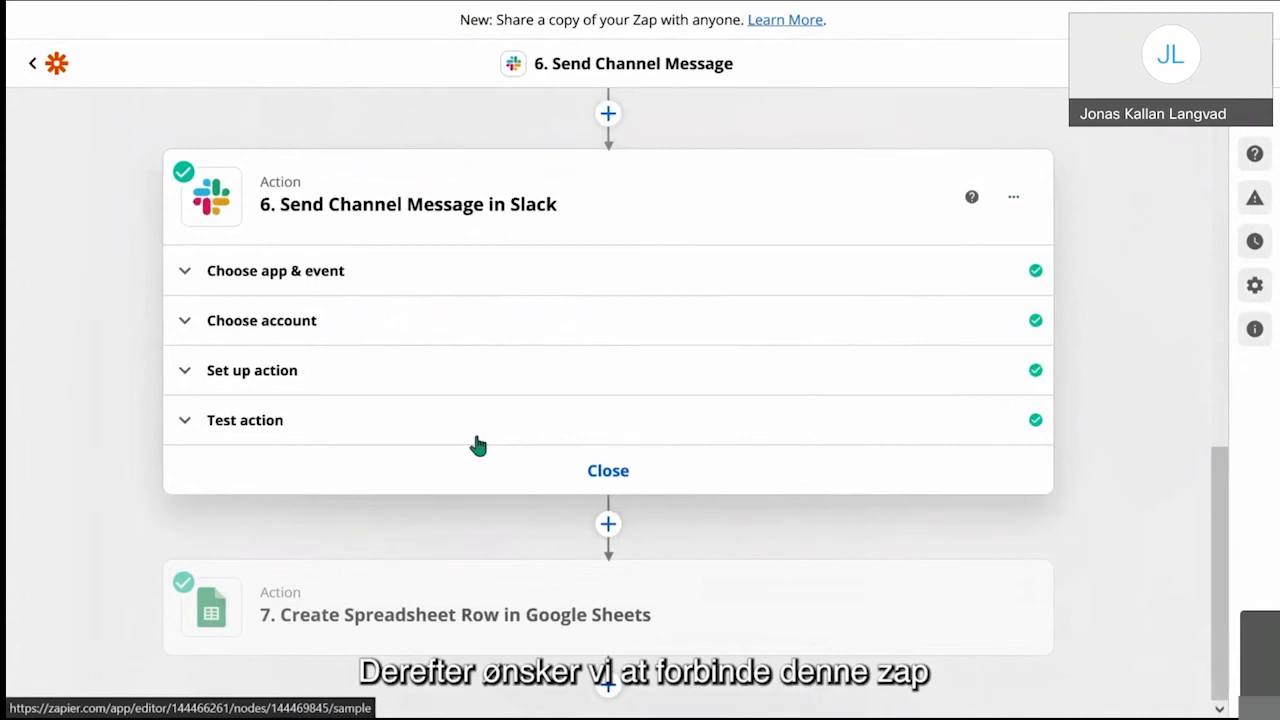
pyautogui.click(199, 374)
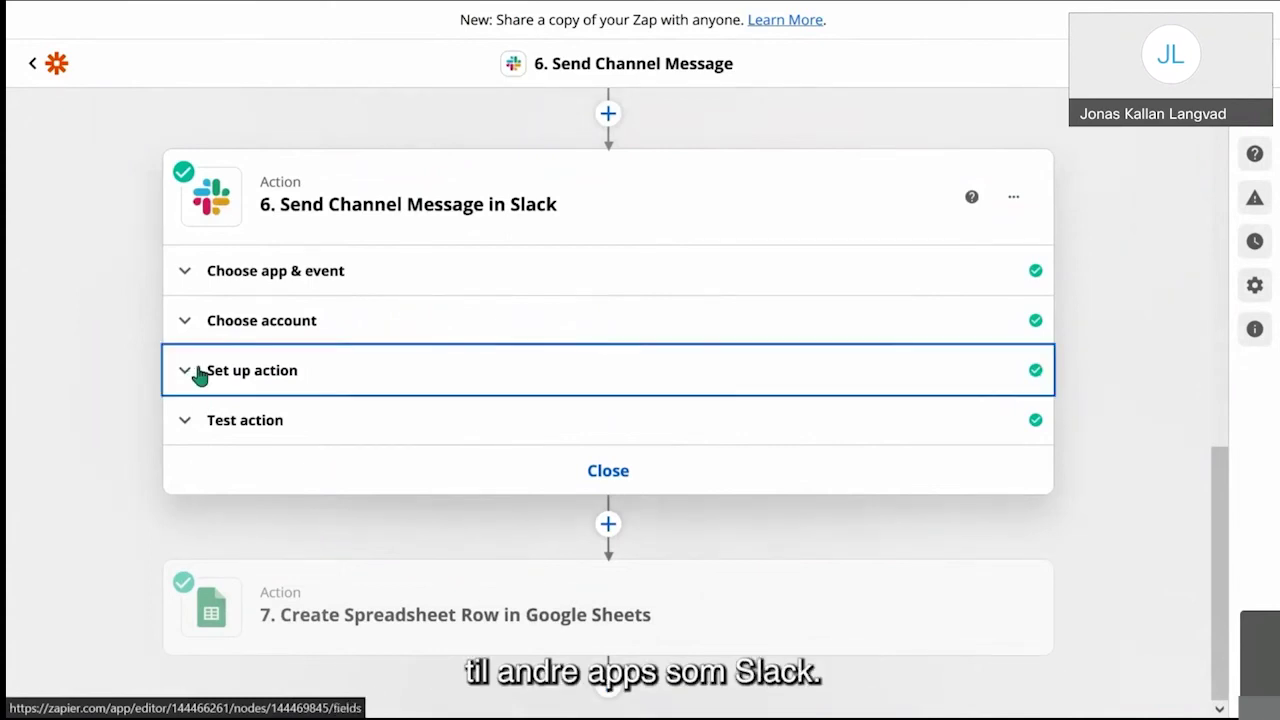
pyautogui.click(424, 393)
pyautogui.scroll(-2, 423, 383)
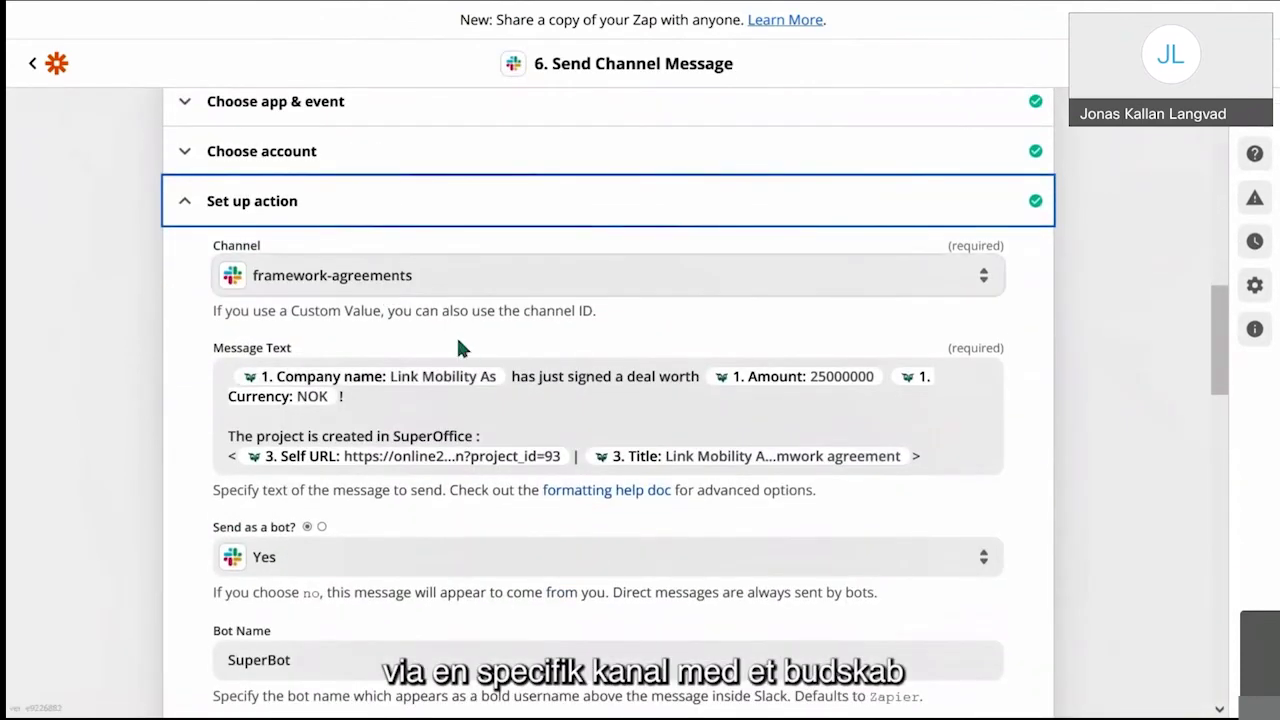
pyautogui.scroll(-1, 386, 305)
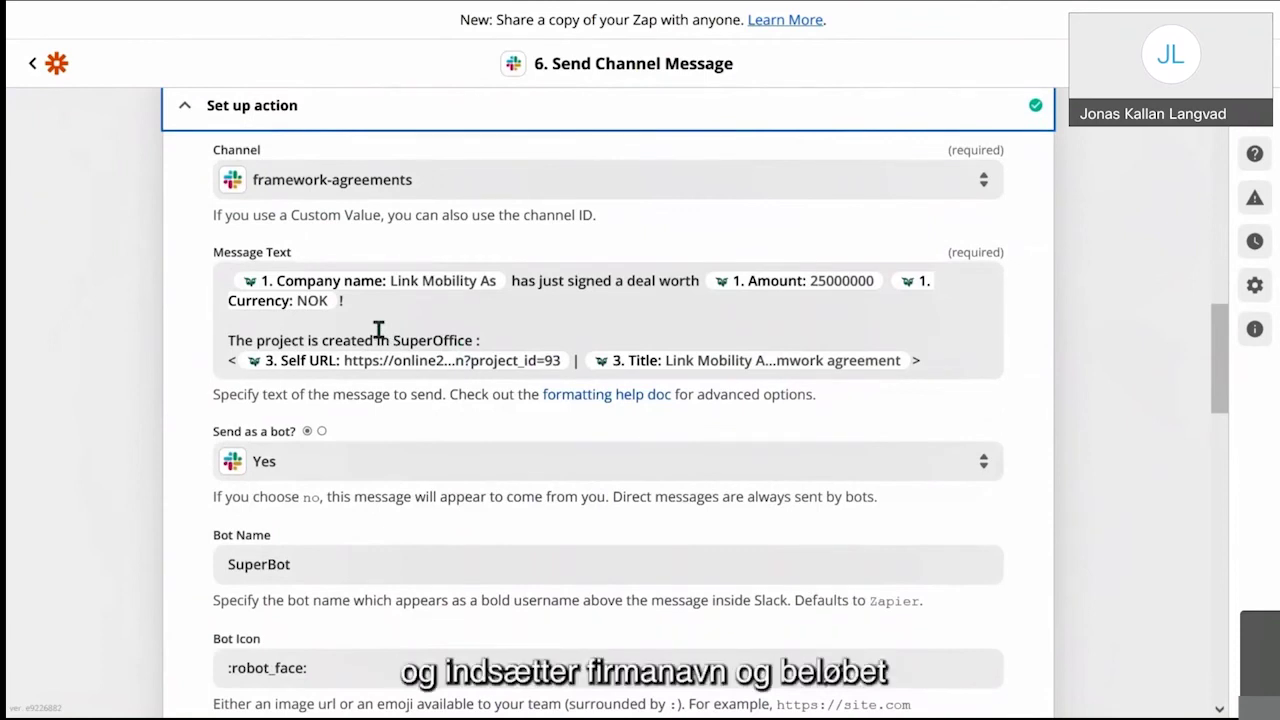
pyautogui.scroll(-2, 379, 330)
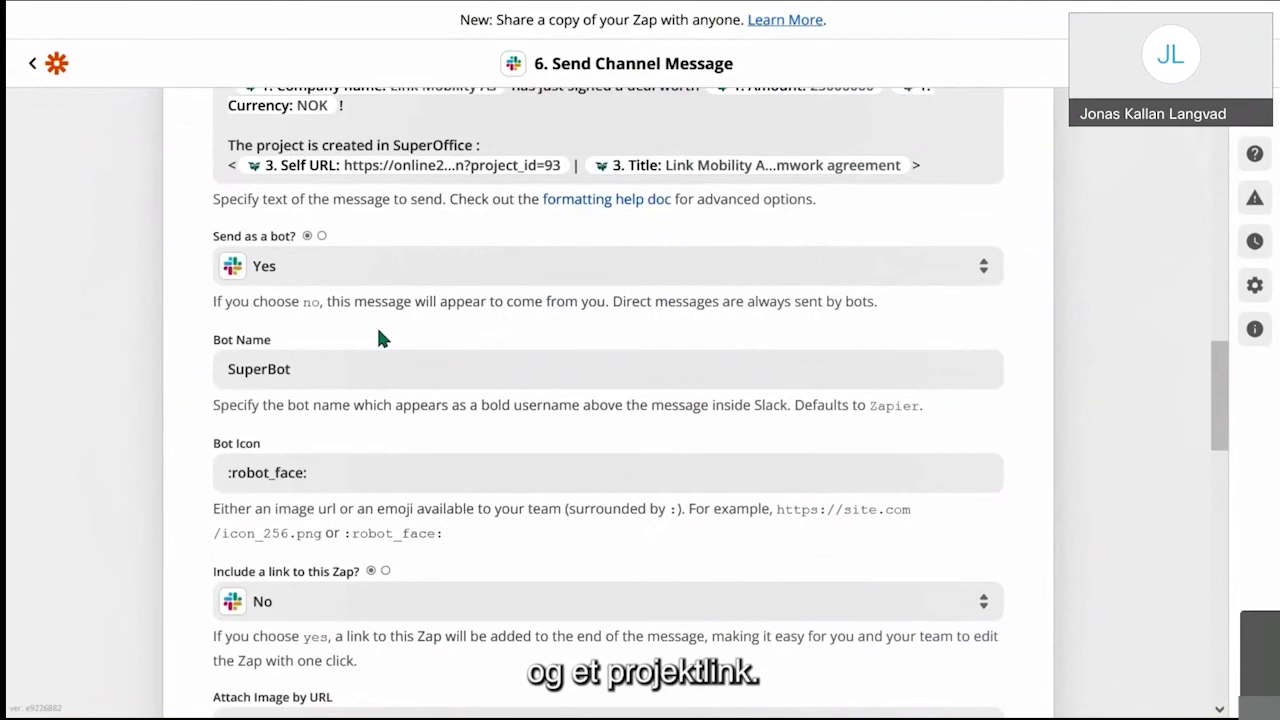
pyautogui.scroll(-3, 379, 336)
pyautogui.scroll(-4, 379, 335)
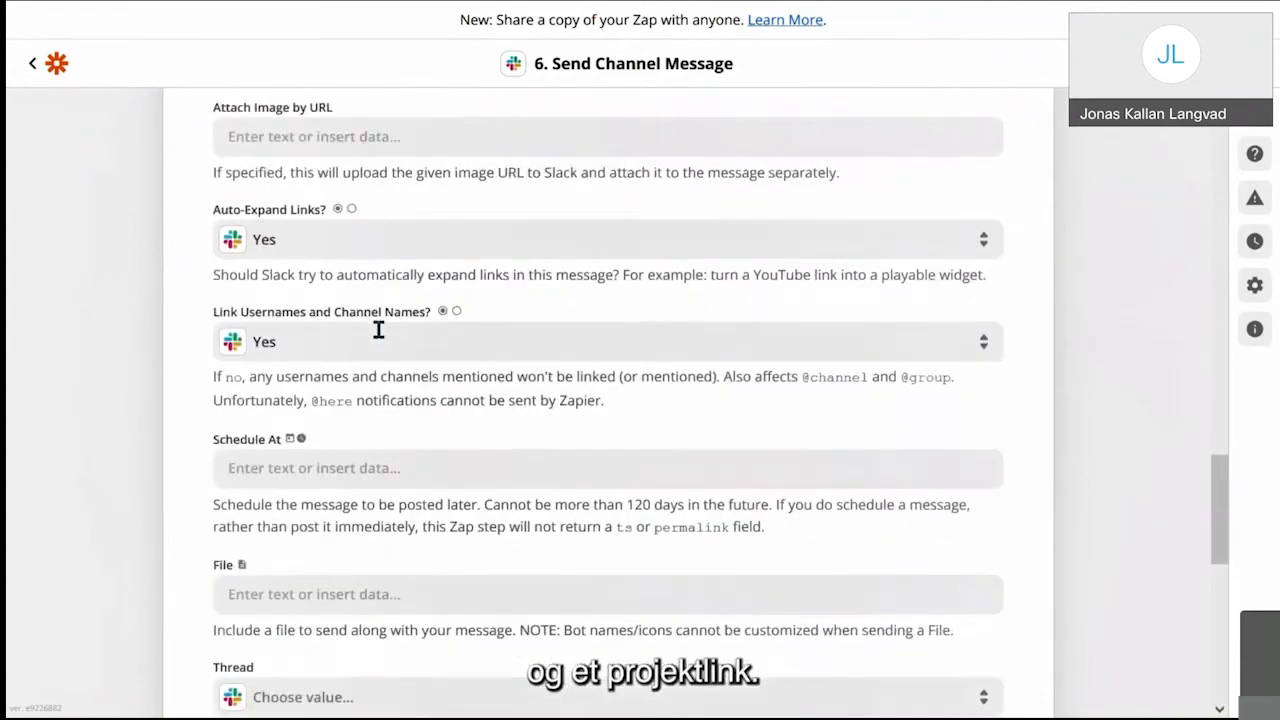
pyautogui.scroll(-5, 379, 330)
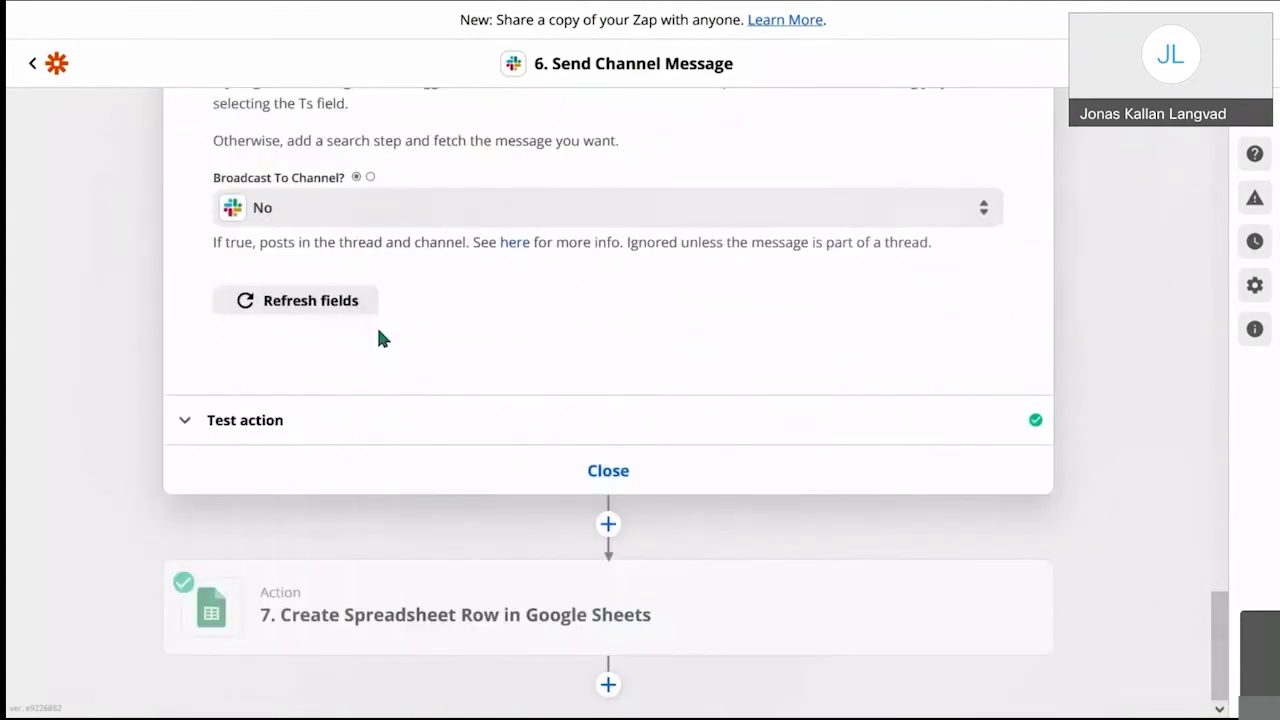
# Step: Review the Google Sheets row mapping company, amount, currency, dates and owner into Project sales, Sheet1
pyautogui.click(471, 633)
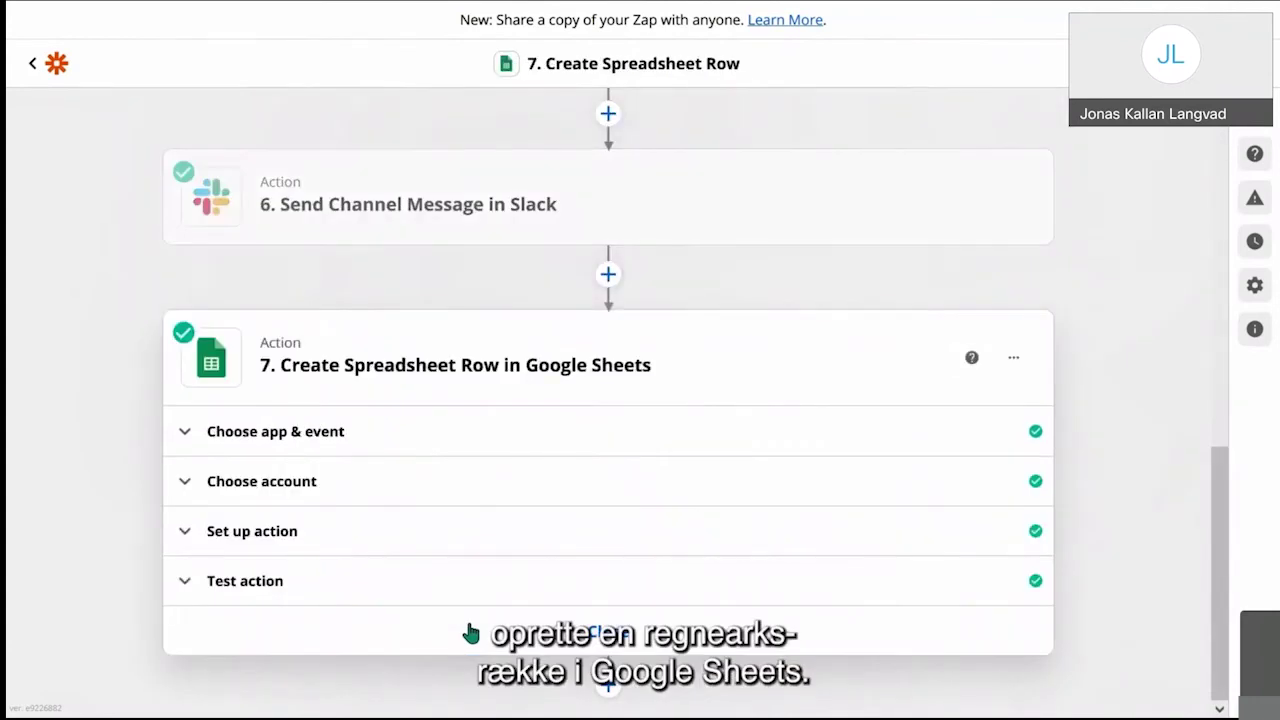
pyautogui.click(395, 540)
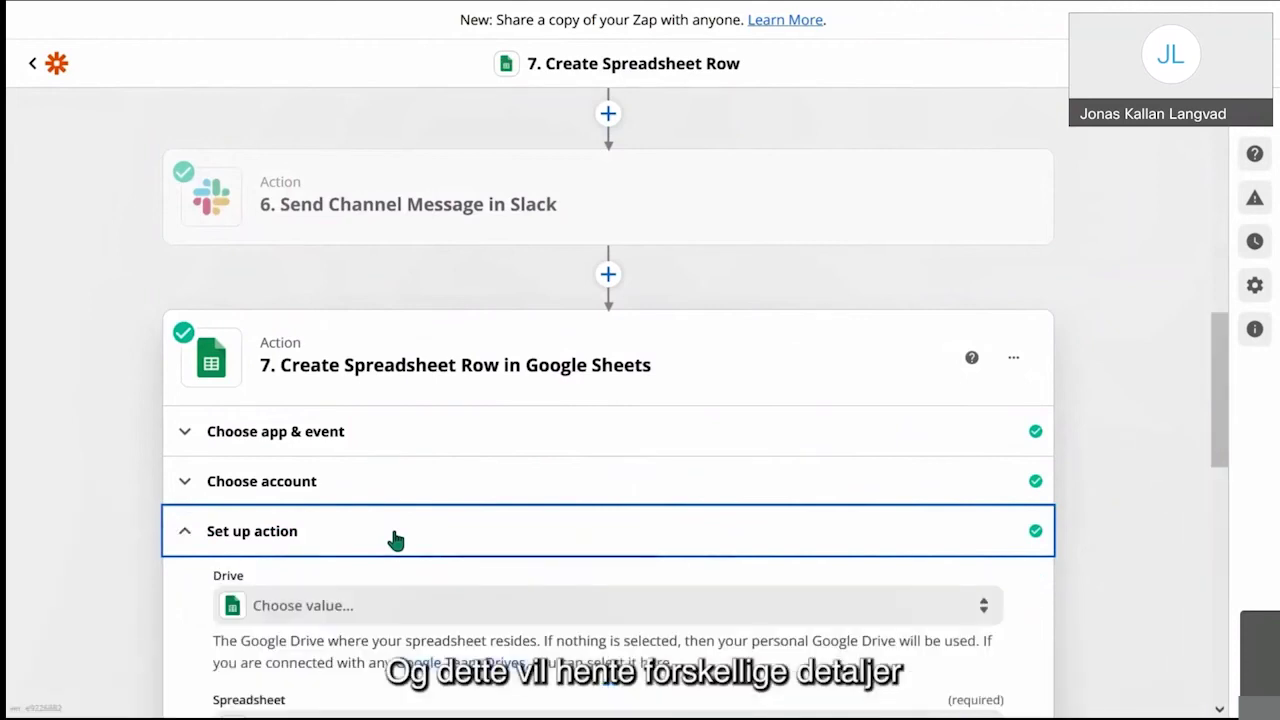
pyautogui.scroll(-3, 395, 540)
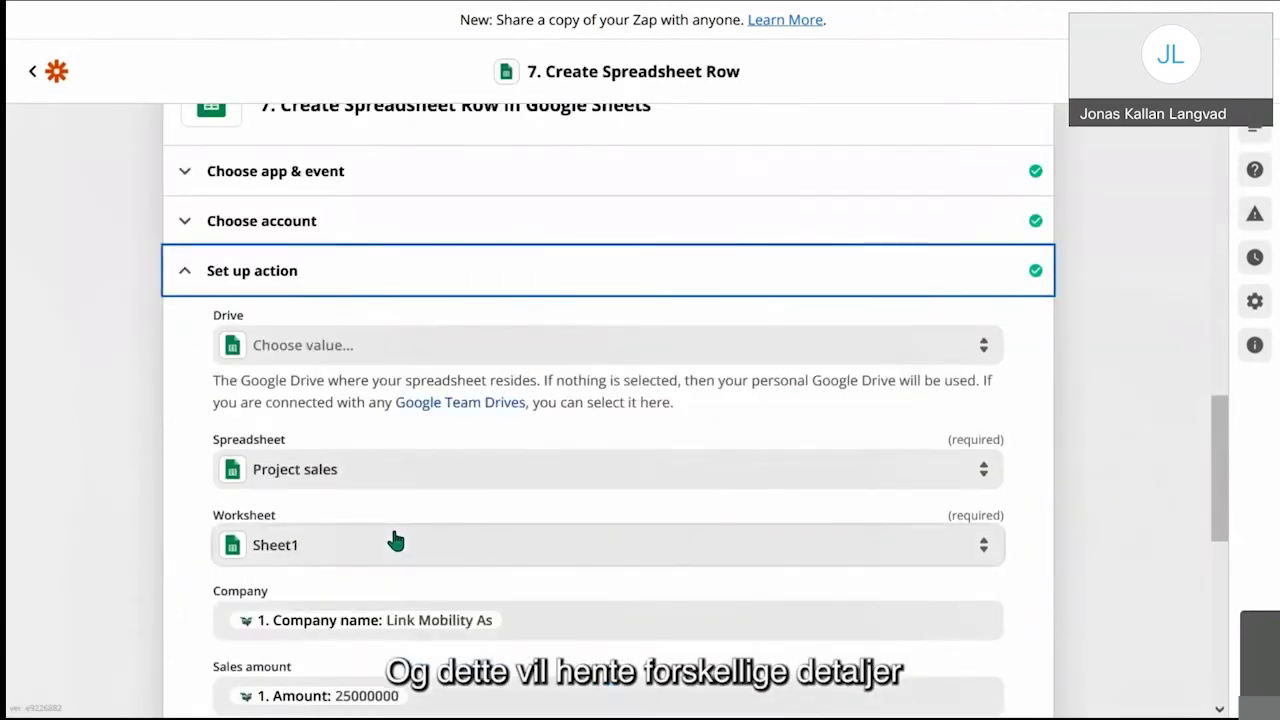
pyautogui.scroll(-3, 395, 540)
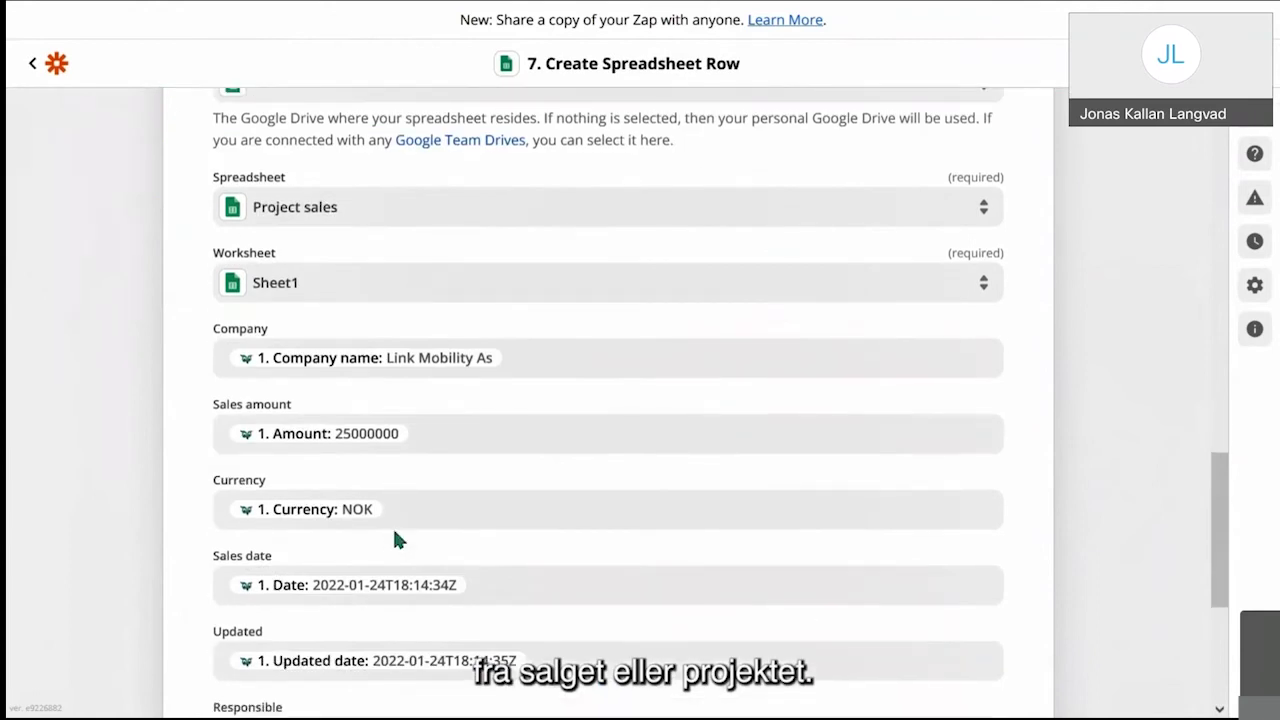
pyautogui.scroll(-2, 394, 534)
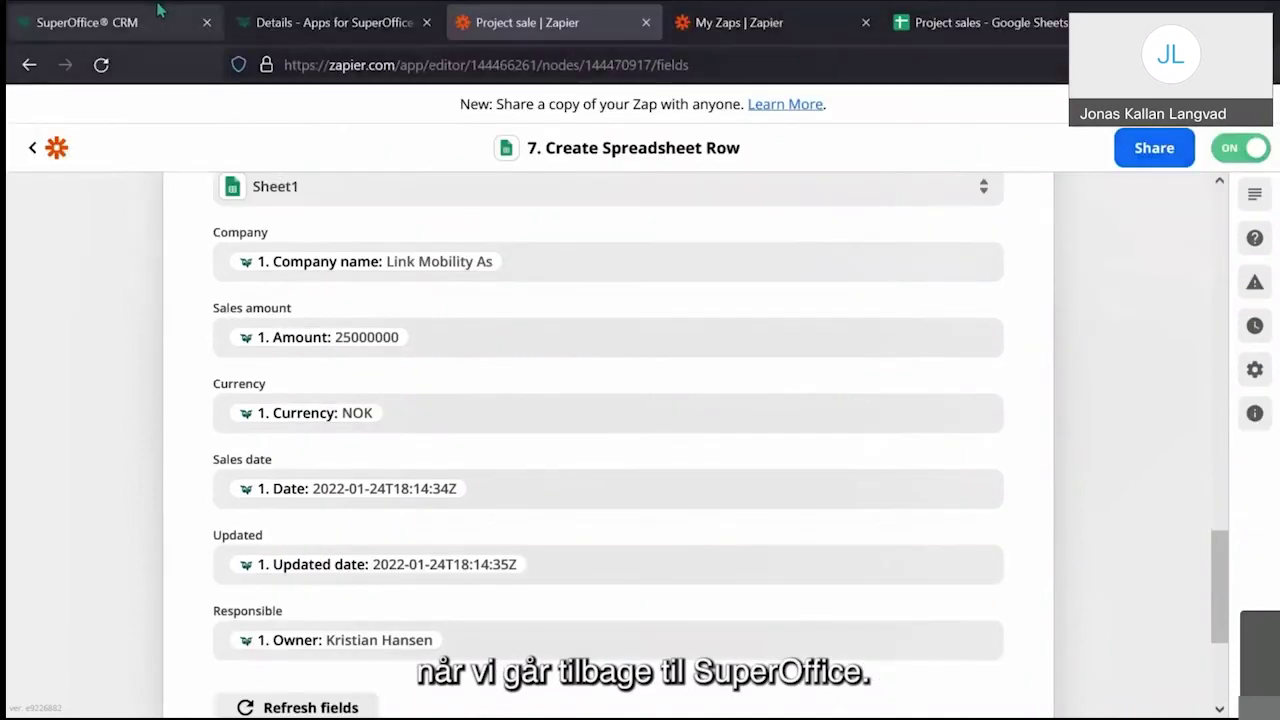
# Step: Change the Framework agreement sale's stage to Sold (100%) in SuperOffice and save it
pyautogui.click(158, 14)
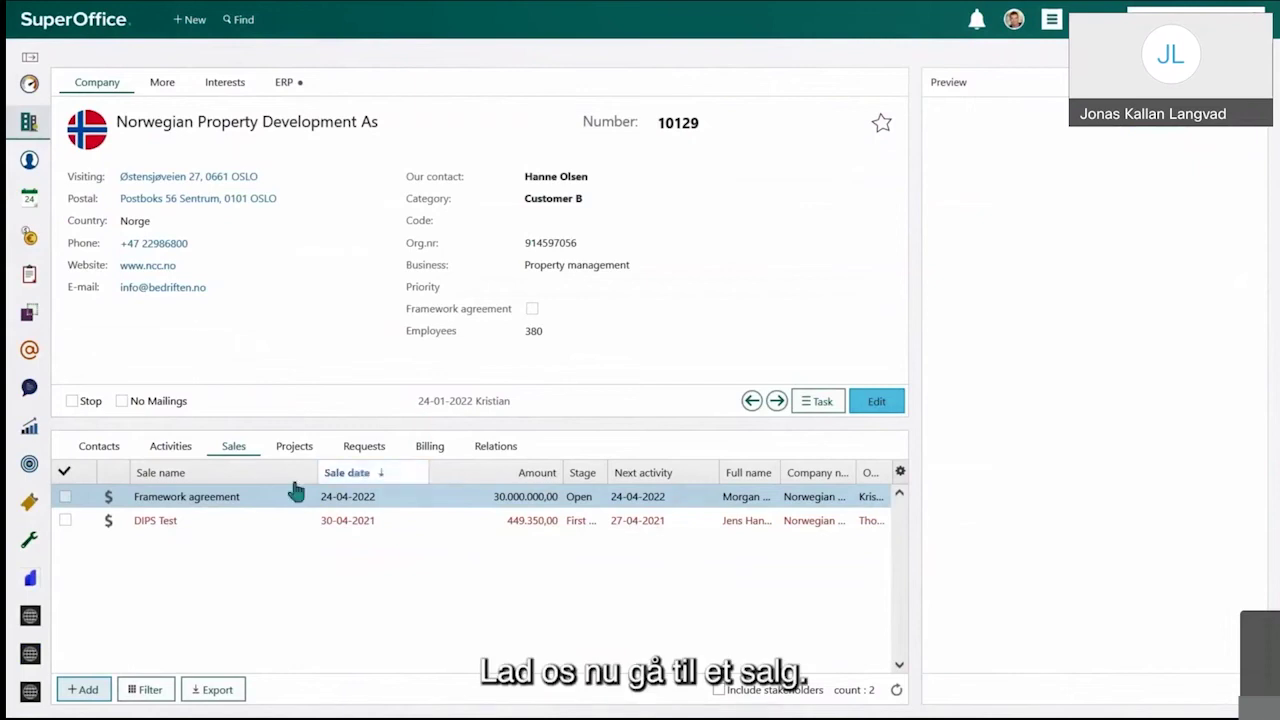
pyautogui.click(228, 499)
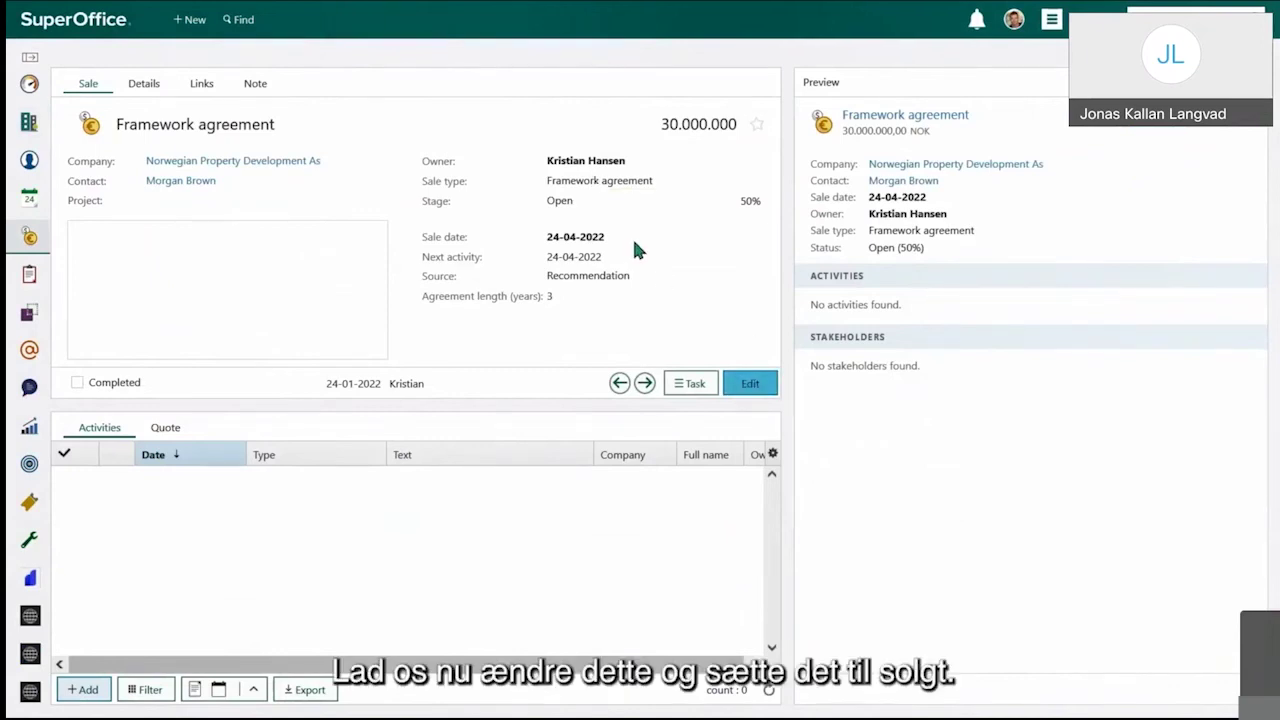
pyautogui.click(738, 386)
pyautogui.click(571, 201)
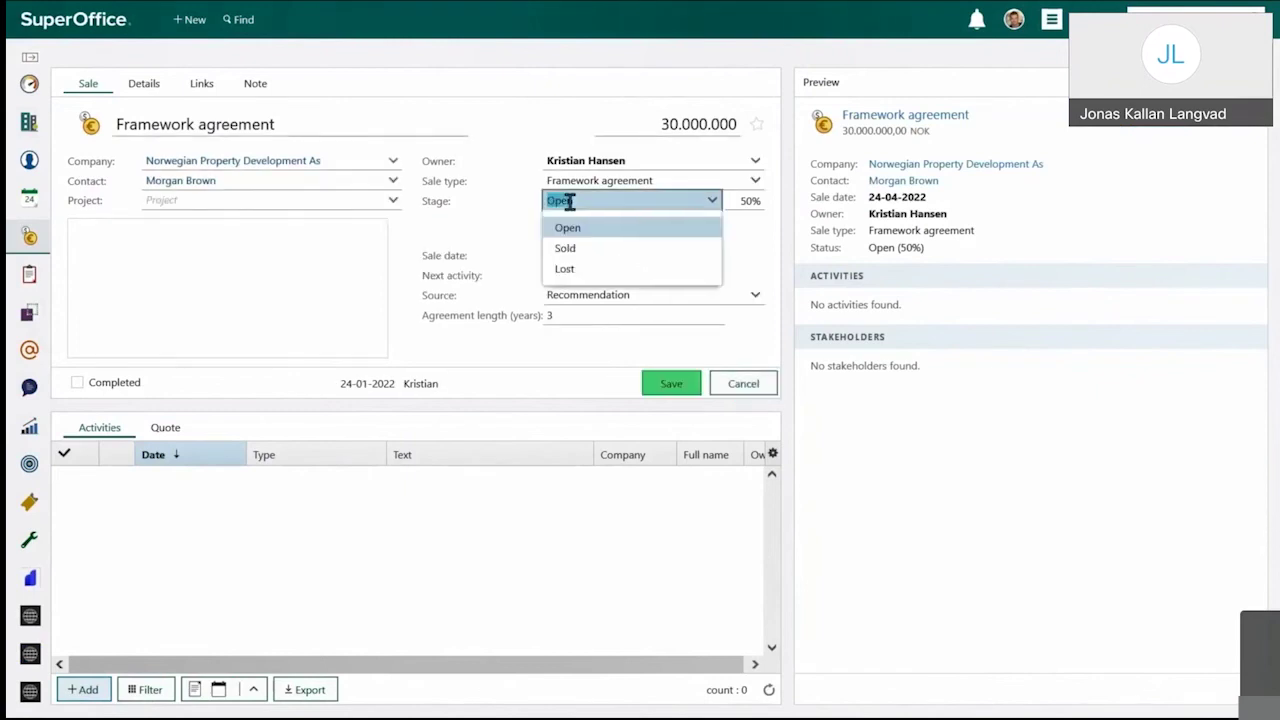
pyautogui.click(616, 252)
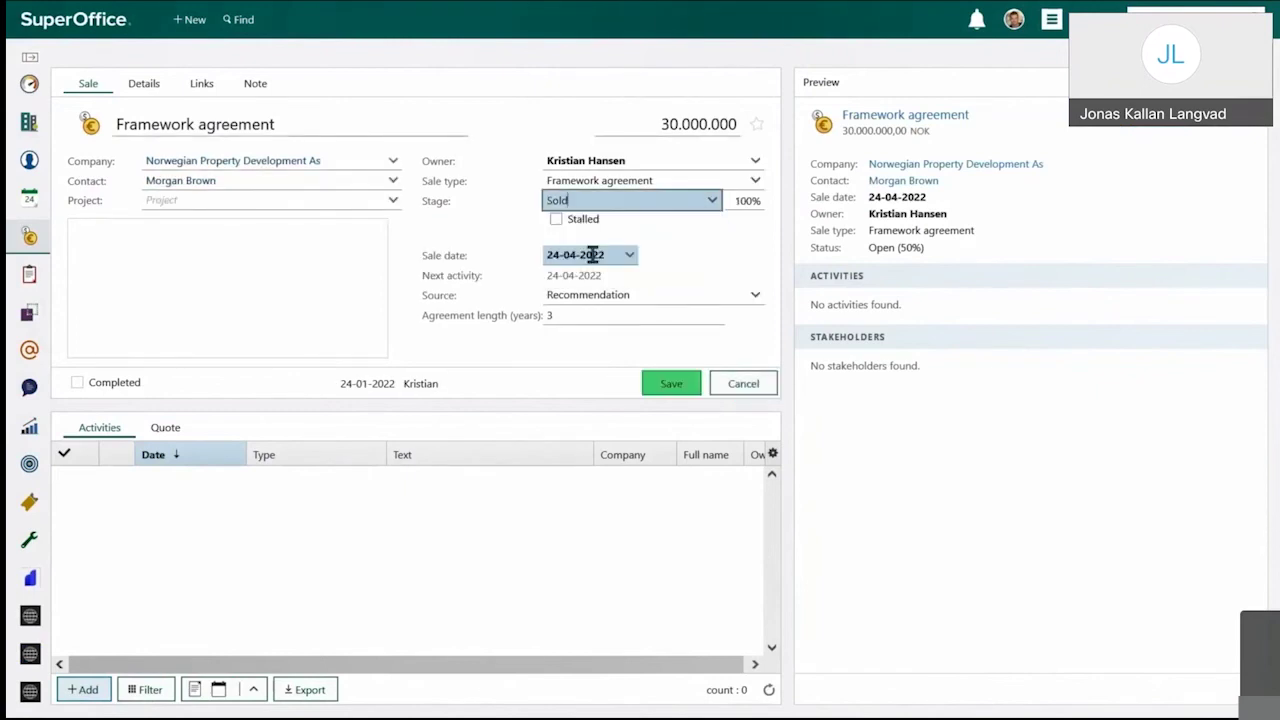
pyautogui.click(670, 386)
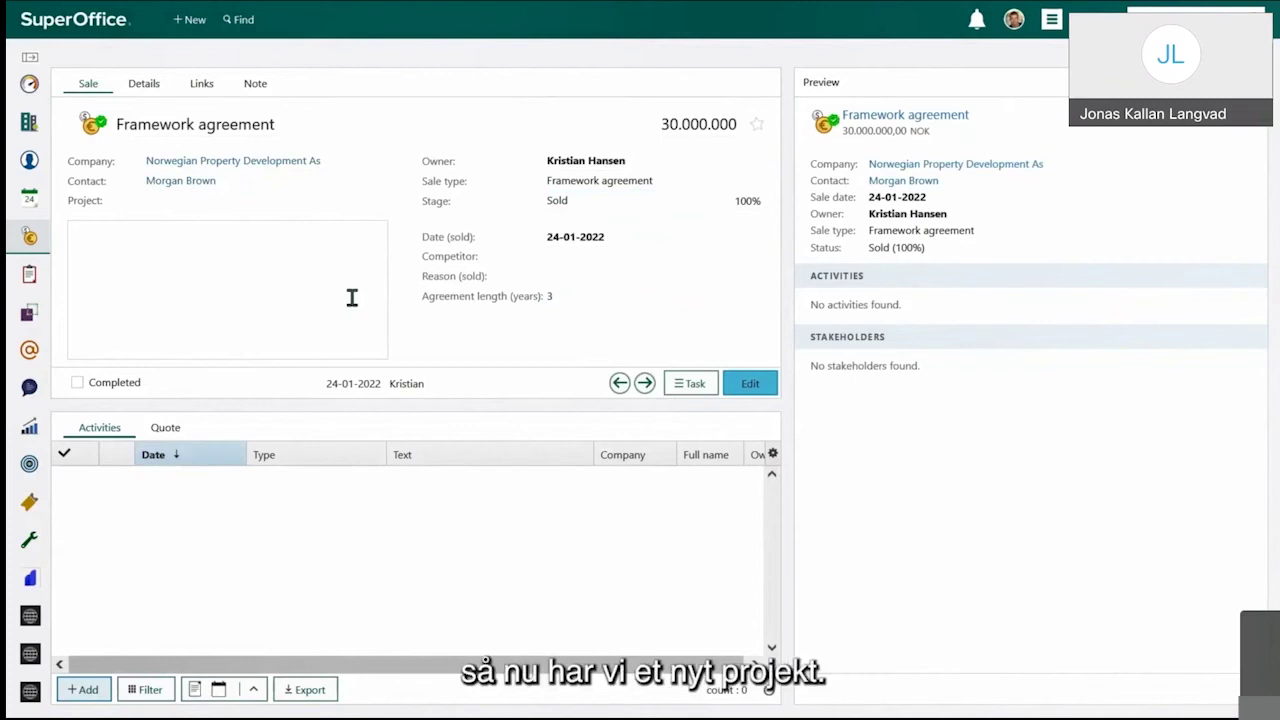
pyautogui.moveTo(30, 283)
pyautogui.moveTo(69, 277)
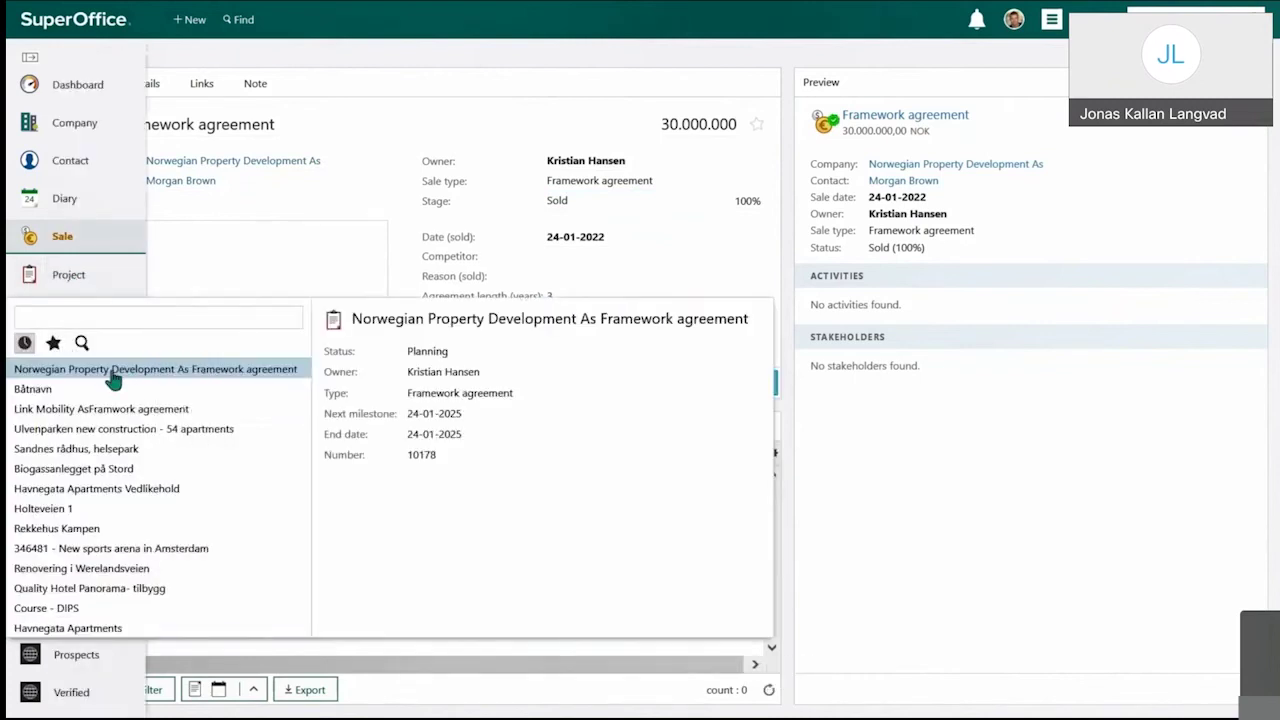
# Step: Review the new Framework agreement project and its member, then open the Norwegian Property Development As company
pyautogui.click(113, 375)
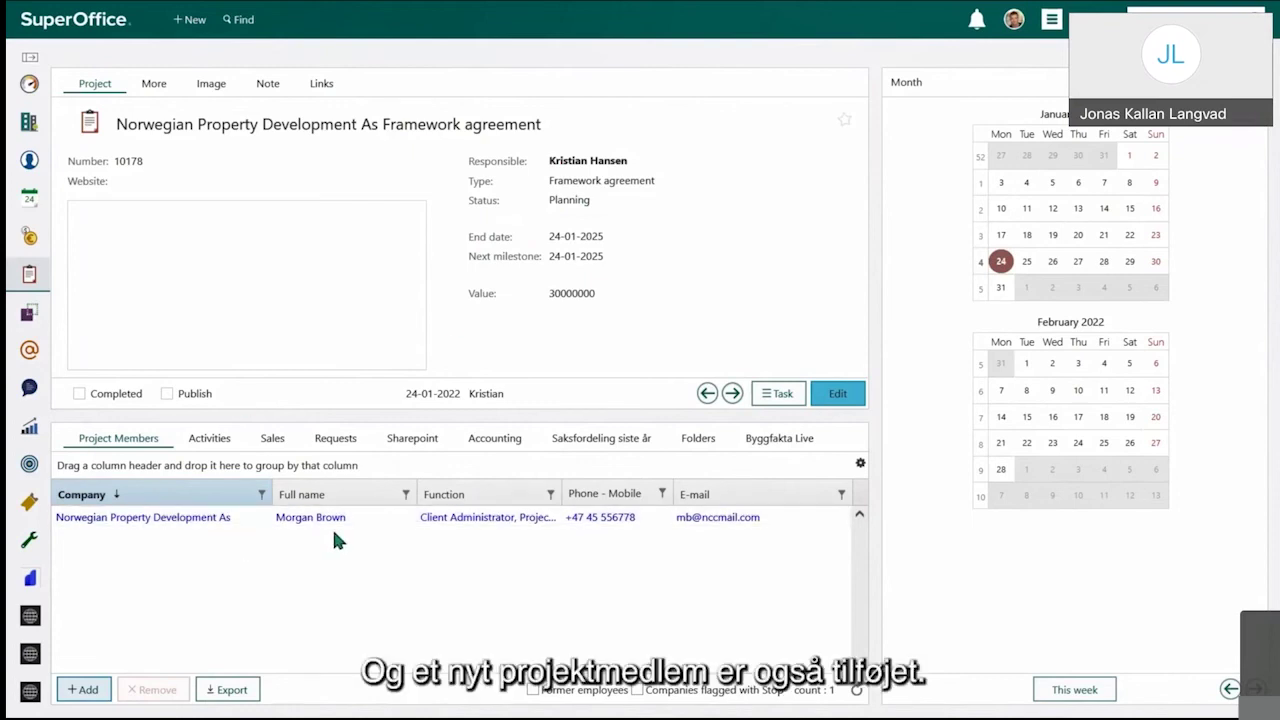
pyautogui.click(504, 527)
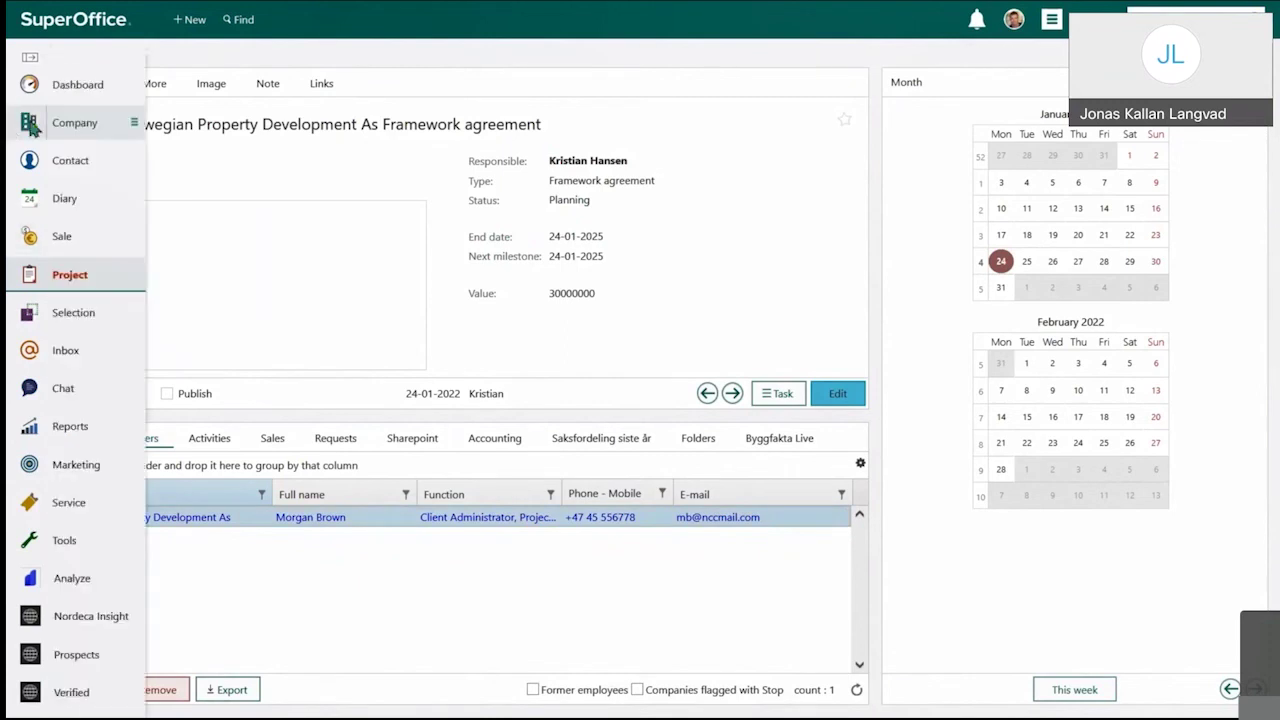
pyautogui.moveTo(57, 123)
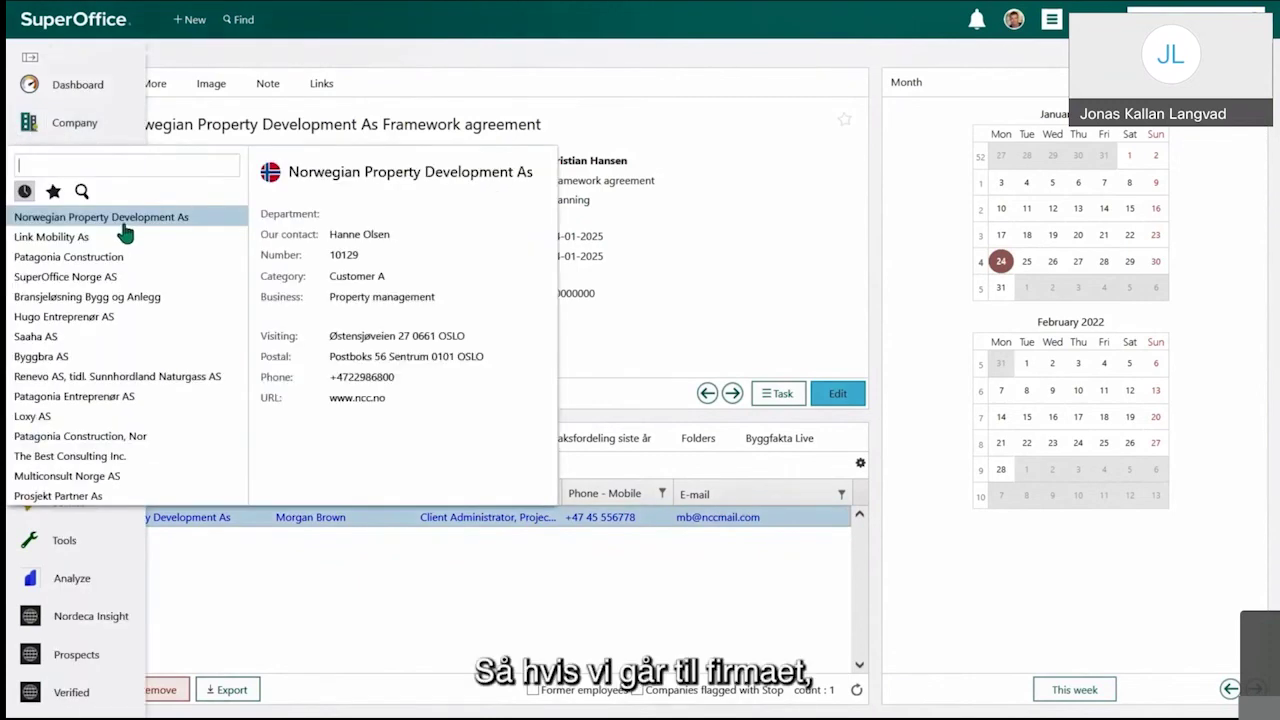
pyautogui.click(60, 217)
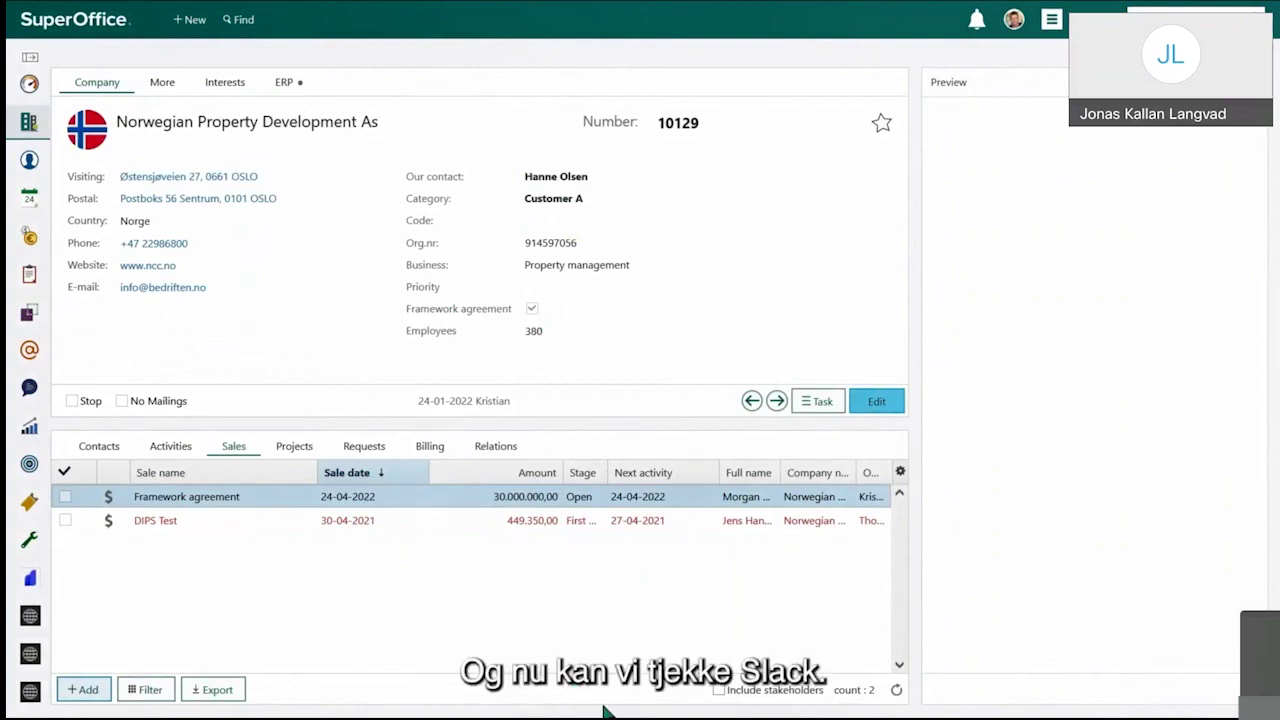
# Step: Check SuperBot's 30000000 NOK deal post in Slack, then view the deal's row in Project sales
pyautogui.hotkey('alt', 'Tab')
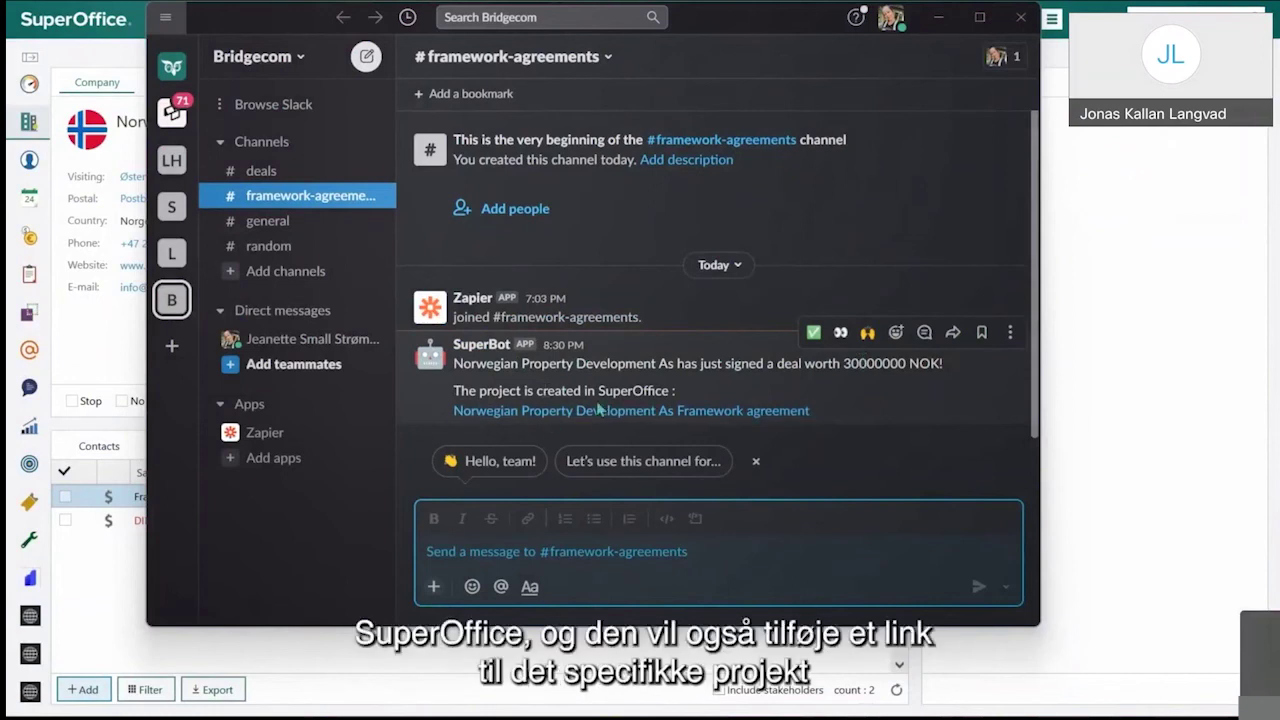
pyautogui.moveTo(601, 413)
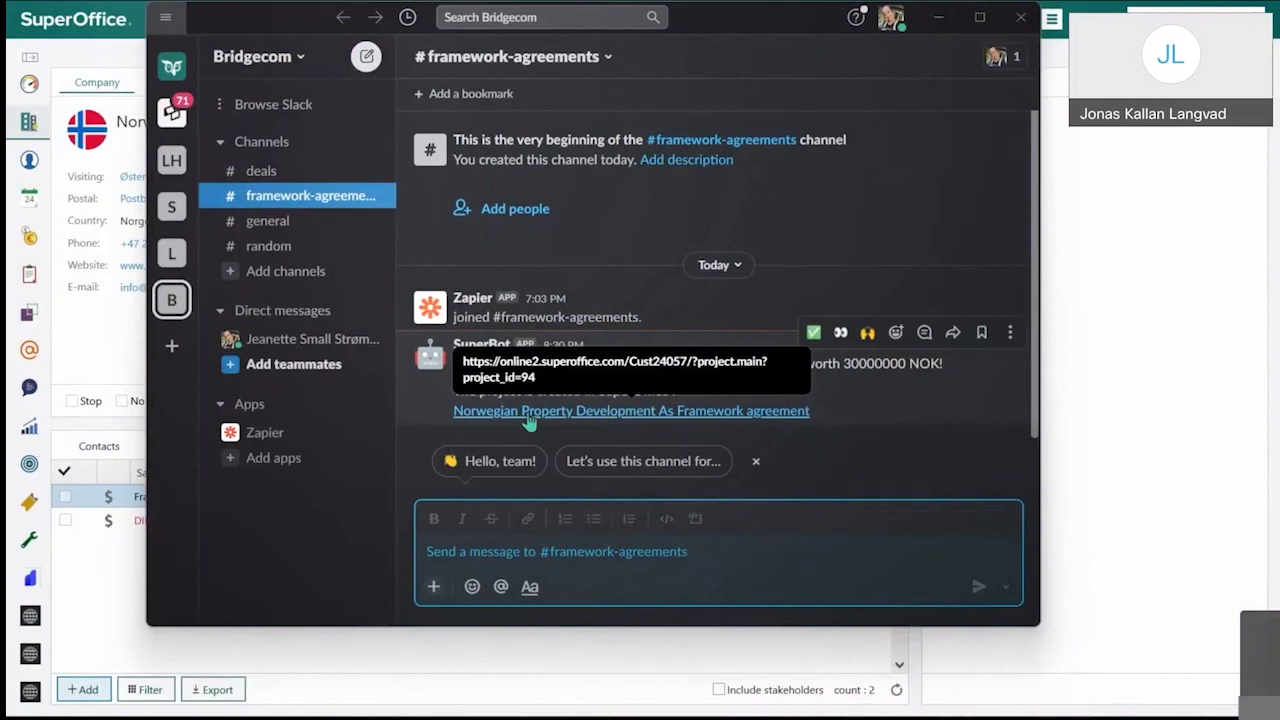
pyautogui.click(1152, 272)
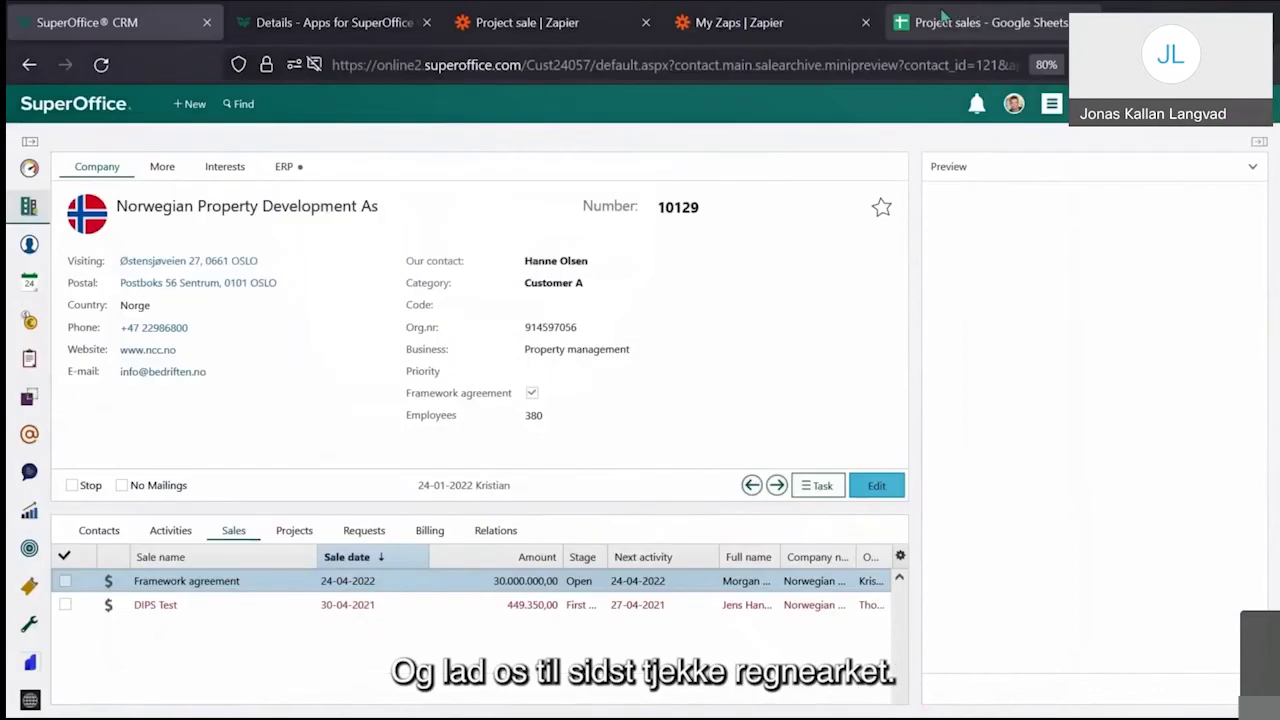
pyautogui.click(933, 17)
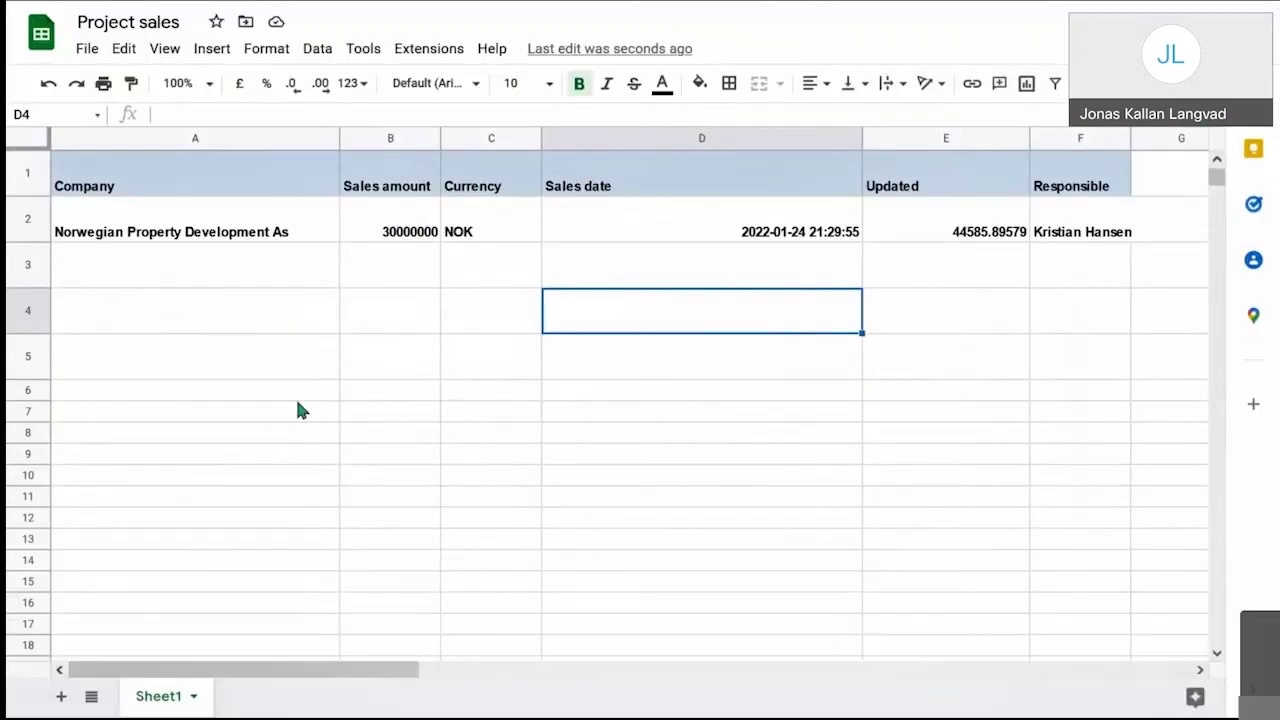